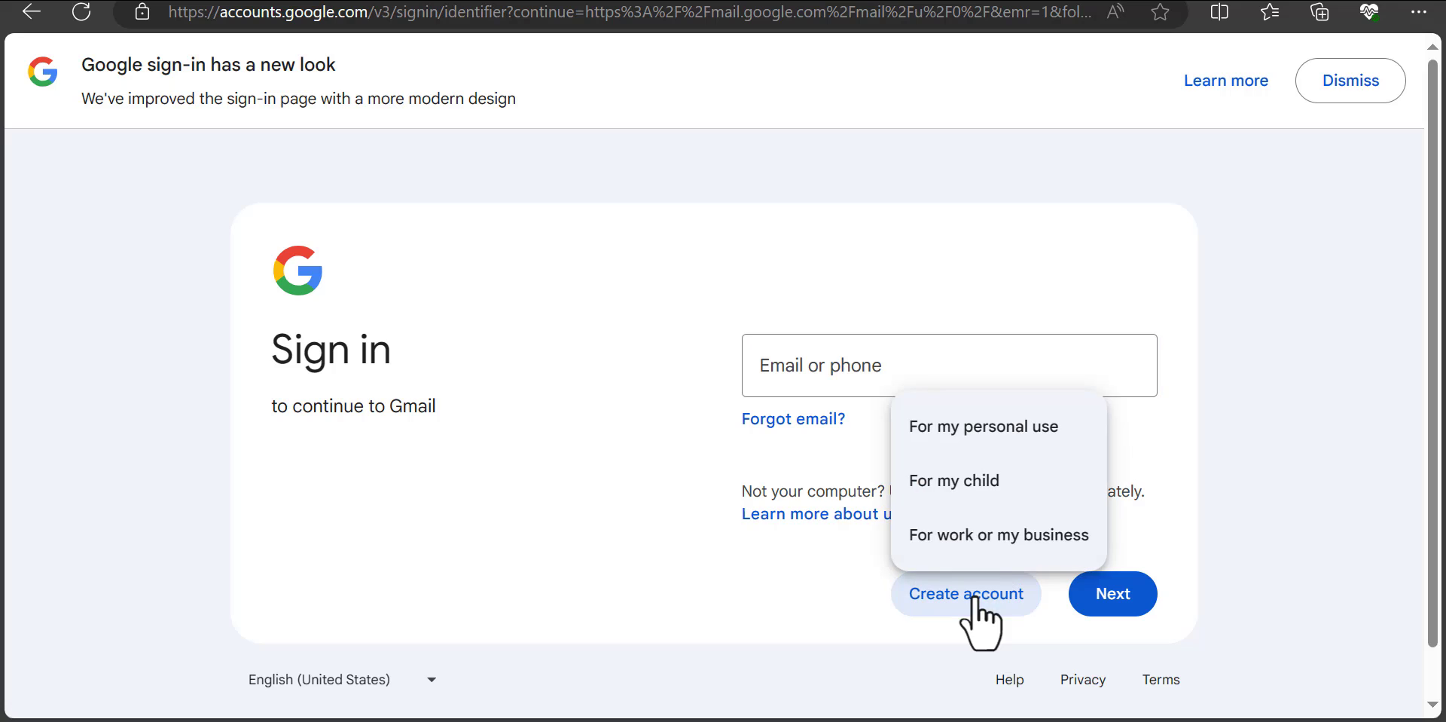
Step: Start a personal-use Google account and enter the first and last name
left_click(1006, 450)
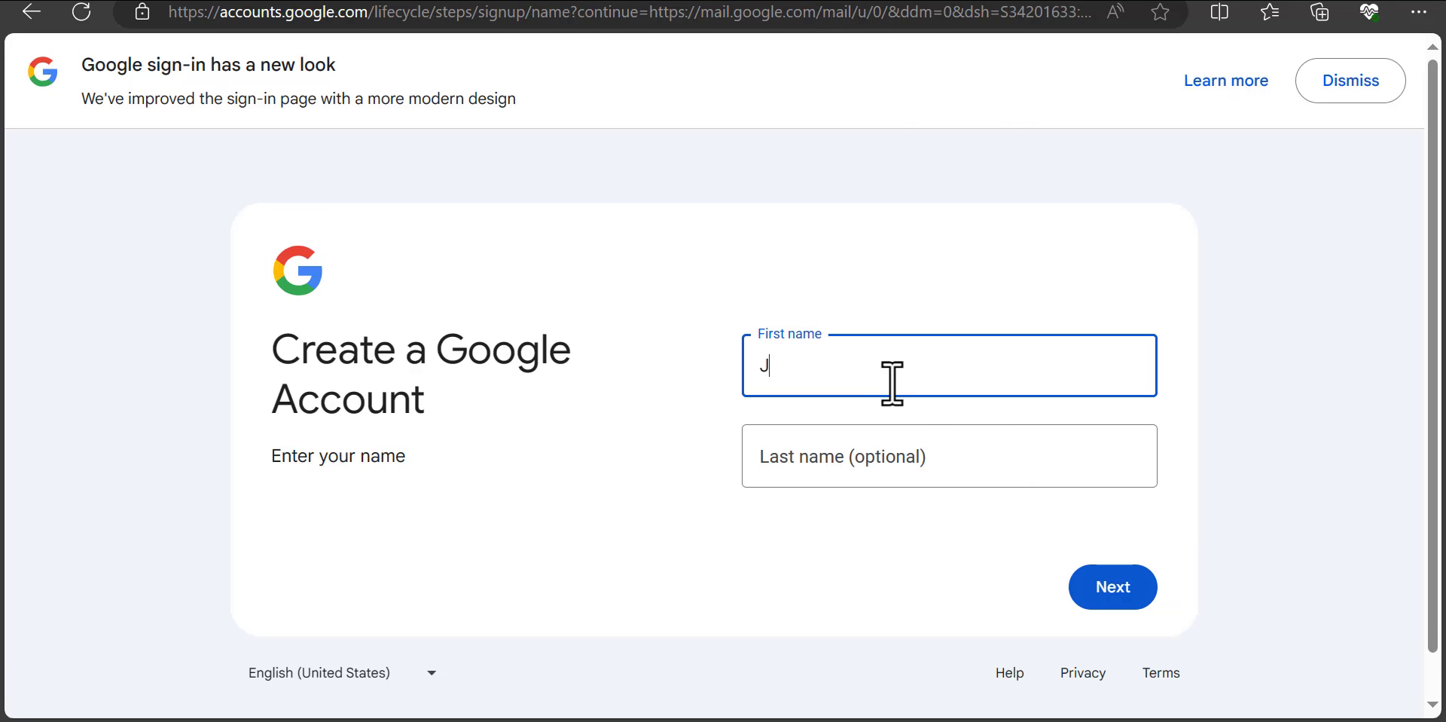
left_click(862, 454)
left_click(985, 348)
left_click(1124, 598)
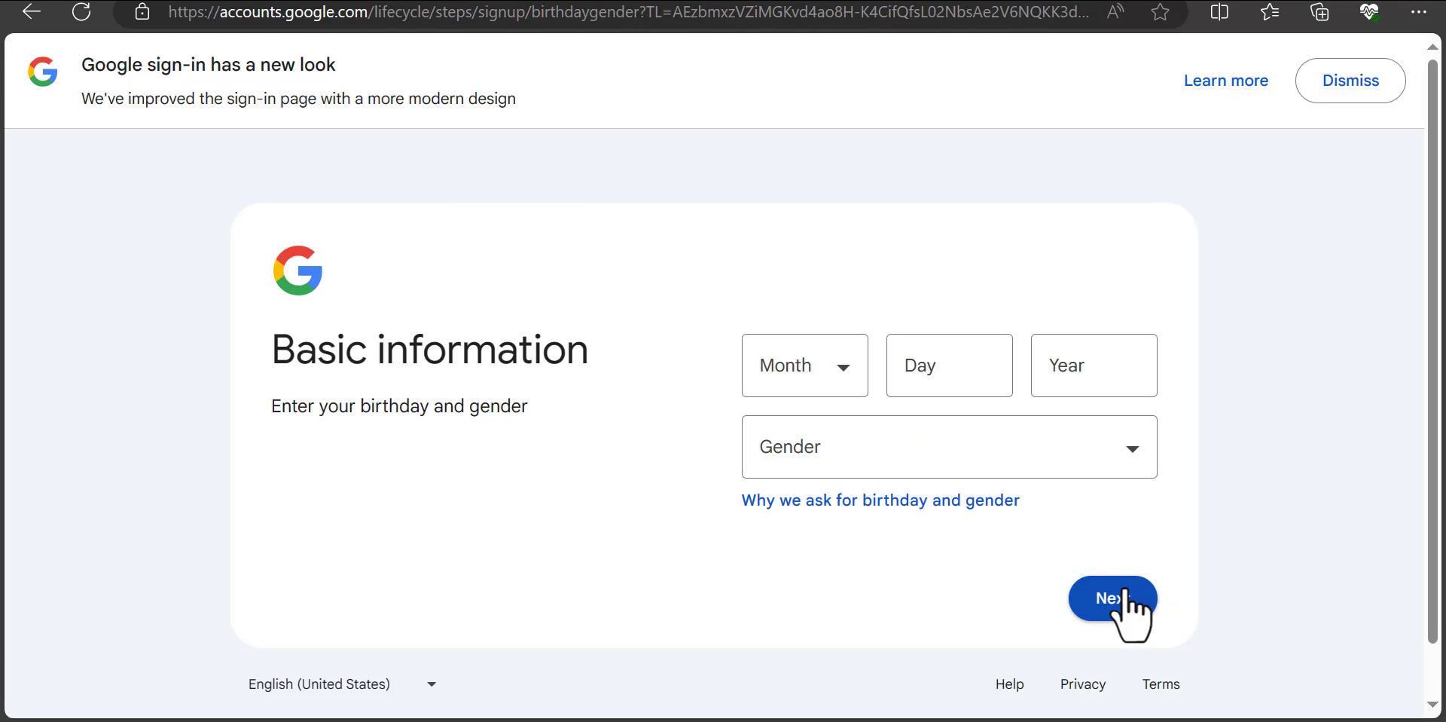
Step: Set the birthday to October 20, 1997 and the gender to Male
left_click(805, 365)
left_click(816, 622)
left_click(920, 369)
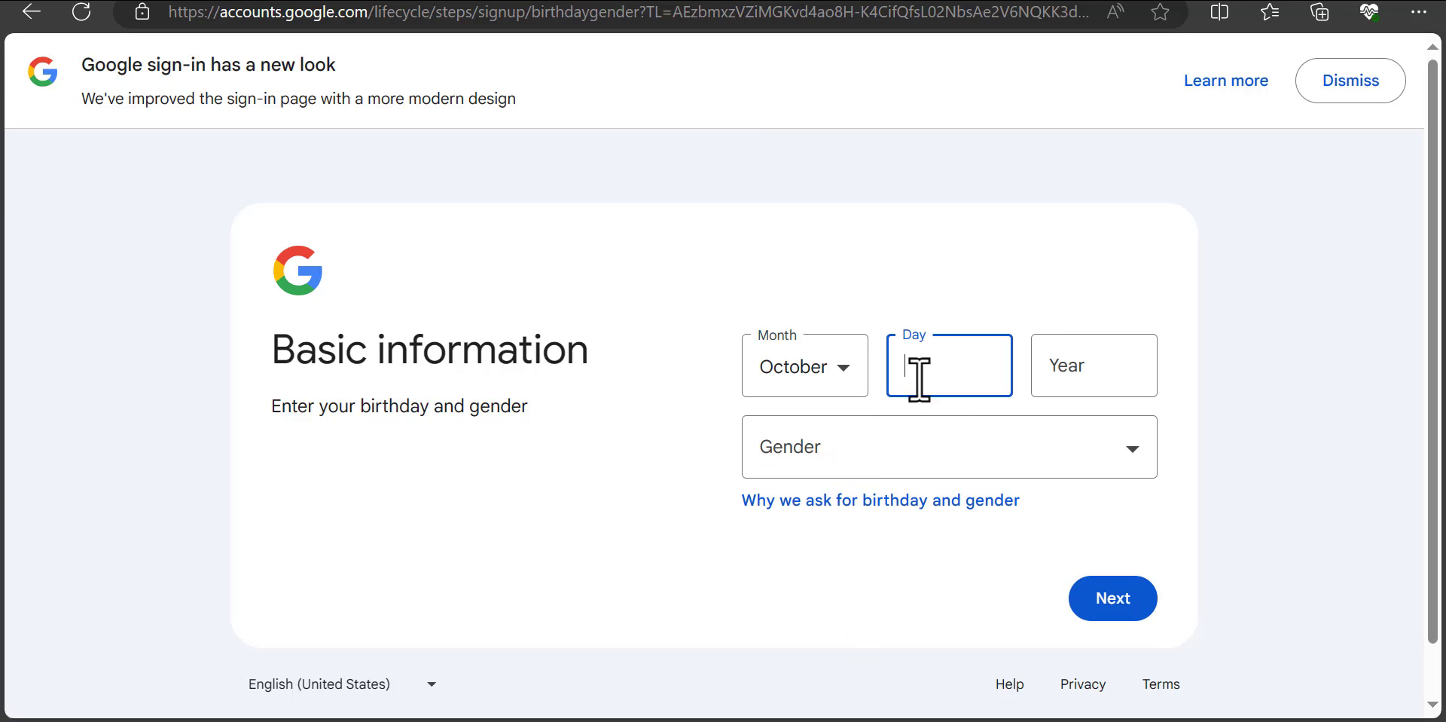
type("20")
left_click(1101, 367)
type("19")
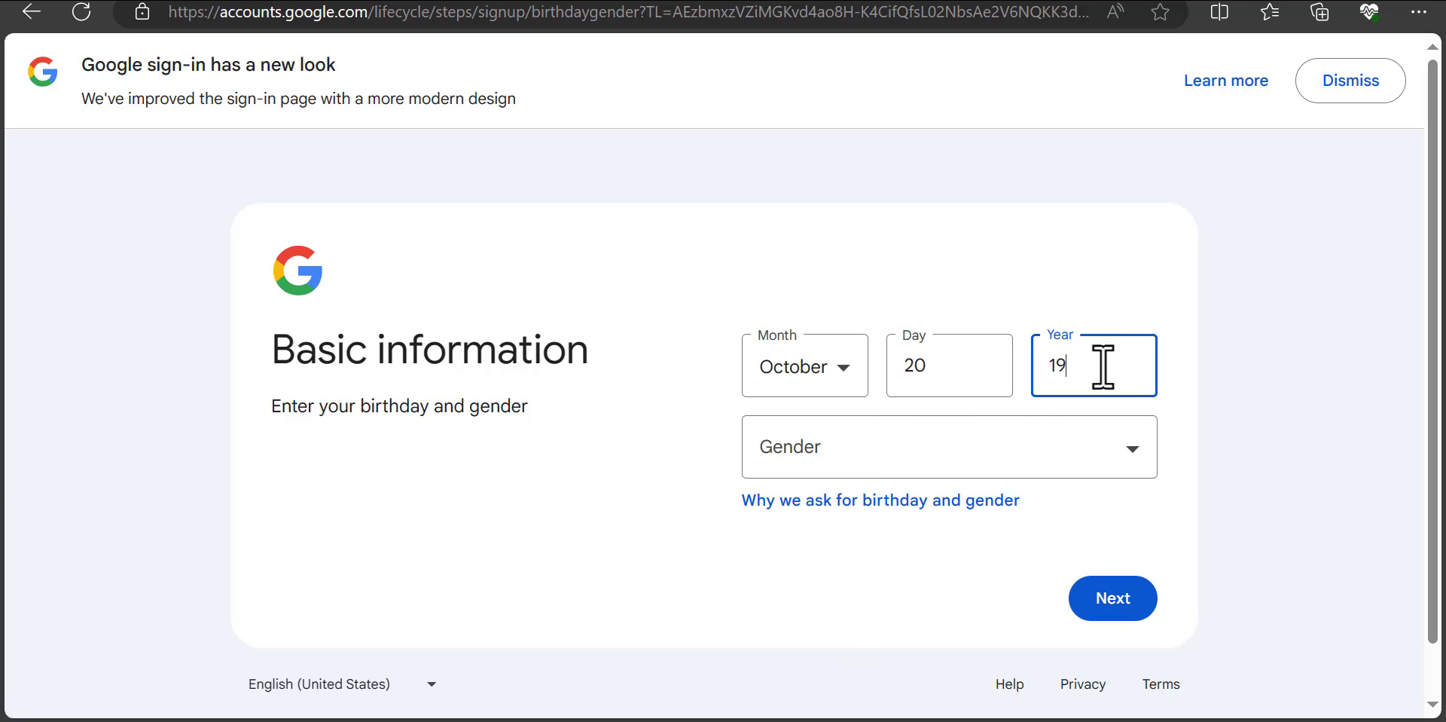
type("97")
left_click(1117, 448)
left_click(781, 516)
scroll(1218, 562, "down", 1)
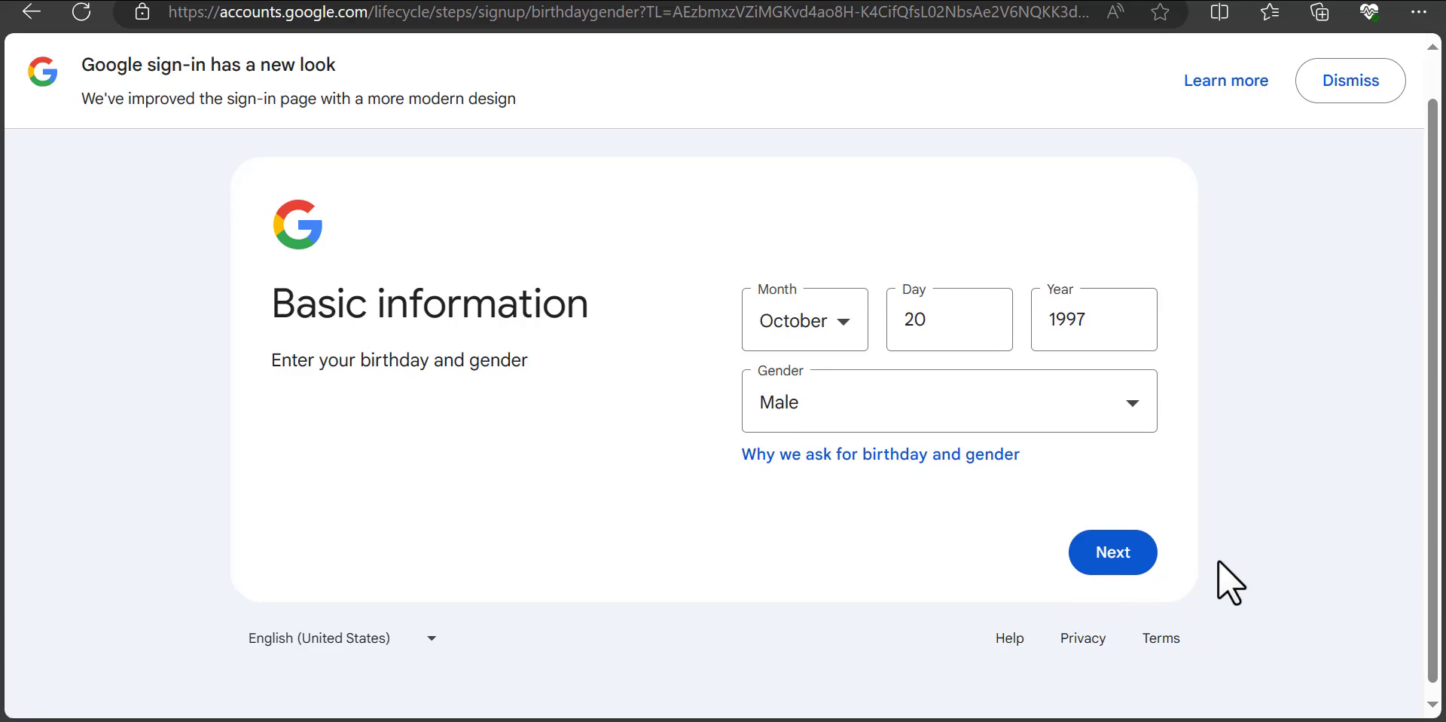
left_click(1121, 553)
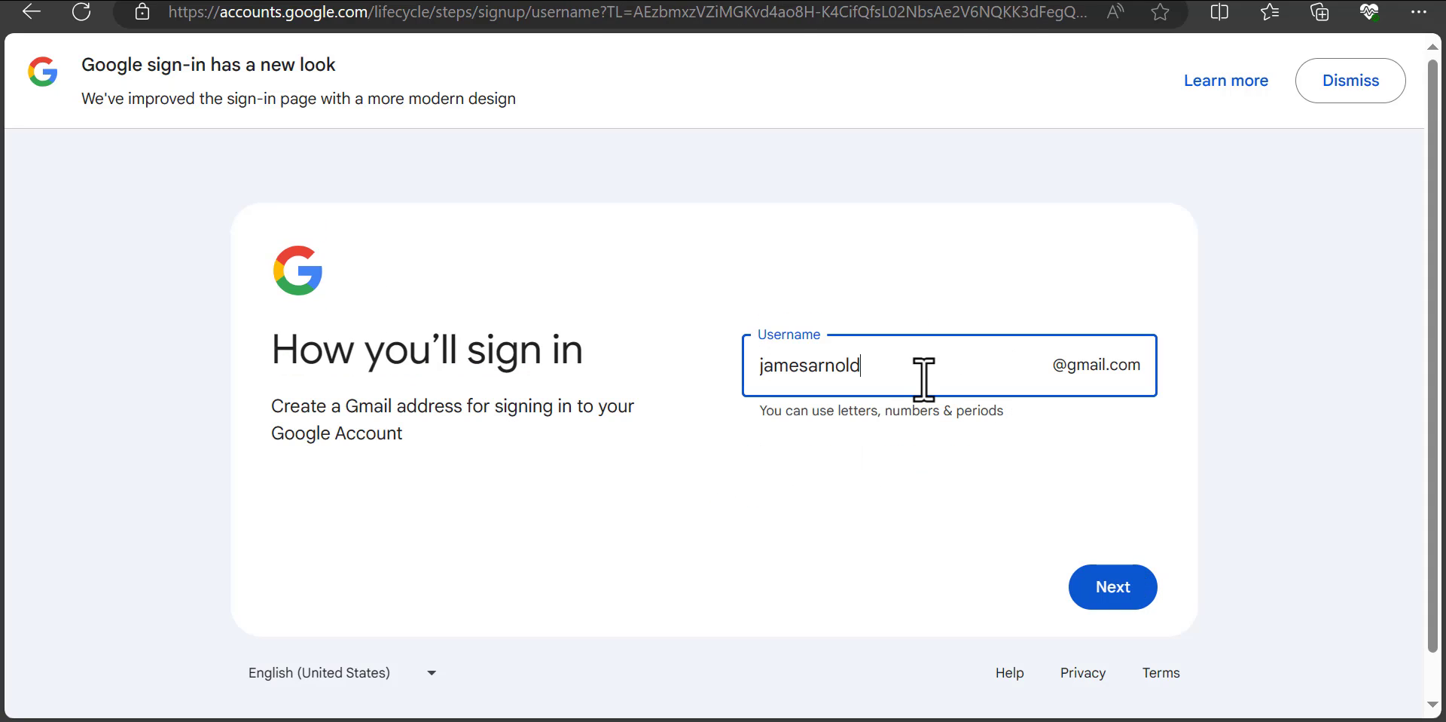
Step: Find an available username using digits and an 'iam' prefix, set the password, and accept the terms
left_click(1114, 592)
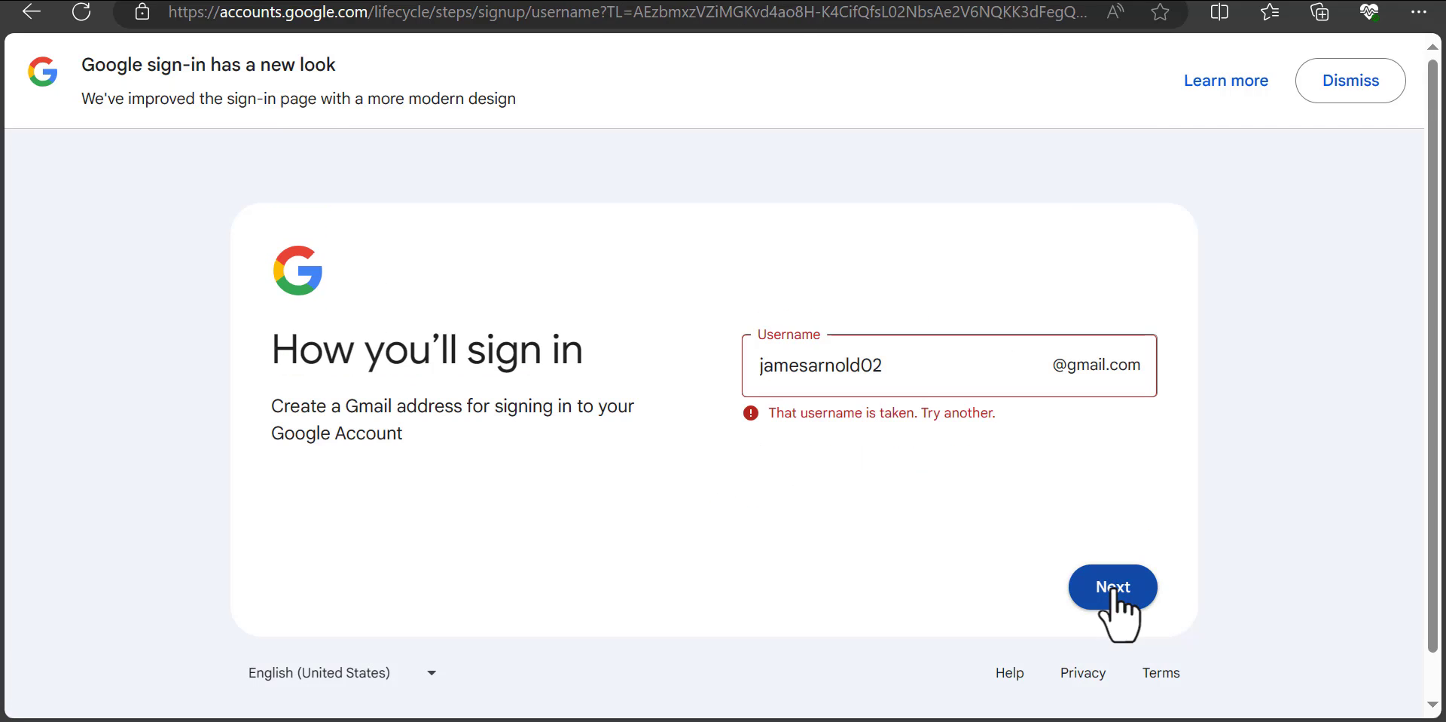
key("BackSpace")
key("BackSpace")
type("905")
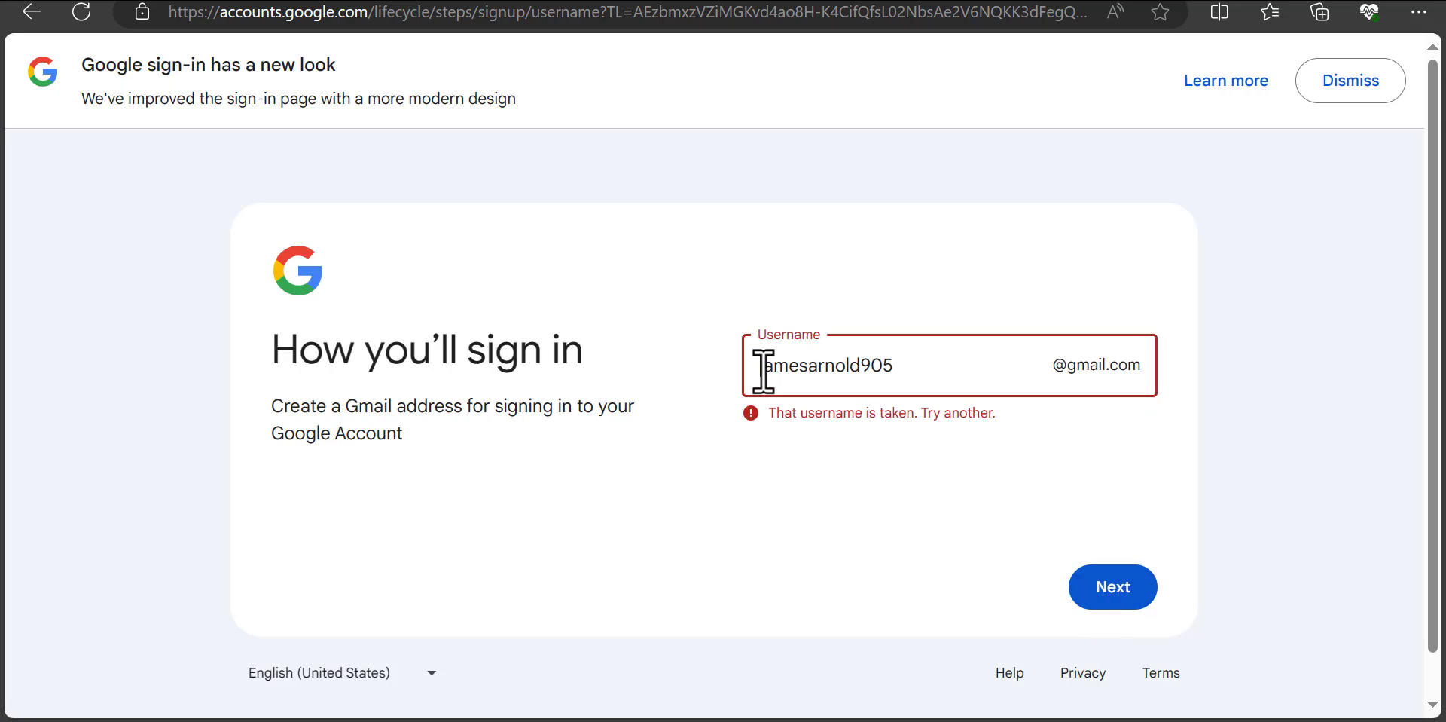
left_click(764, 366)
type("iam")
left_click(1114, 592)
type("a")
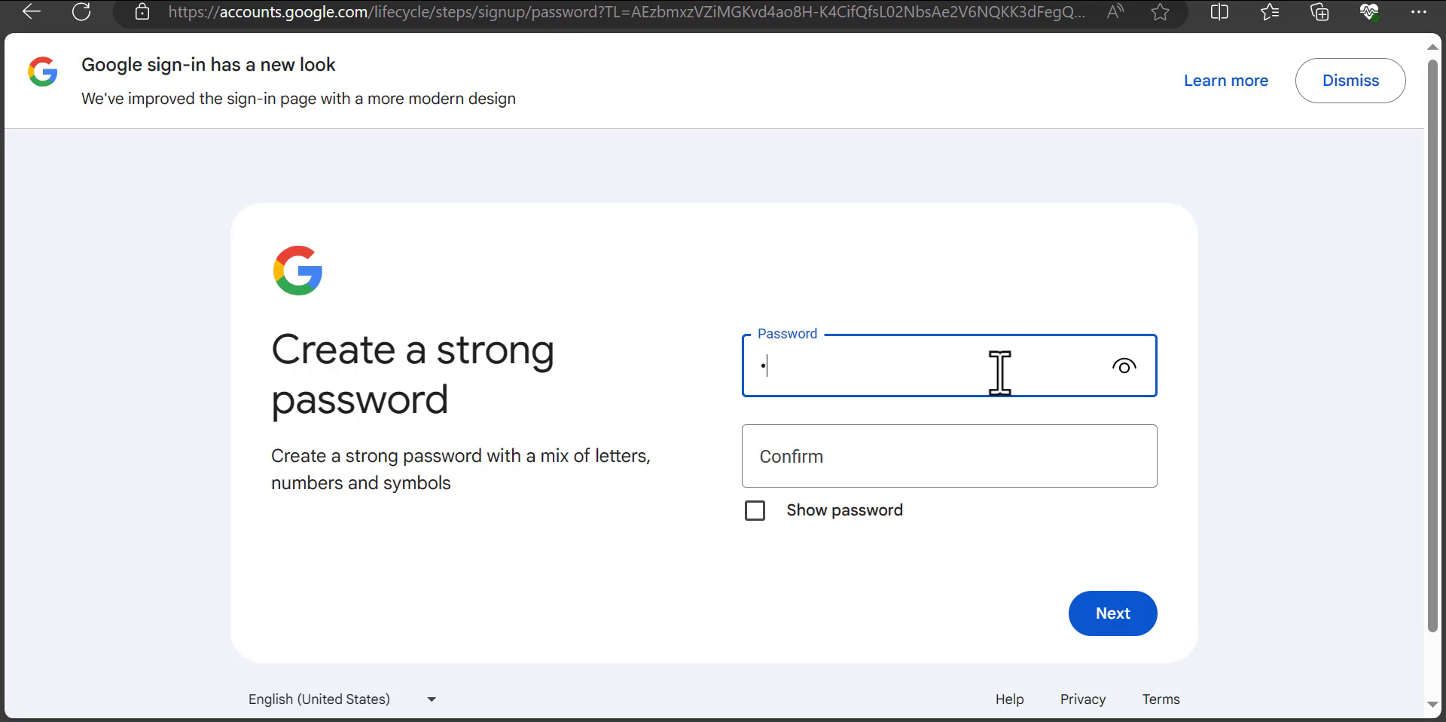
type("•••••••••")
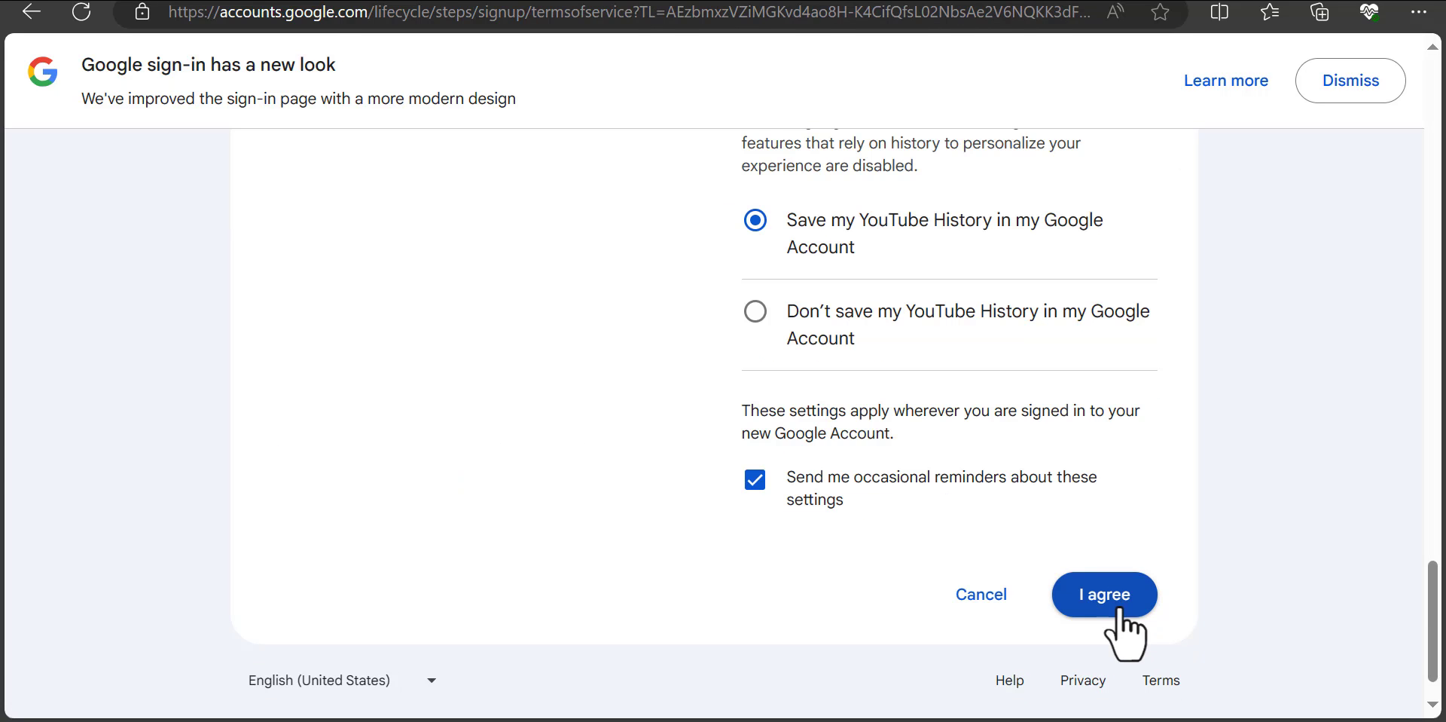
left_click(1120, 612)
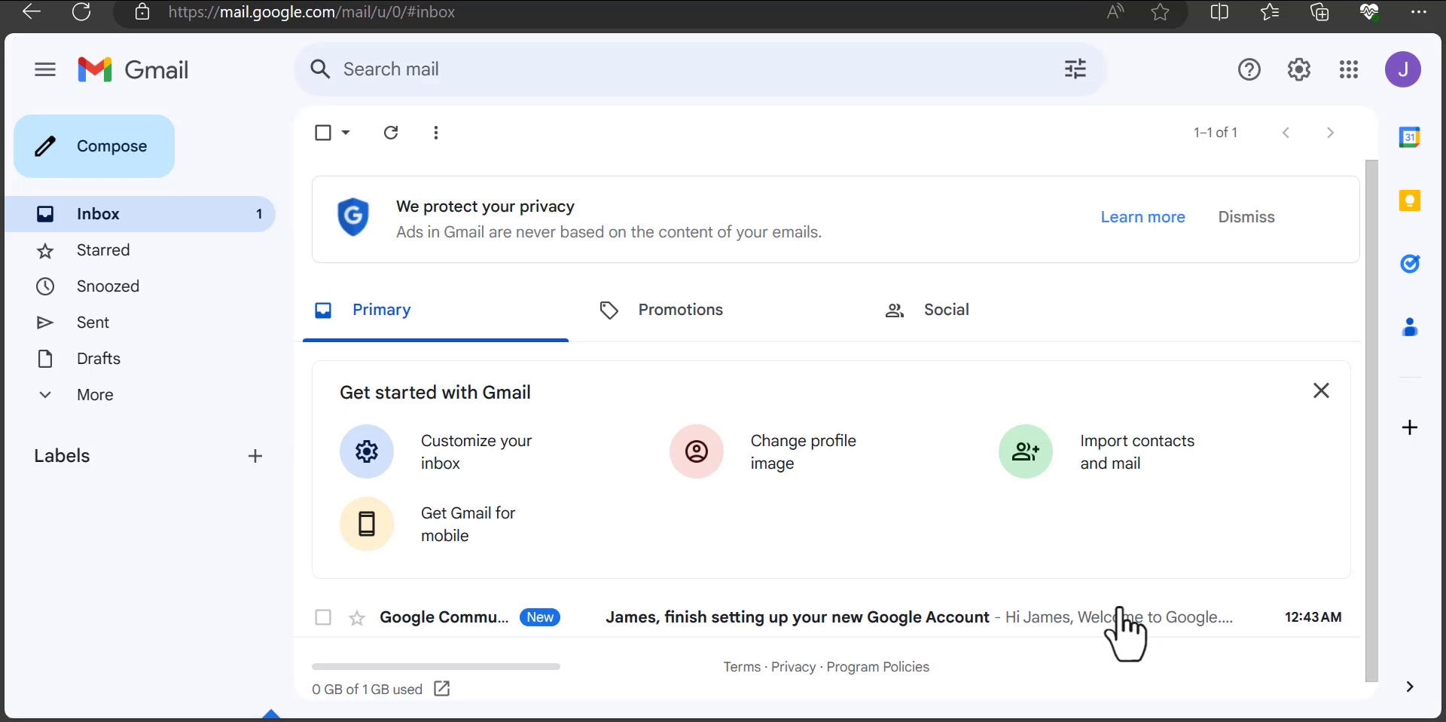
Step: Draft a new email to the recipient with subject 'Hi There!' and a short greeting
scroll(1331, 322, "down", 2)
left_click(91, 160)
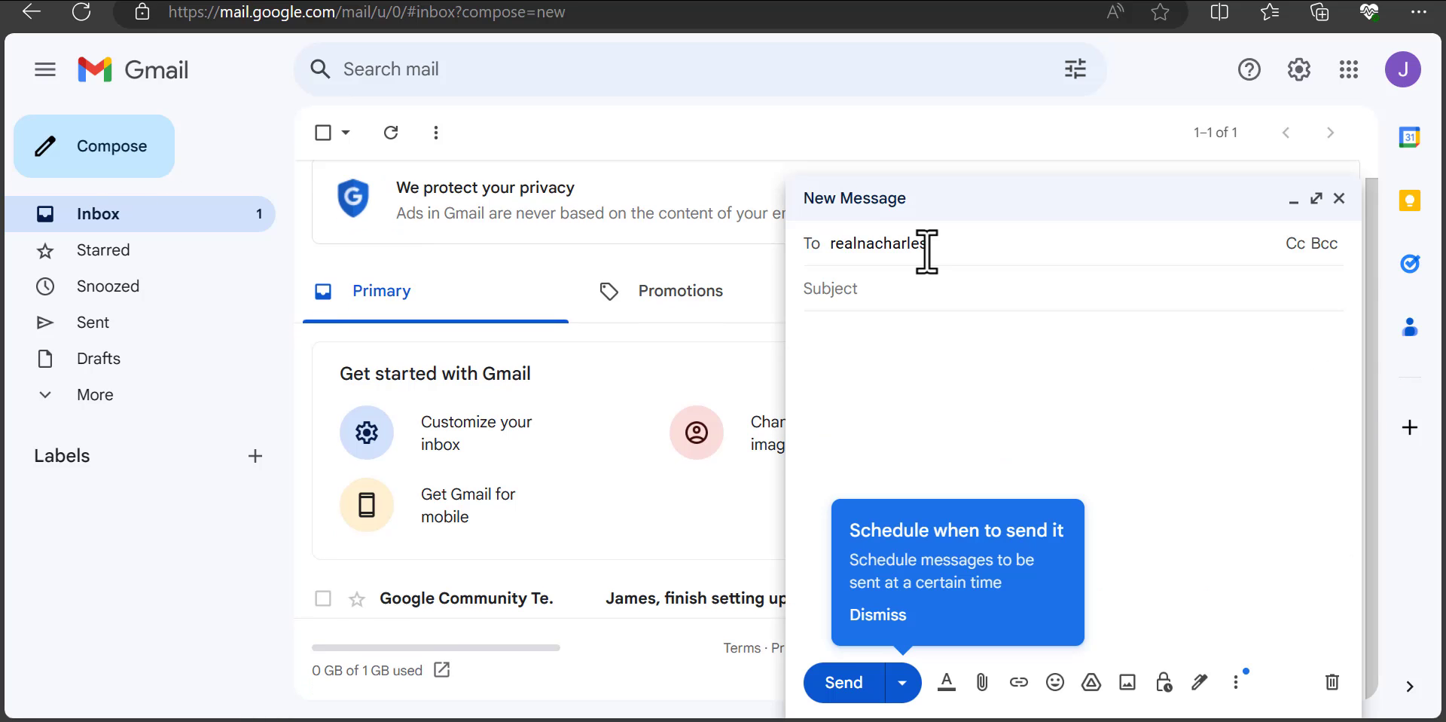
left_click(895, 290)
type("Hi There")
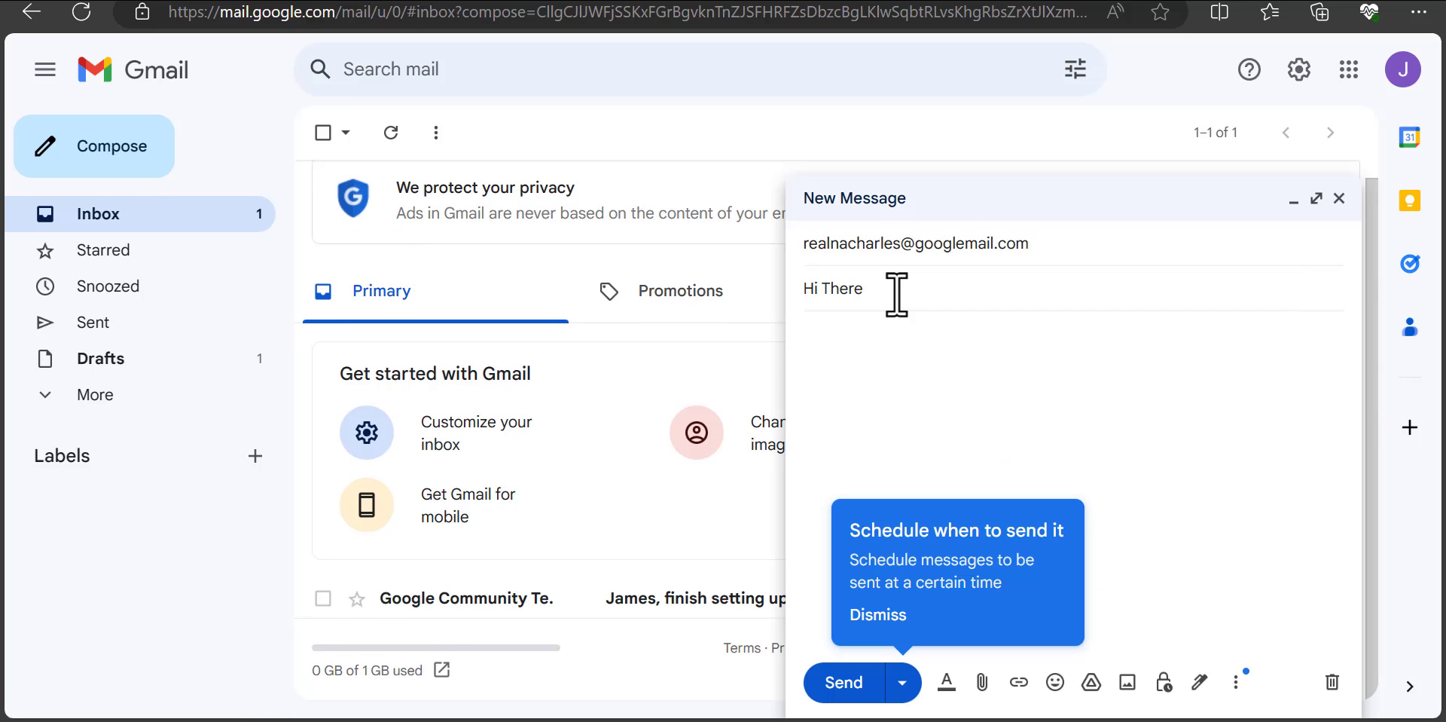
type("!")
left_click(833, 354)
type("Hello Charles, We Lov")
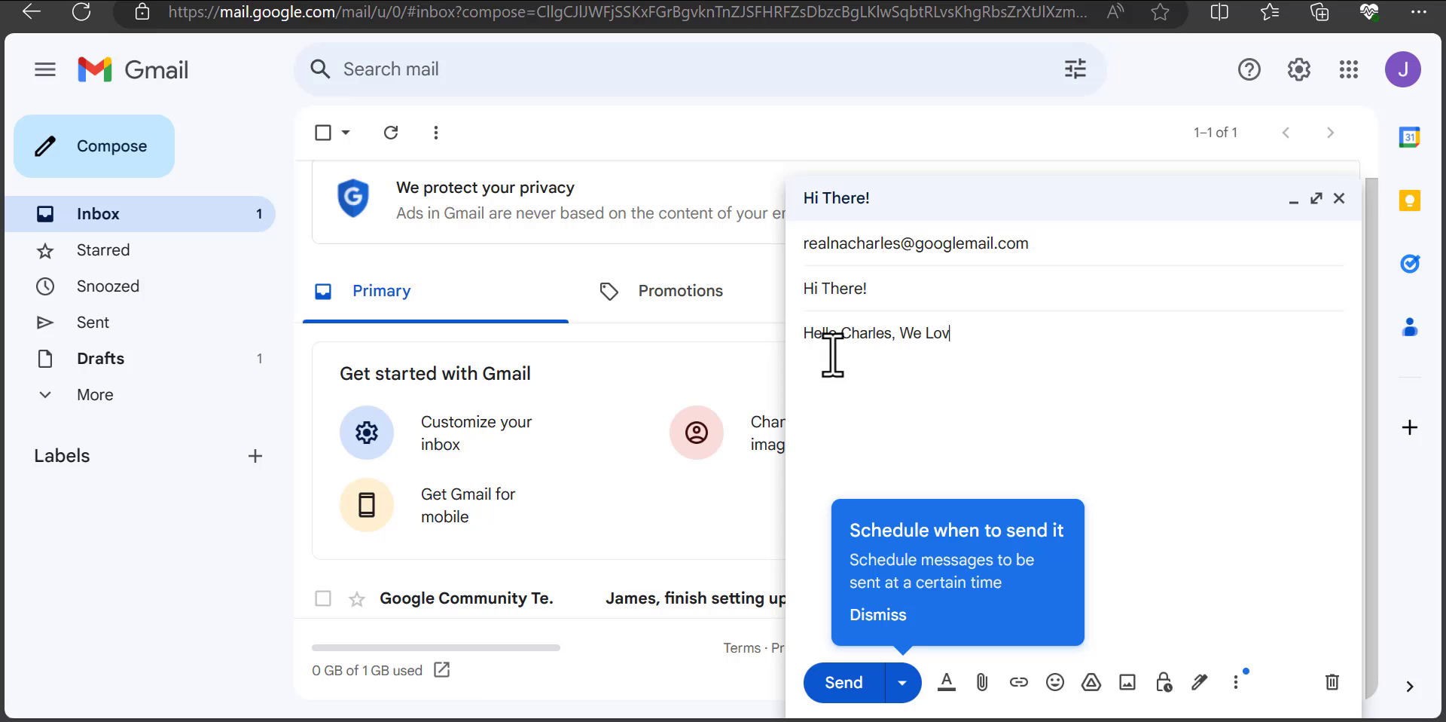
type("e You! And we're subscribing right")
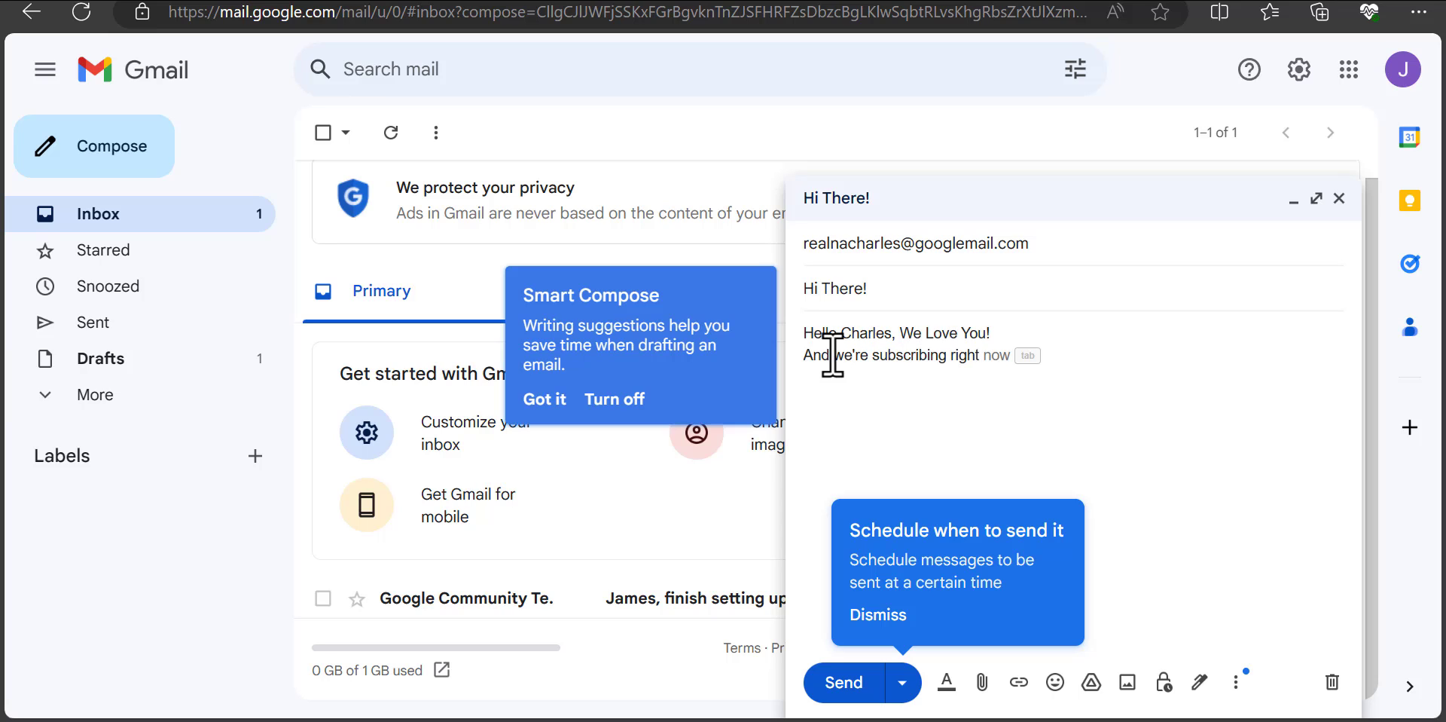
type(" now!")
Step: Add a line with a yellow heart and red hearts, then send the email
key("Return")
key("super+period")
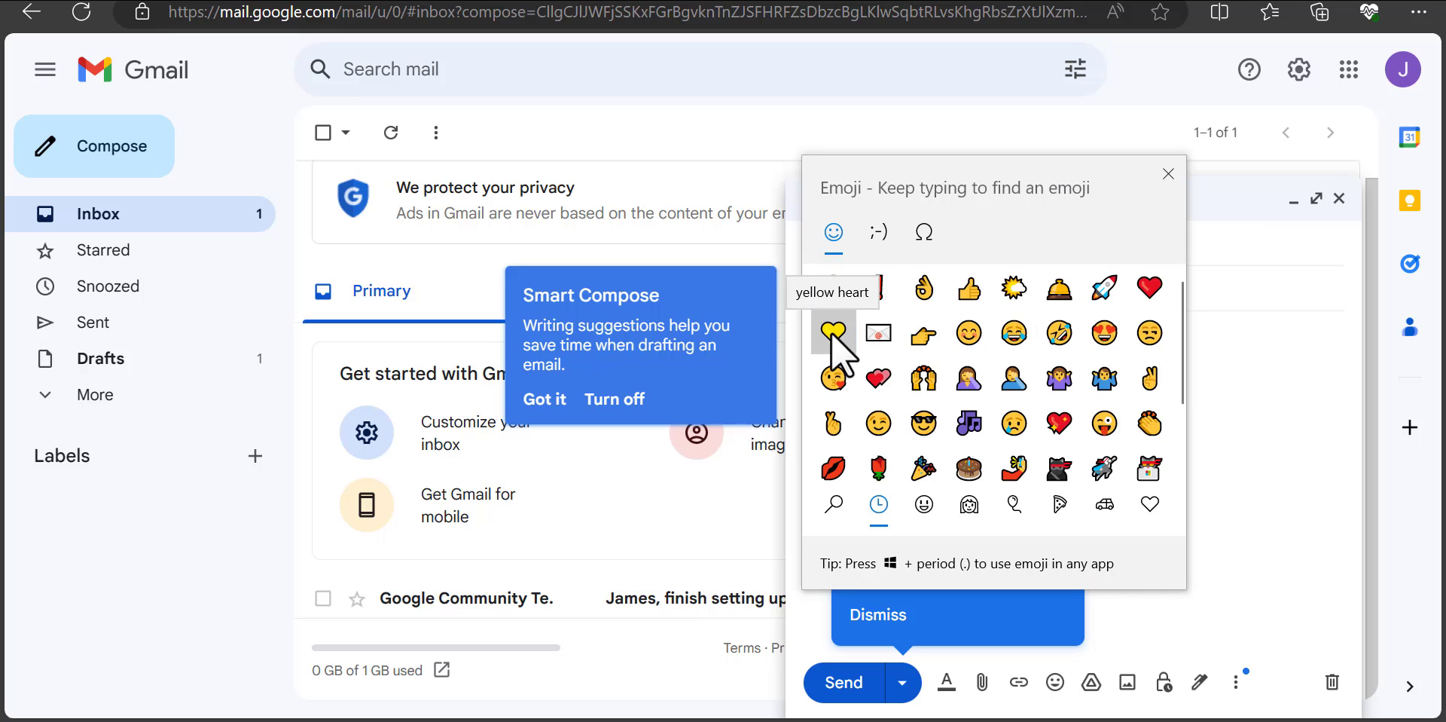
left_click(839, 242)
left_click(1154, 291)
left_click(1154, 291)
left_click(1154, 291)
left_click(938, 422)
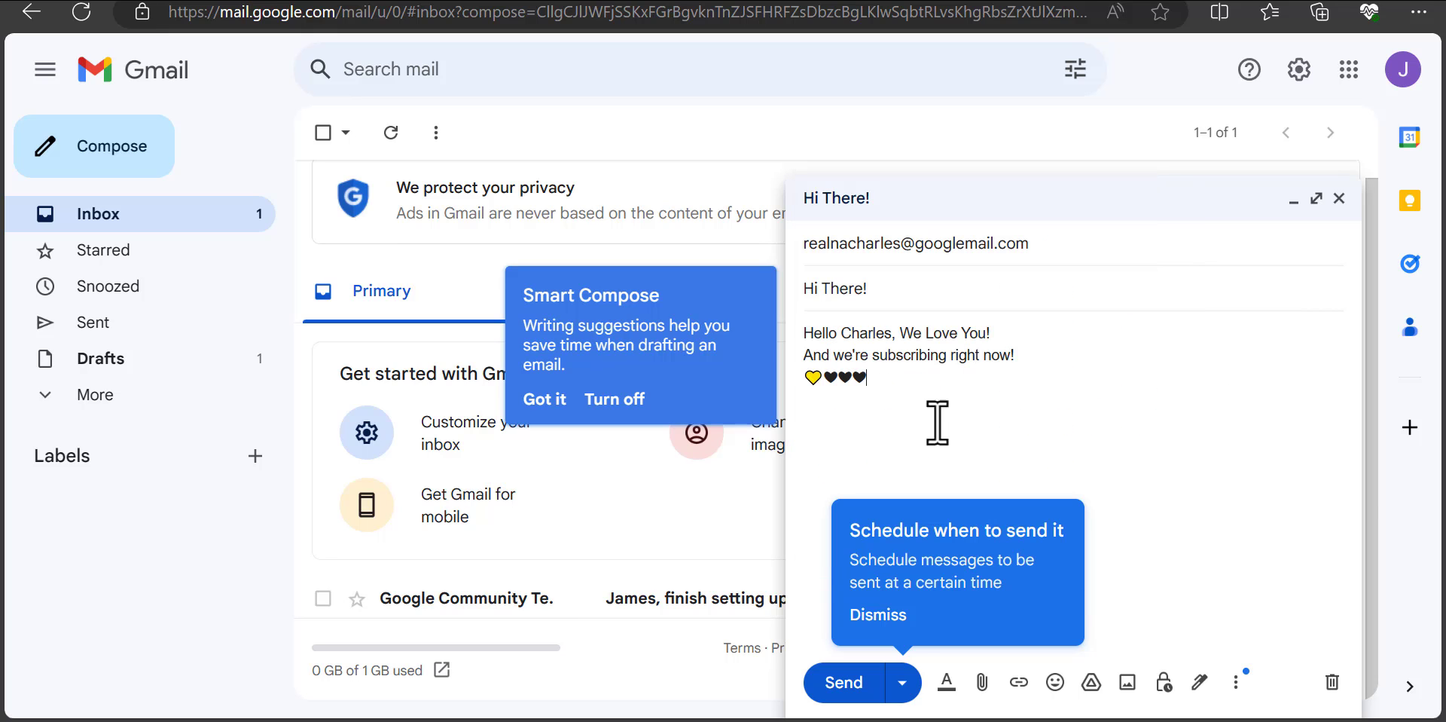
left_click(844, 684)
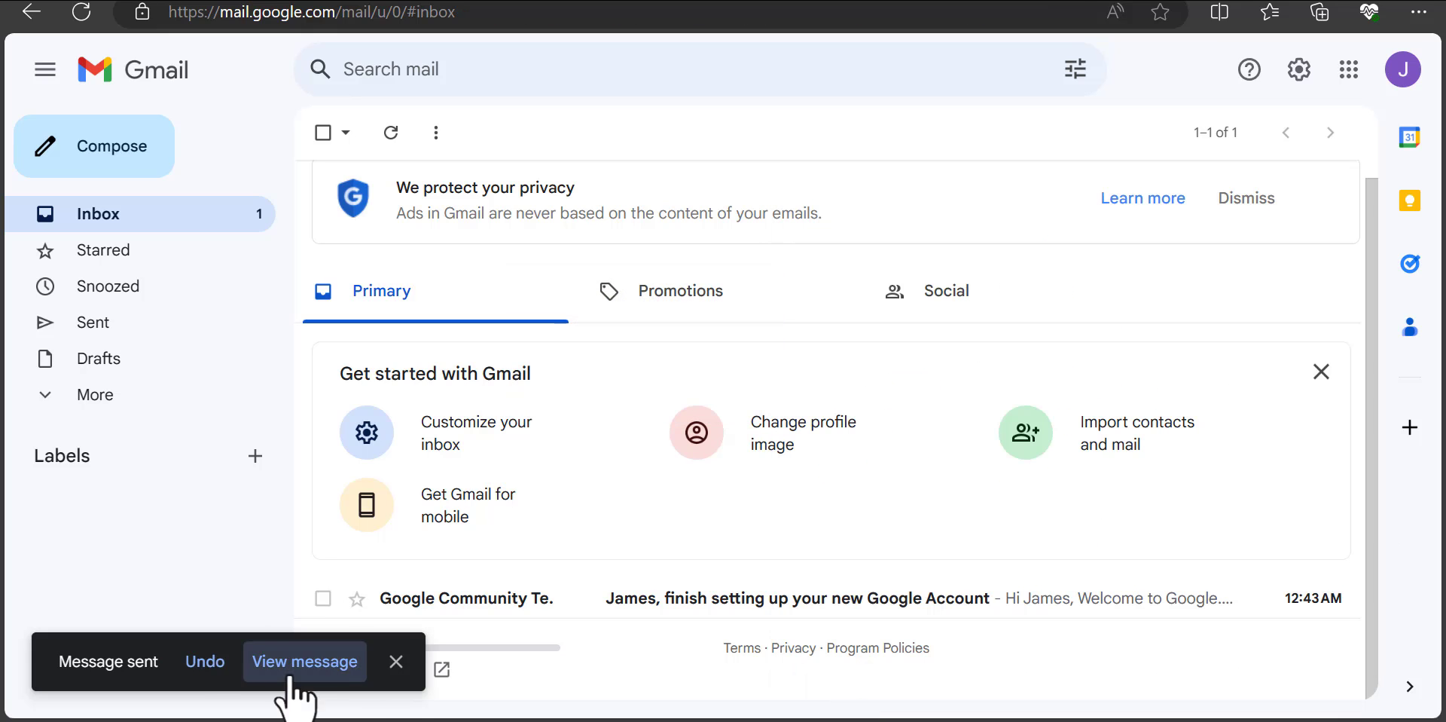
Step: View the sent 'Hi There!' message, then continue to the recovery email step
left_click(90, 326)
left_click(784, 244)
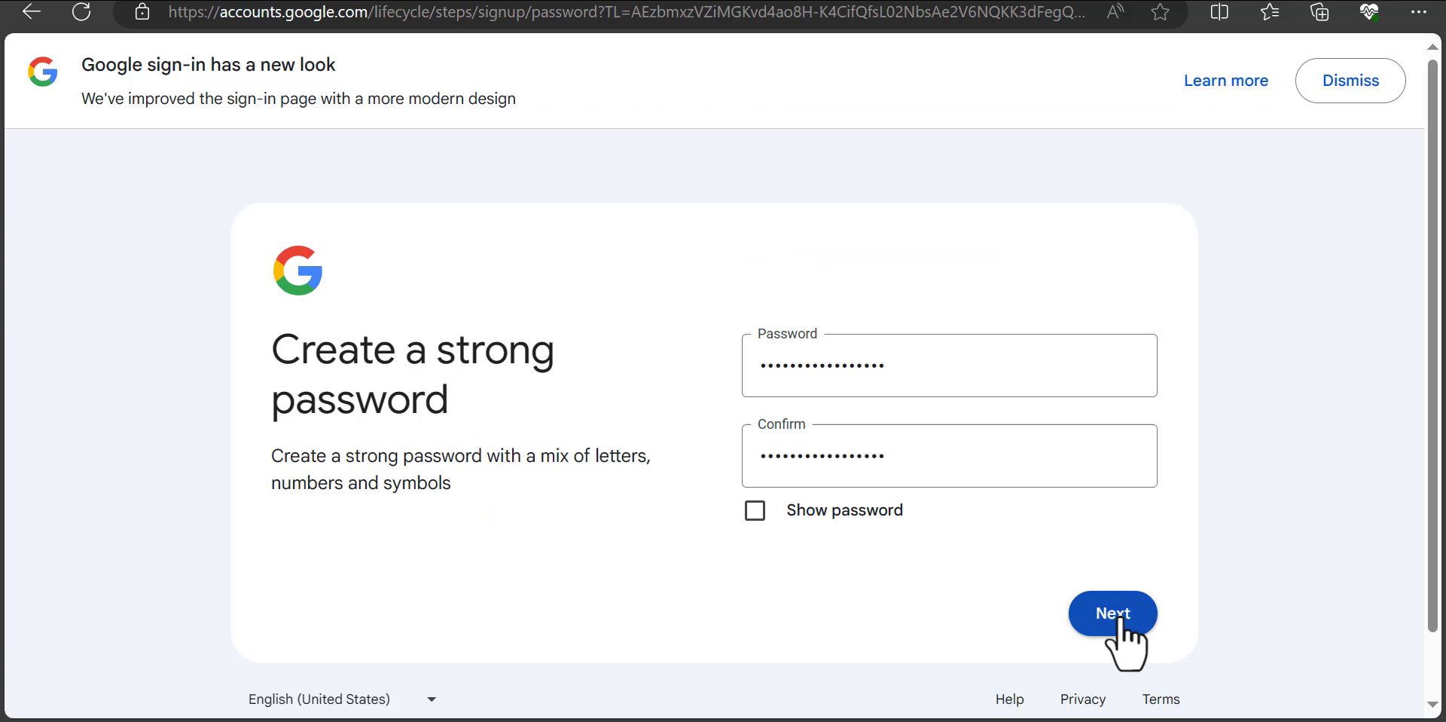
left_click(1120, 614)
scroll(1120, 630, "down", 1)
Step: Skip the recovery email and copy the new account's email address
left_click(794, 422)
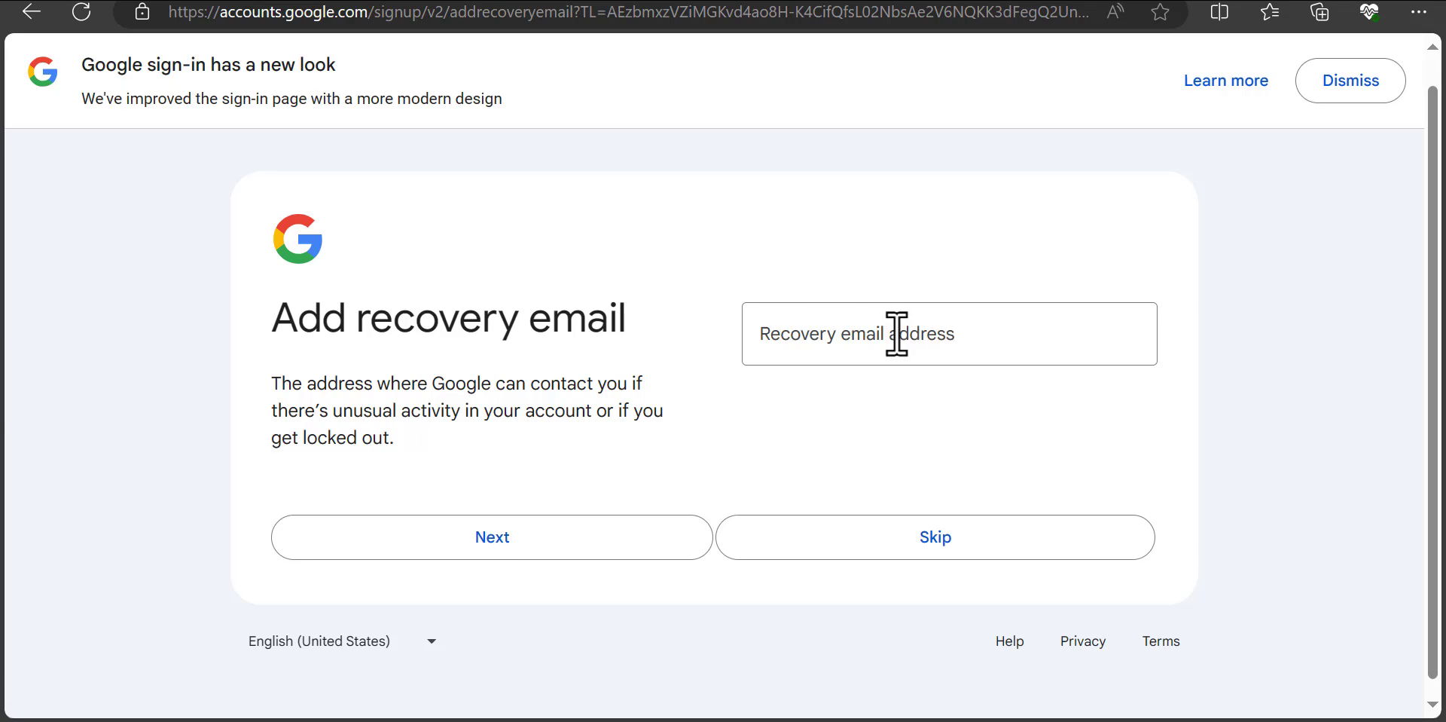
left_click(859, 344)
left_click(935, 557)
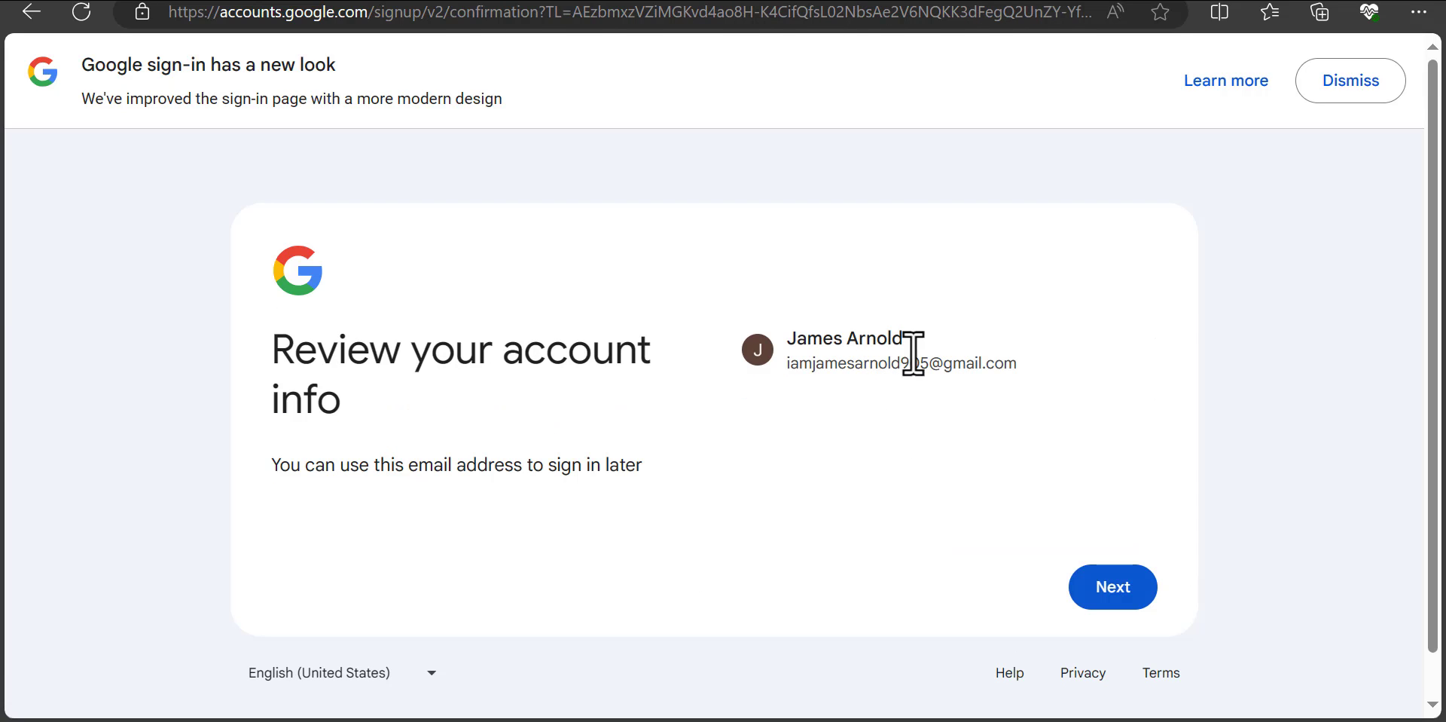
left_click_drag(1020, 363, 787, 364)
left_click(822, 298)
left_click(1113, 586)
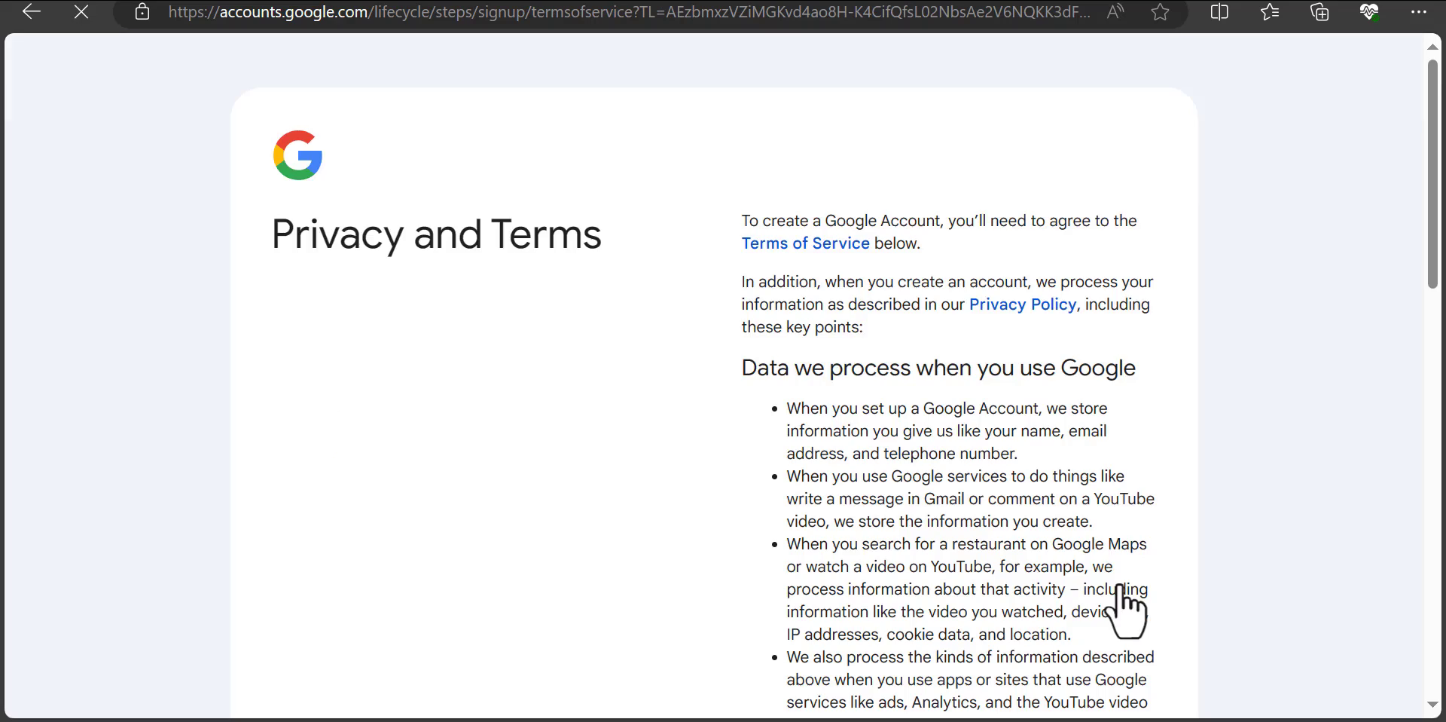
Step: Opt in to settings reminders, expand personalization options, and agree to the privacy terms
left_click_drag(1439, 335, 1435, 662)
left_click(812, 490)
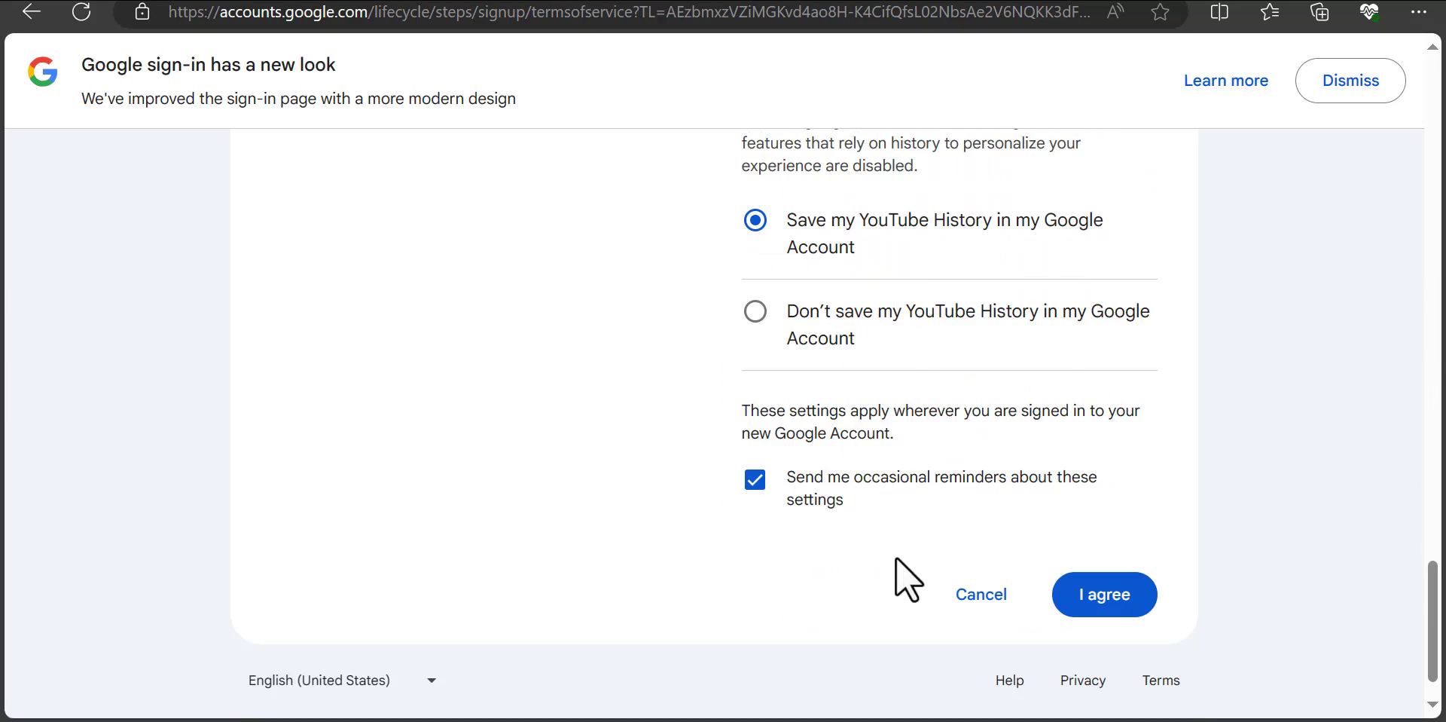
left_click_drag(1435, 618, 1435, 651)
left_click(849, 503)
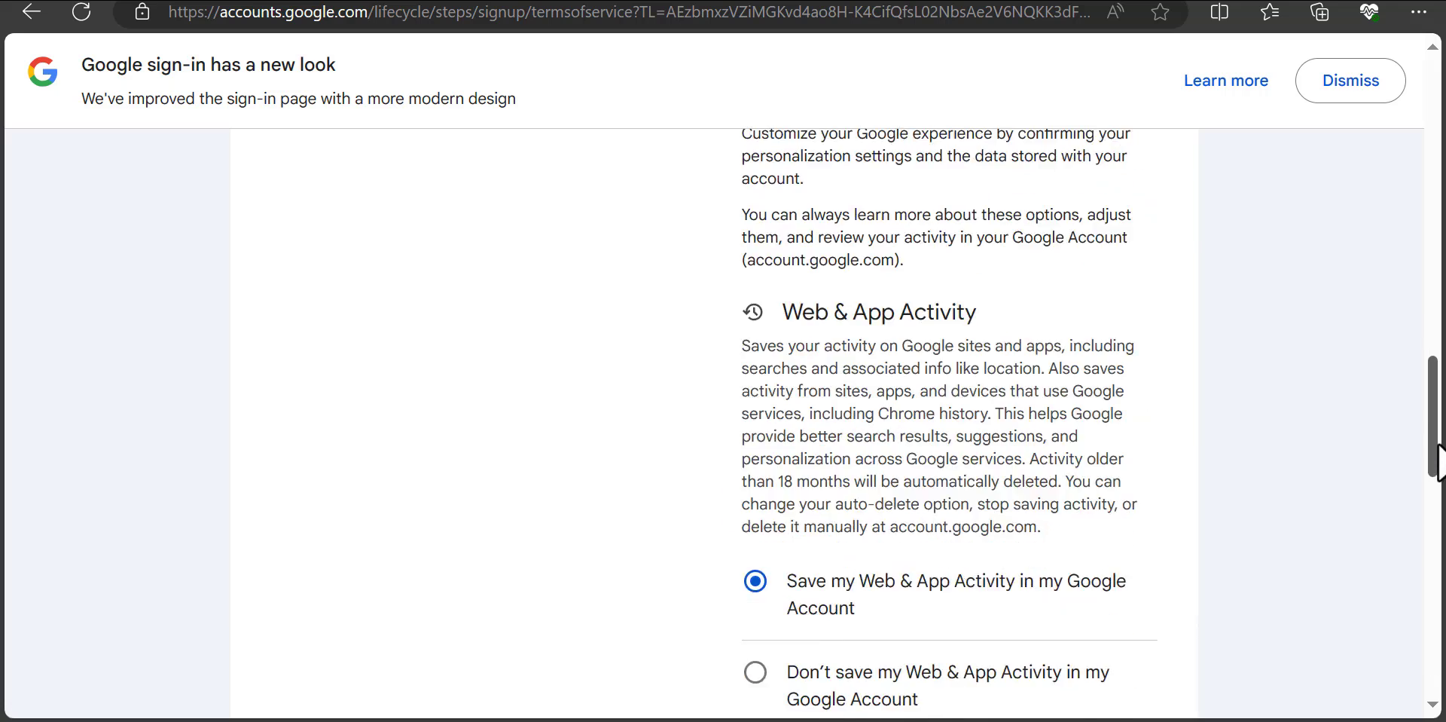
left_click_drag(1435, 459, 1435, 648)
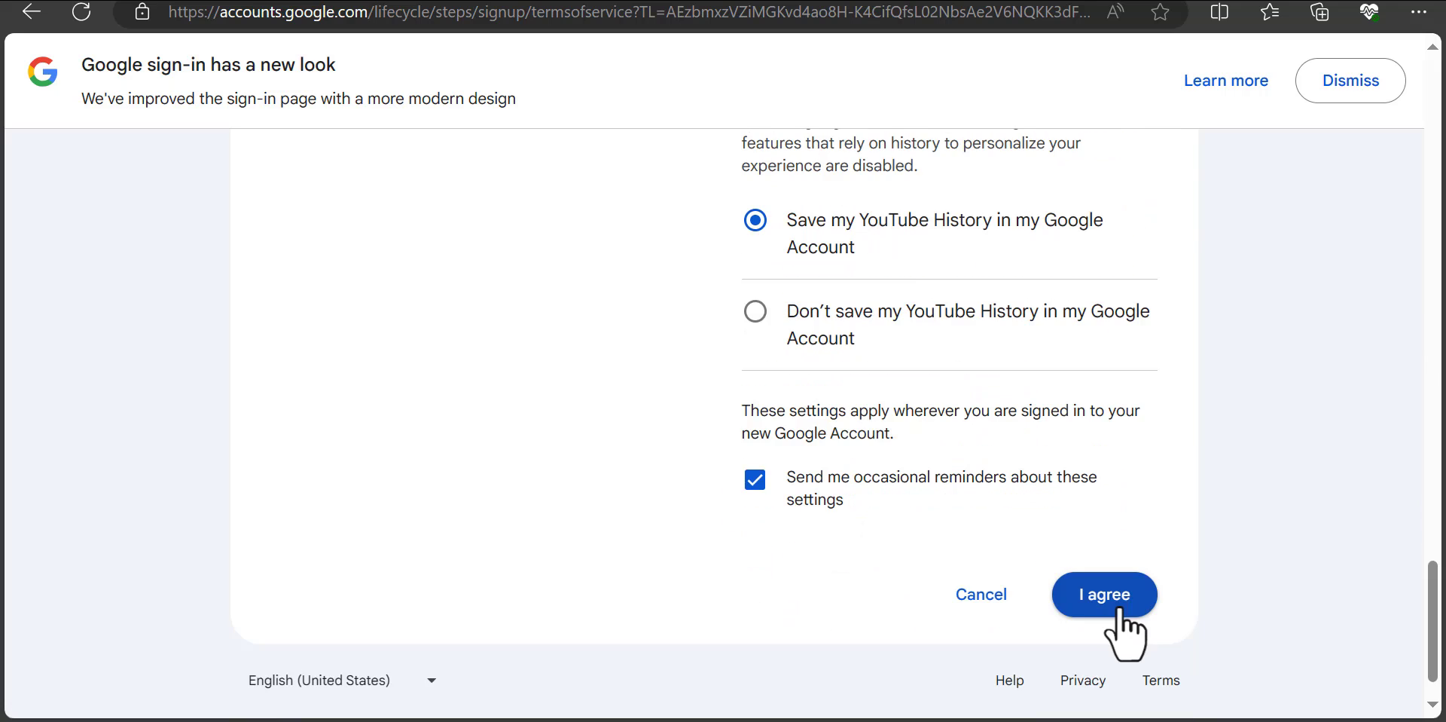
left_click(1108, 603)
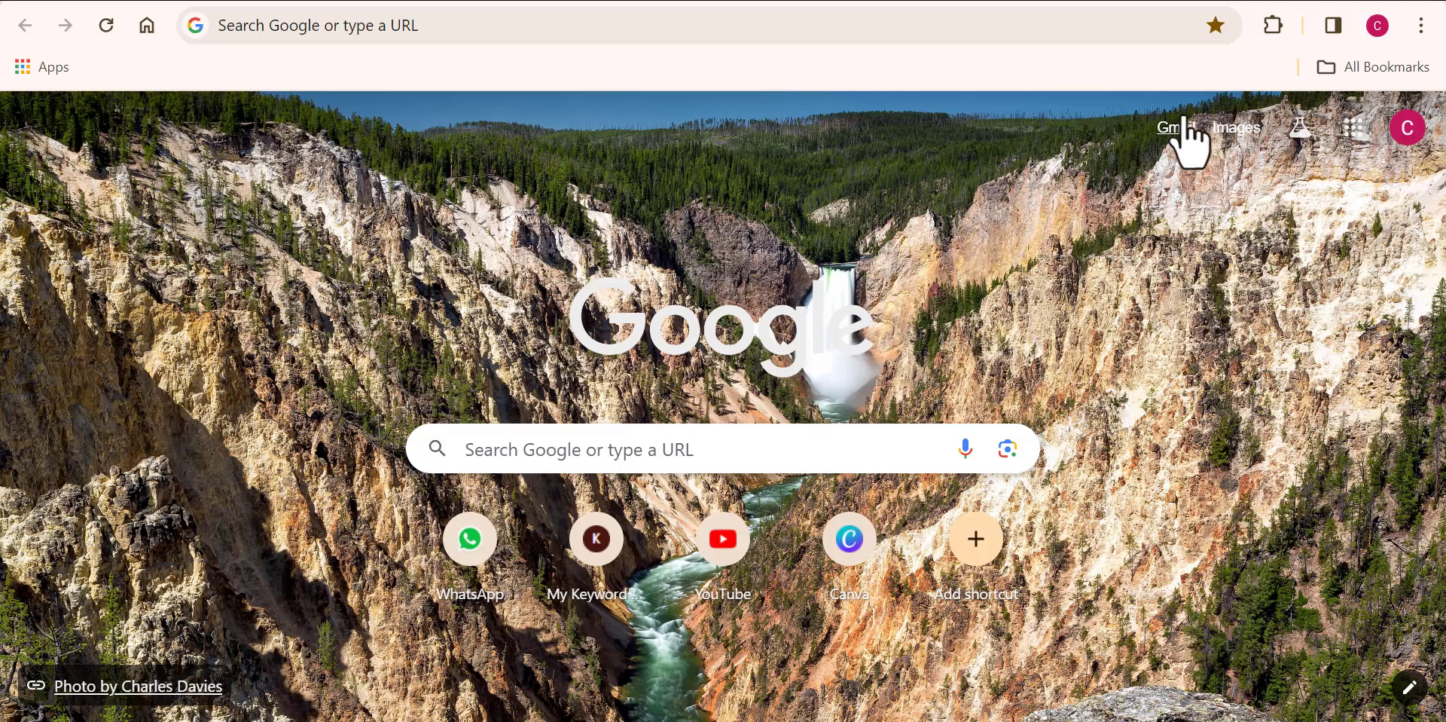
left_click(1422, 27)
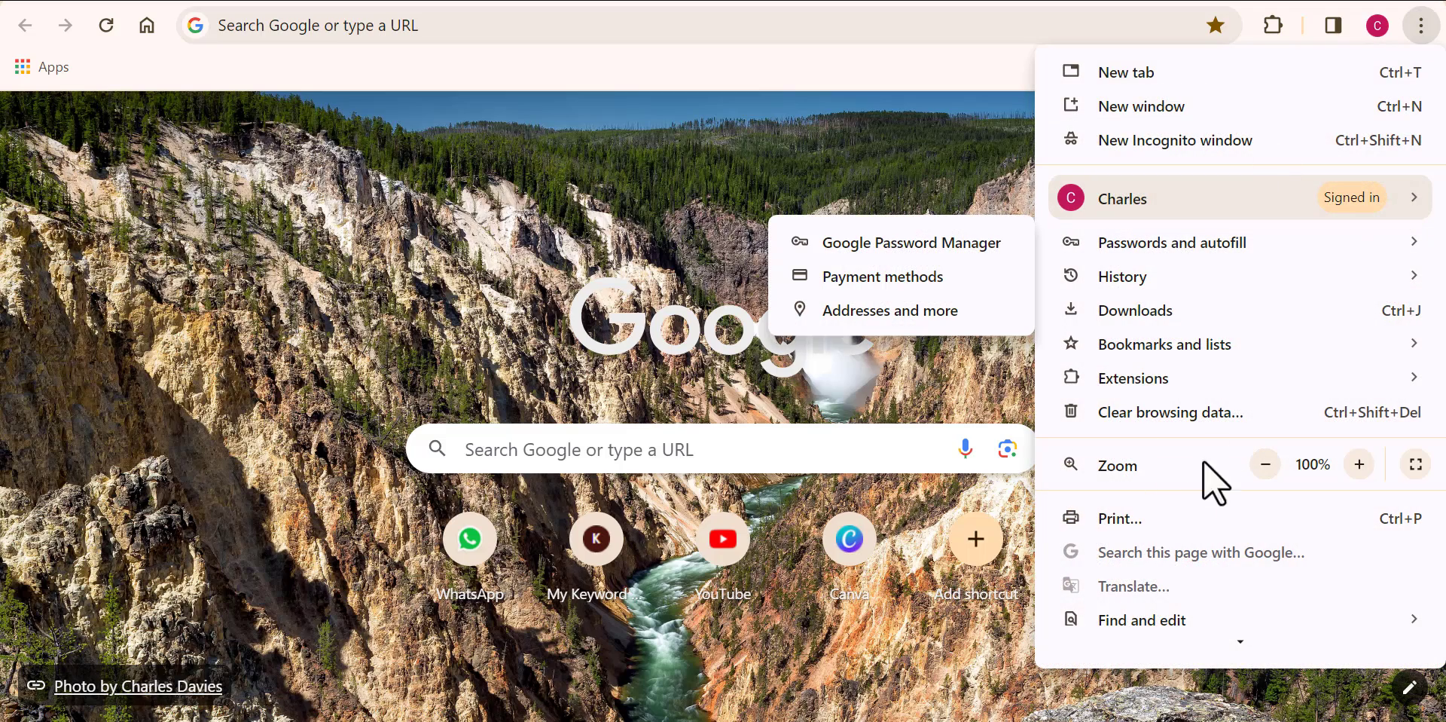
left_click(617, 241)
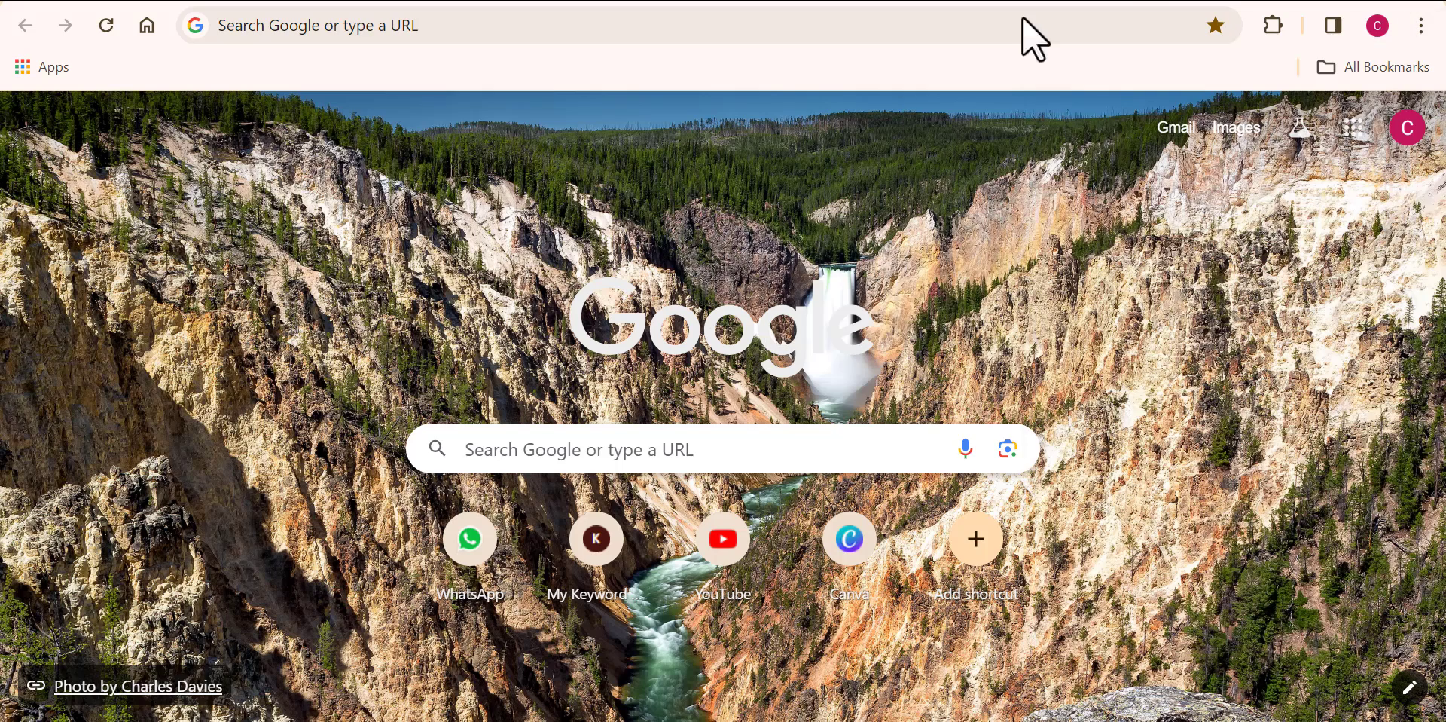
left_click(1382, 62)
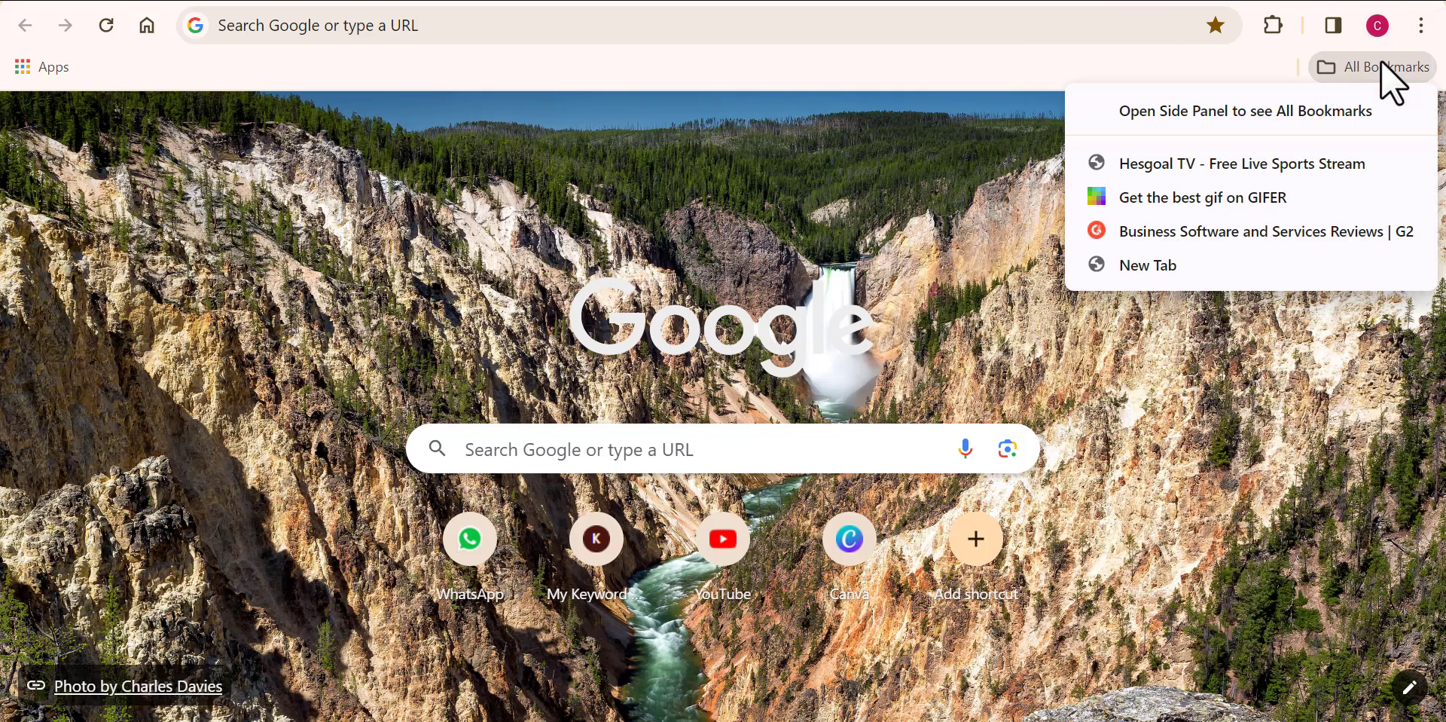
left_click(564, 271)
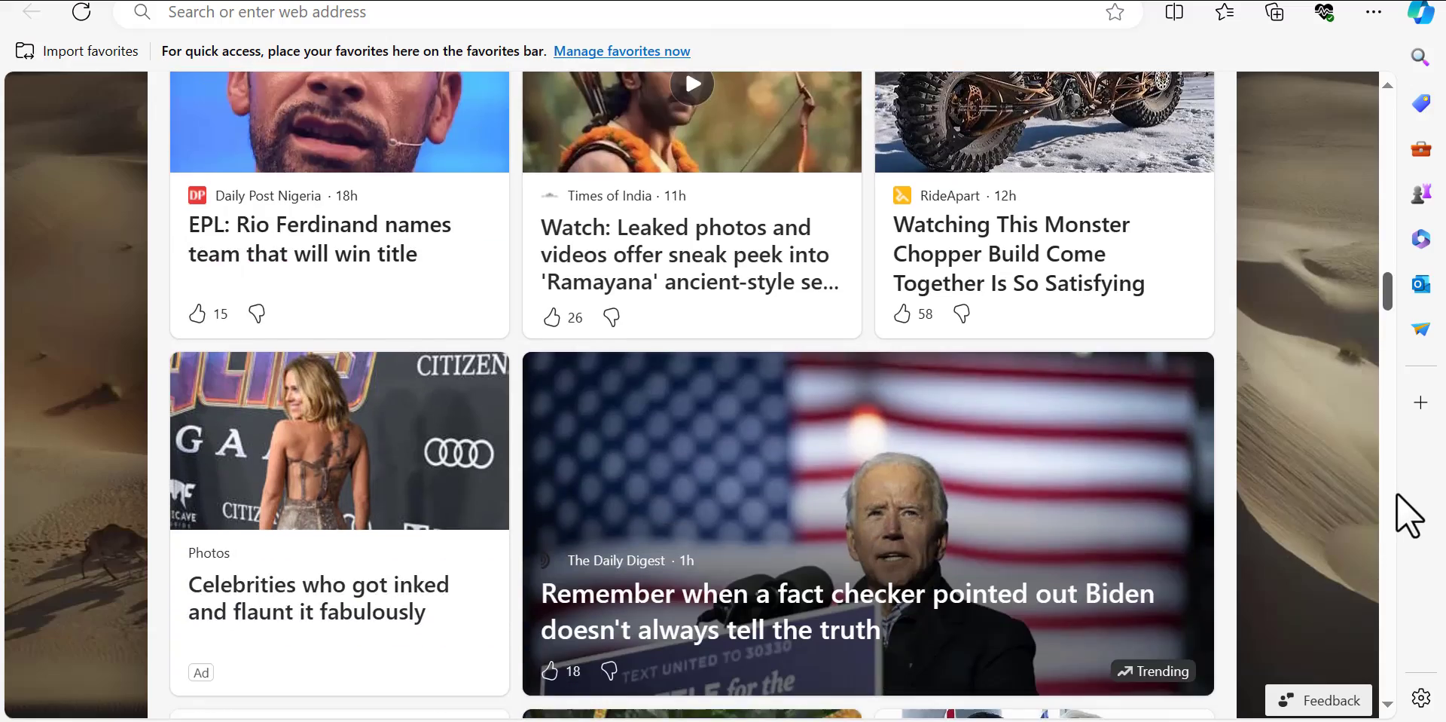
Step: Scroll the Microsoft Start feed back to the top and open the Settings and more menu
scroll(1397, 492, "down", 5)
scroll(1395, 497, "up", 7)
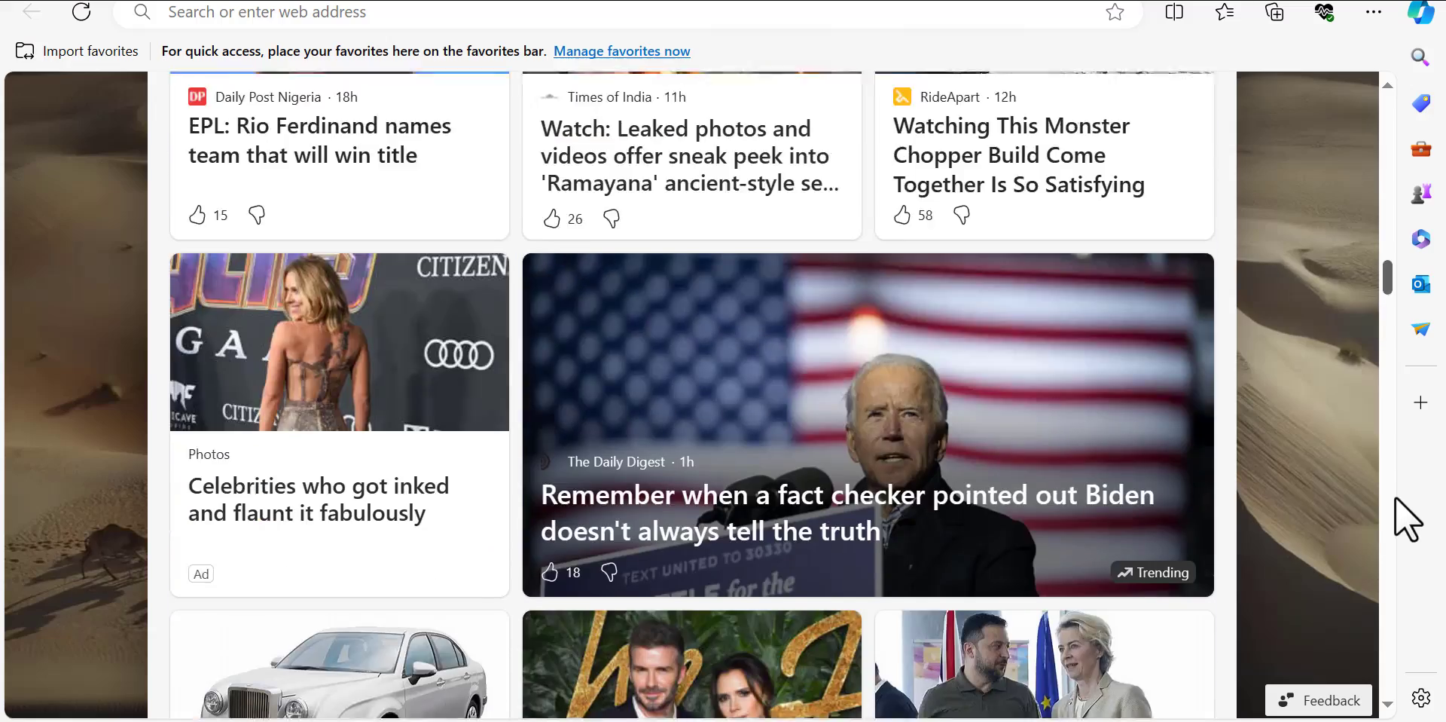
scroll(1398, 491, "down", 4)
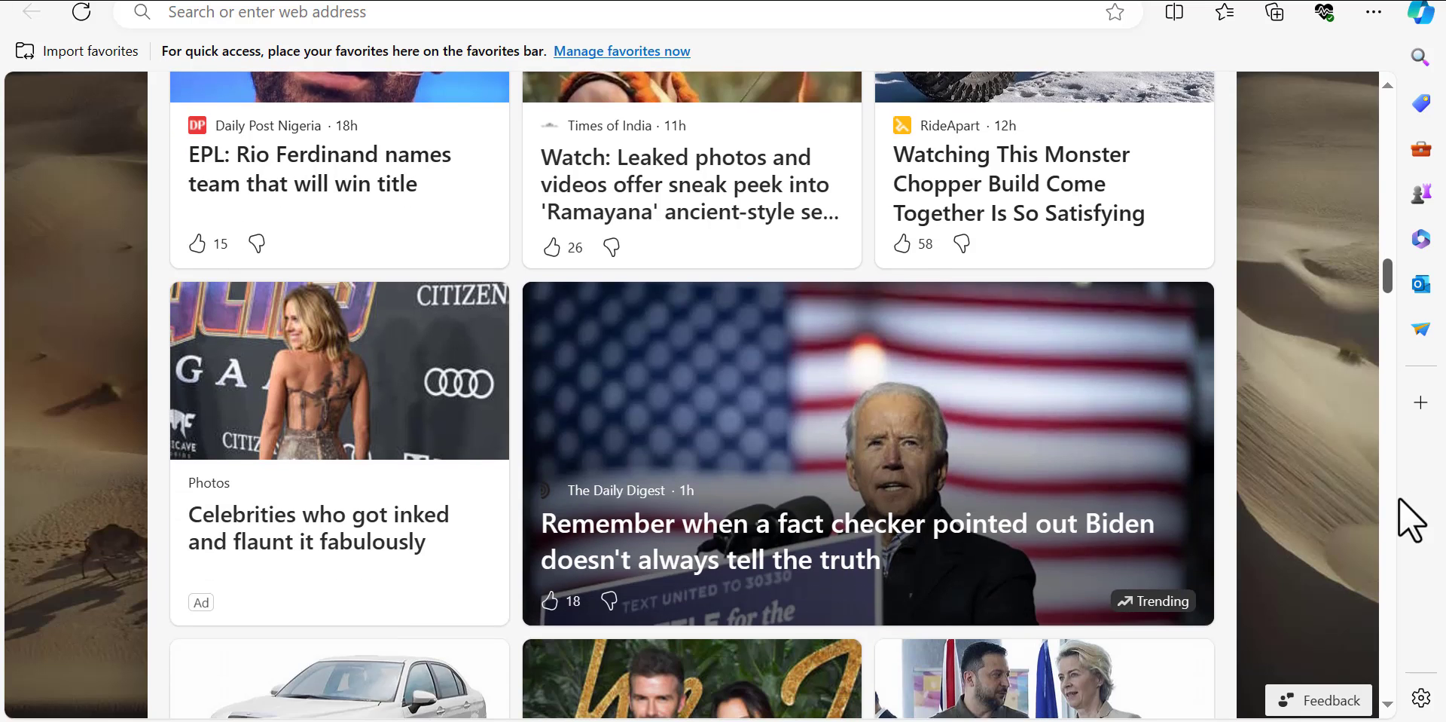
scroll(1399, 509, "down", 15)
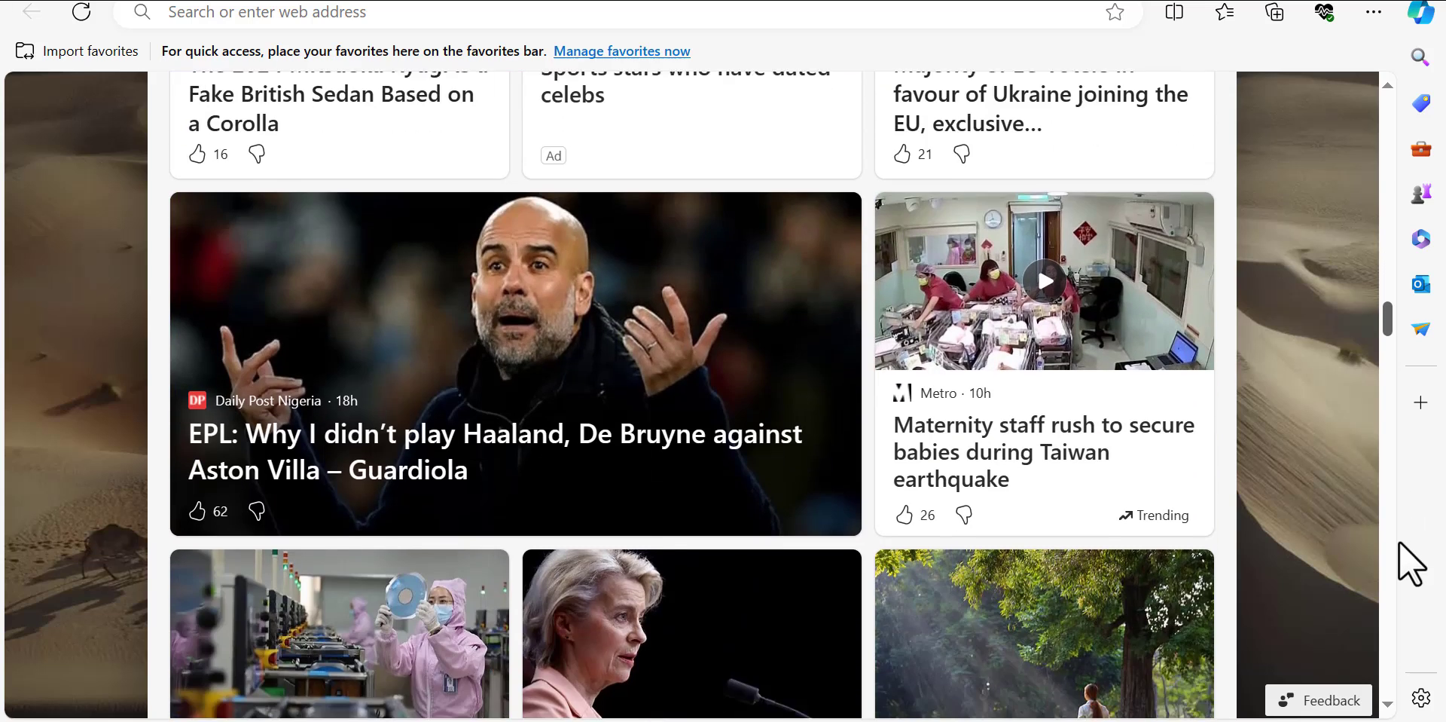
scroll(1395, 573, "down", 3)
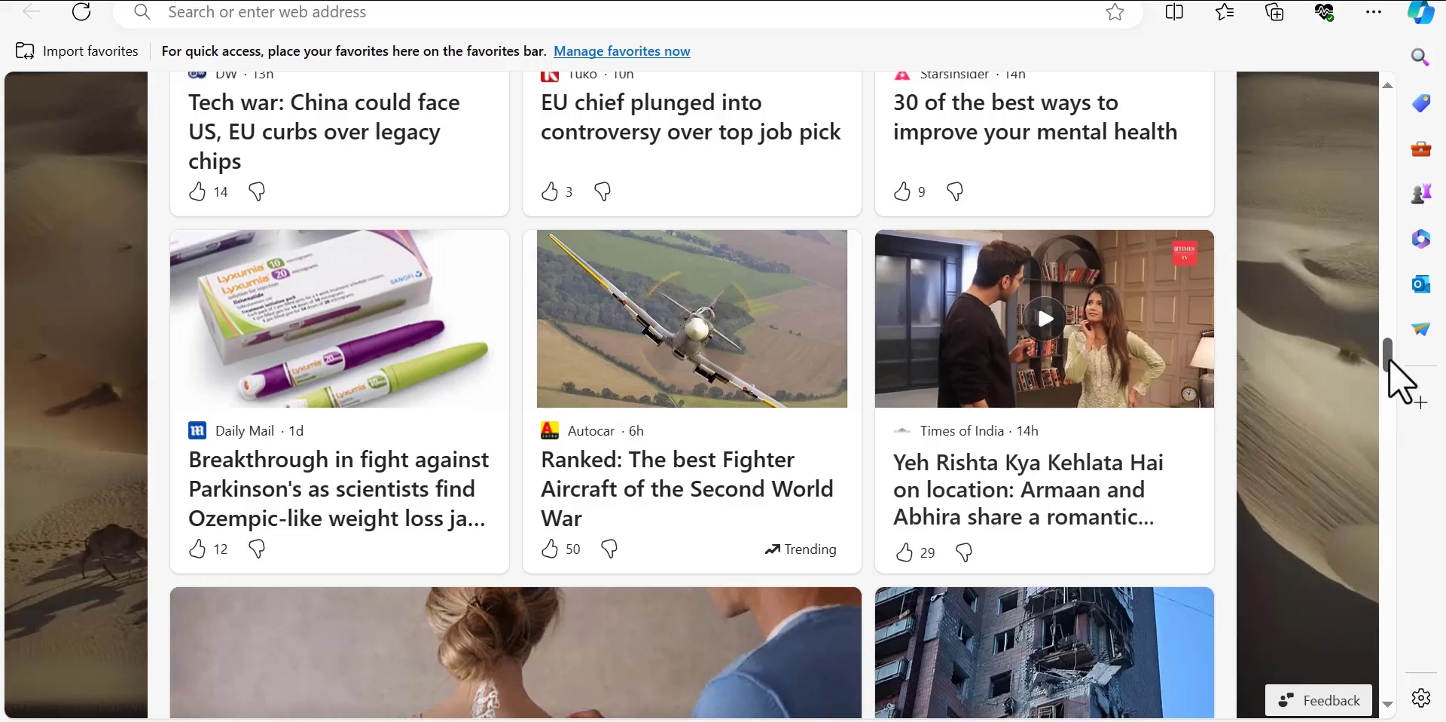
left_click_drag(1391, 369, 1389, 103)
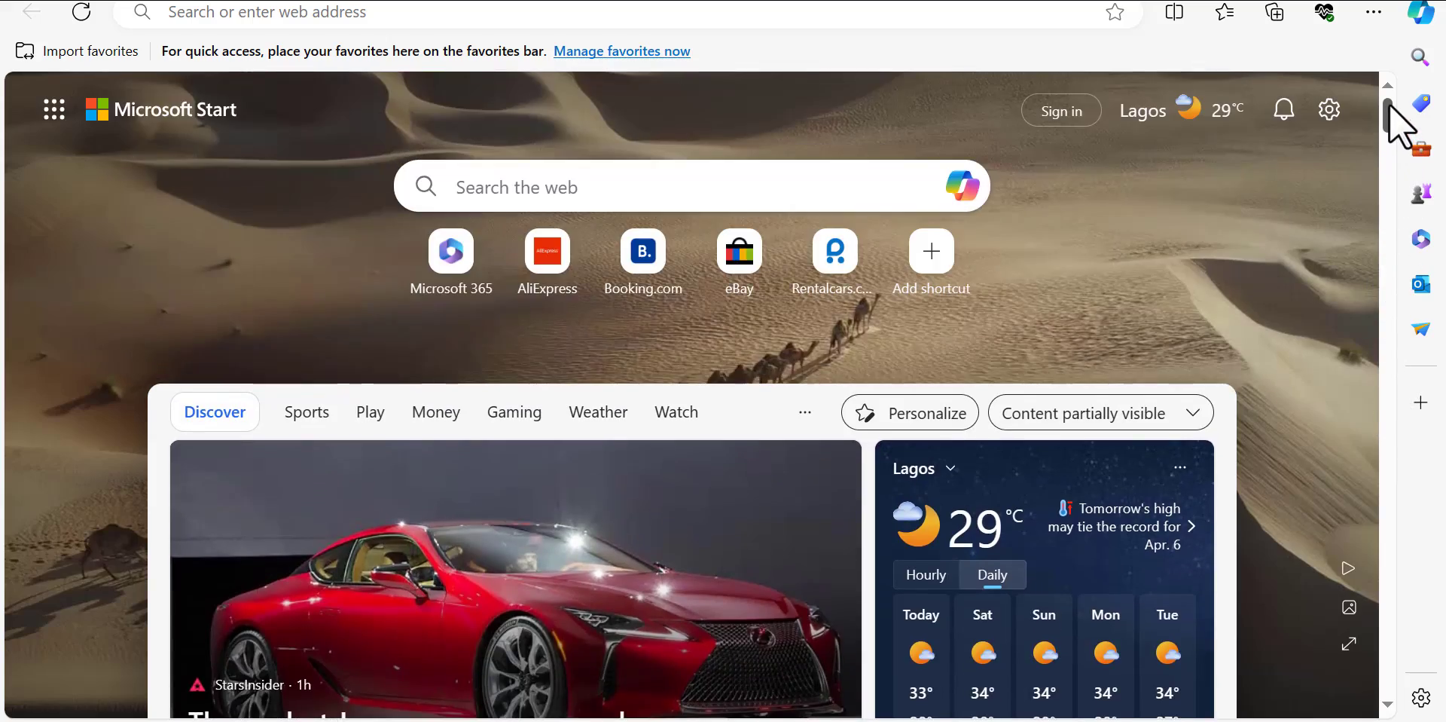
left_click(1374, 11)
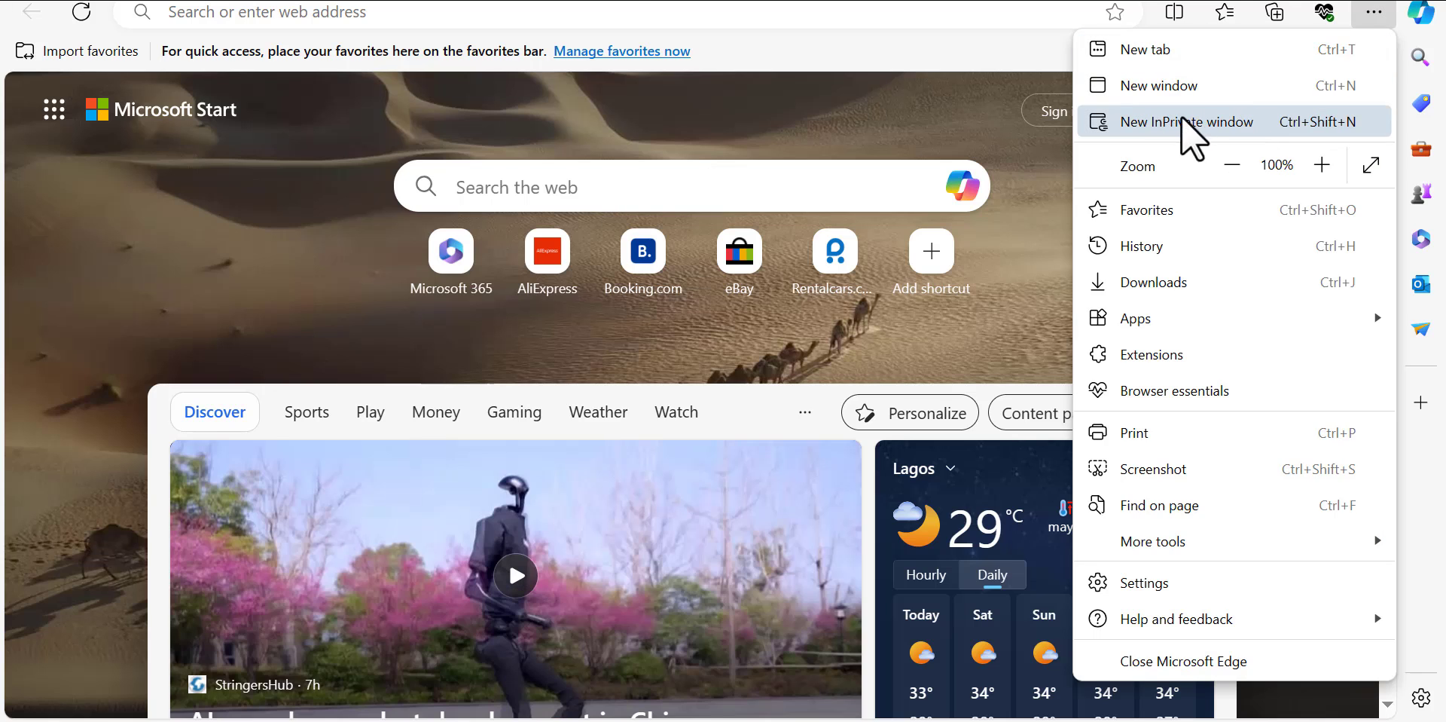
Step: Open a new InPrivate window and go to GMAIL.COM
left_click(1181, 121)
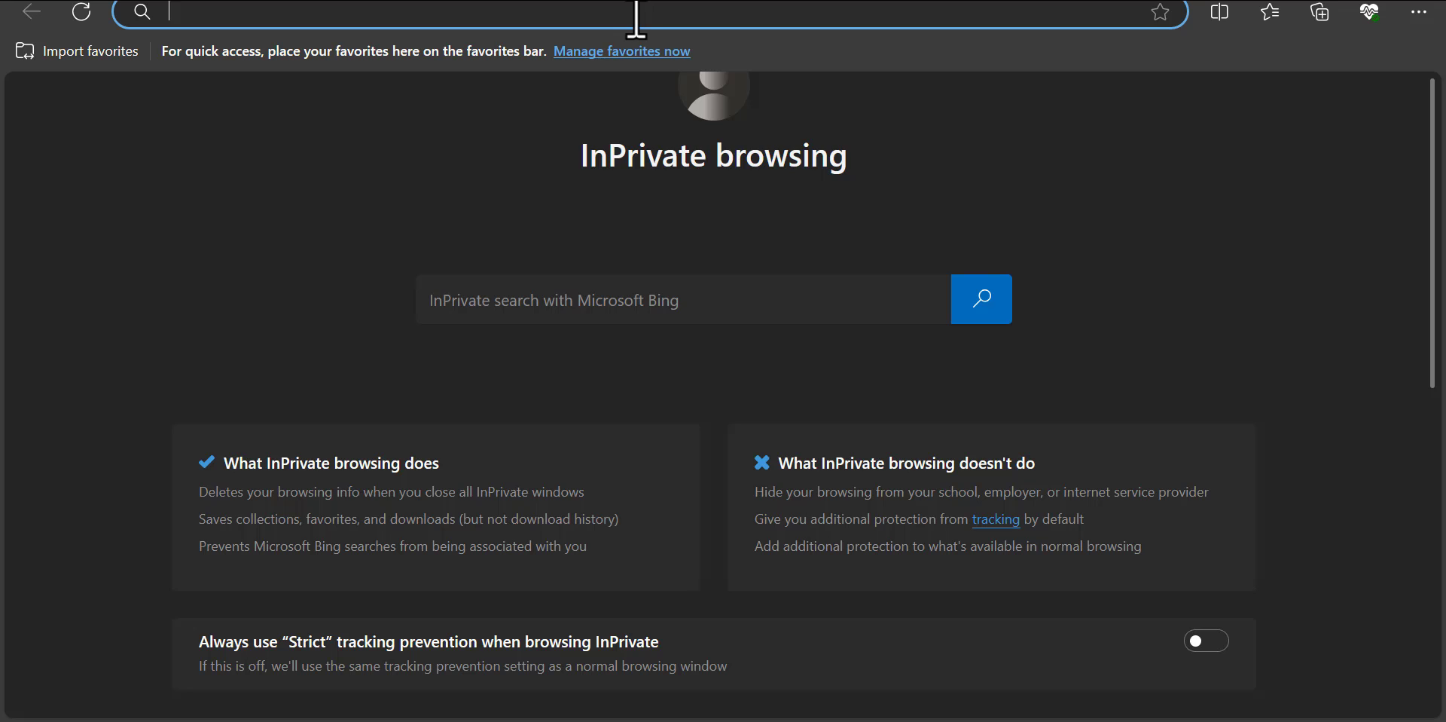
type("G")
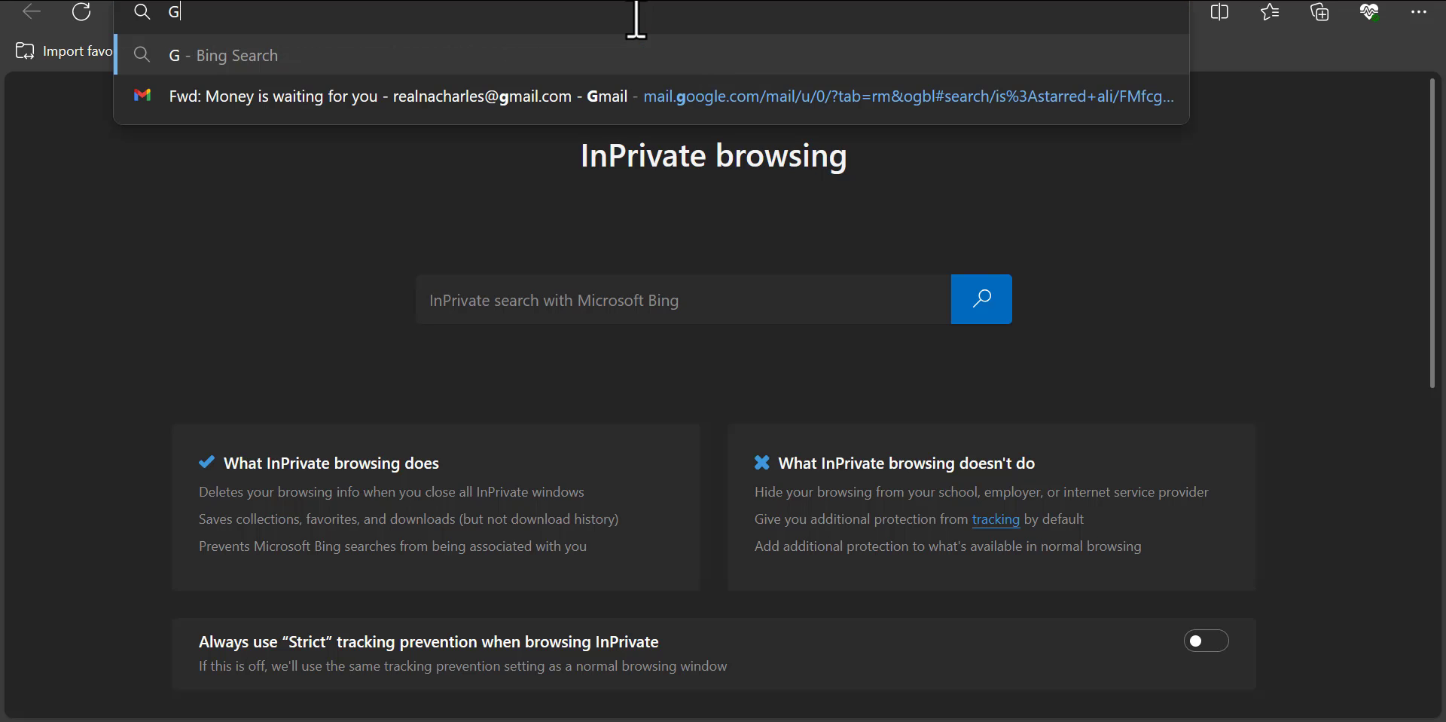
type("MAIL")
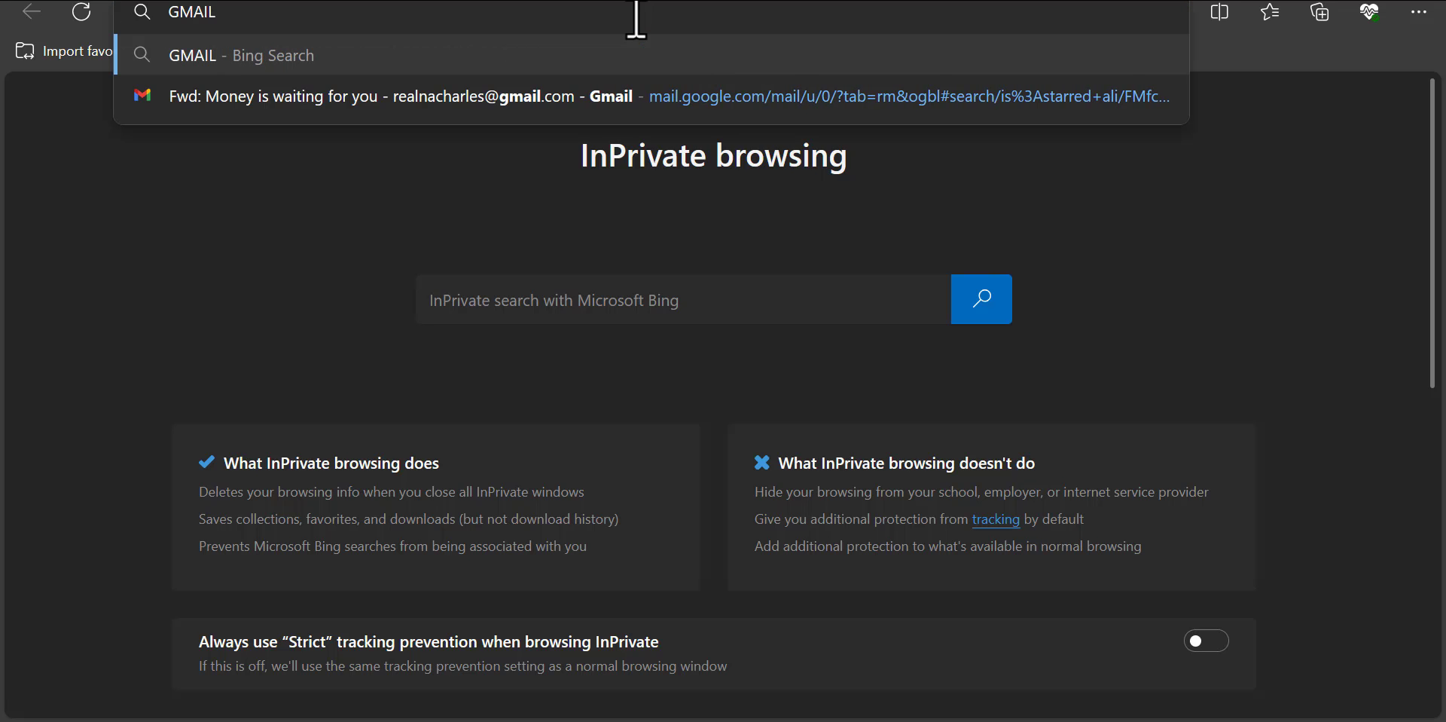
type(".COM")
key("Return")
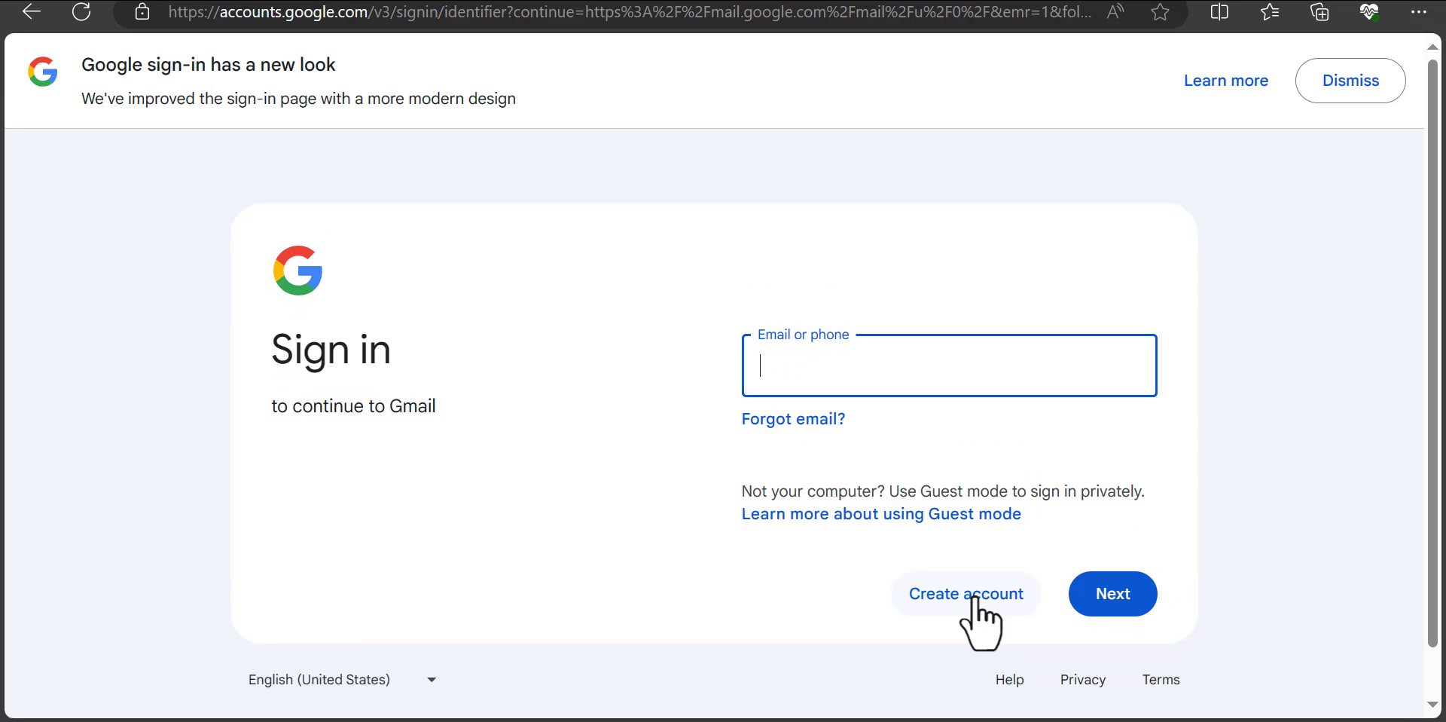
Step: Choose Create account > For my personal use from the Gmail sign-in page
left_click(971, 599)
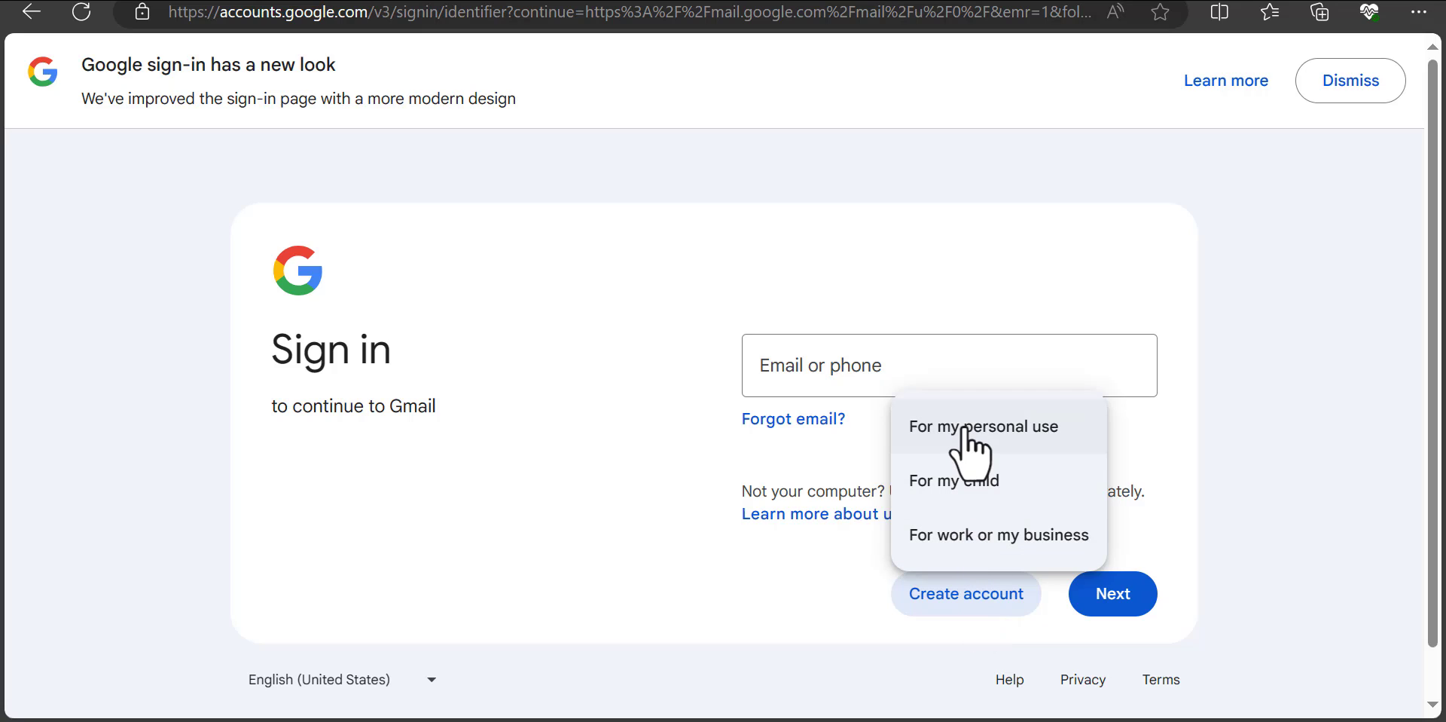
left_click(1007, 452)
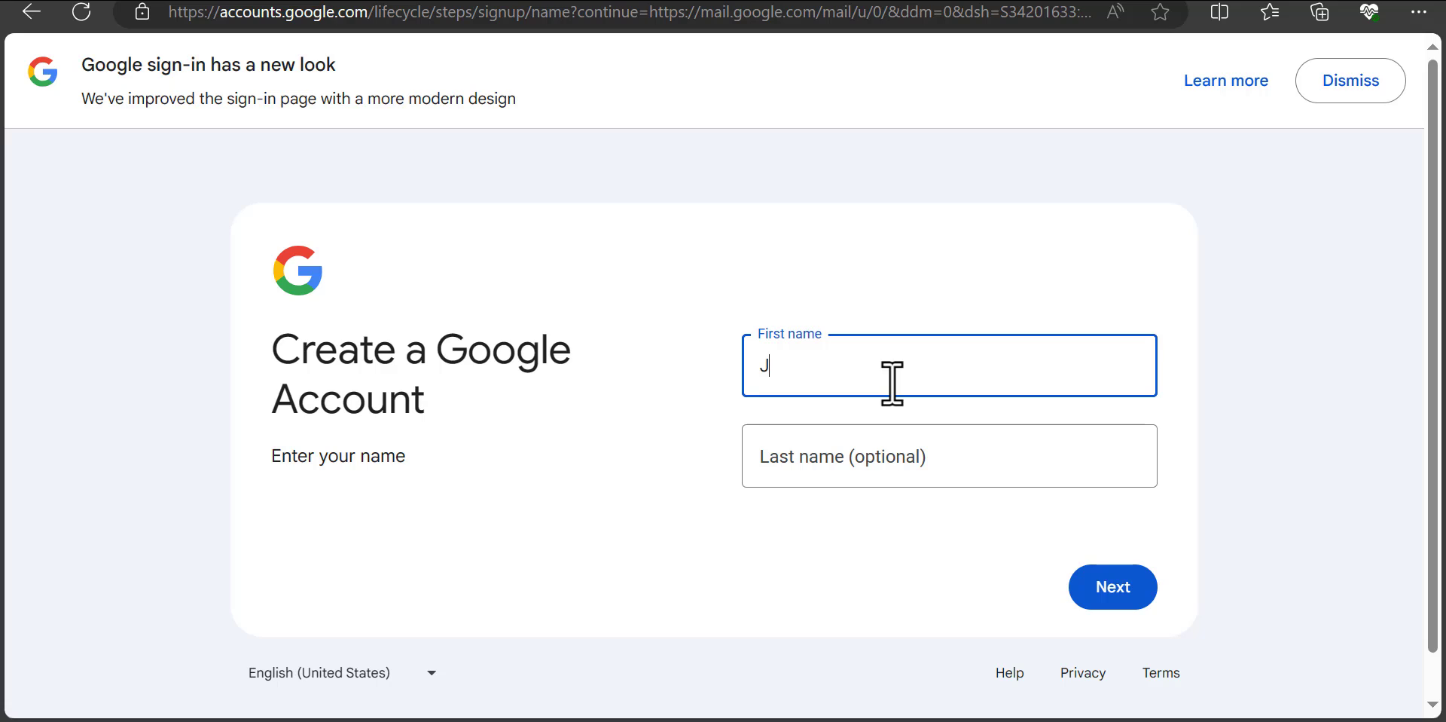
Step: Enter the account holder's first and last name and submit them
left_click(865, 455)
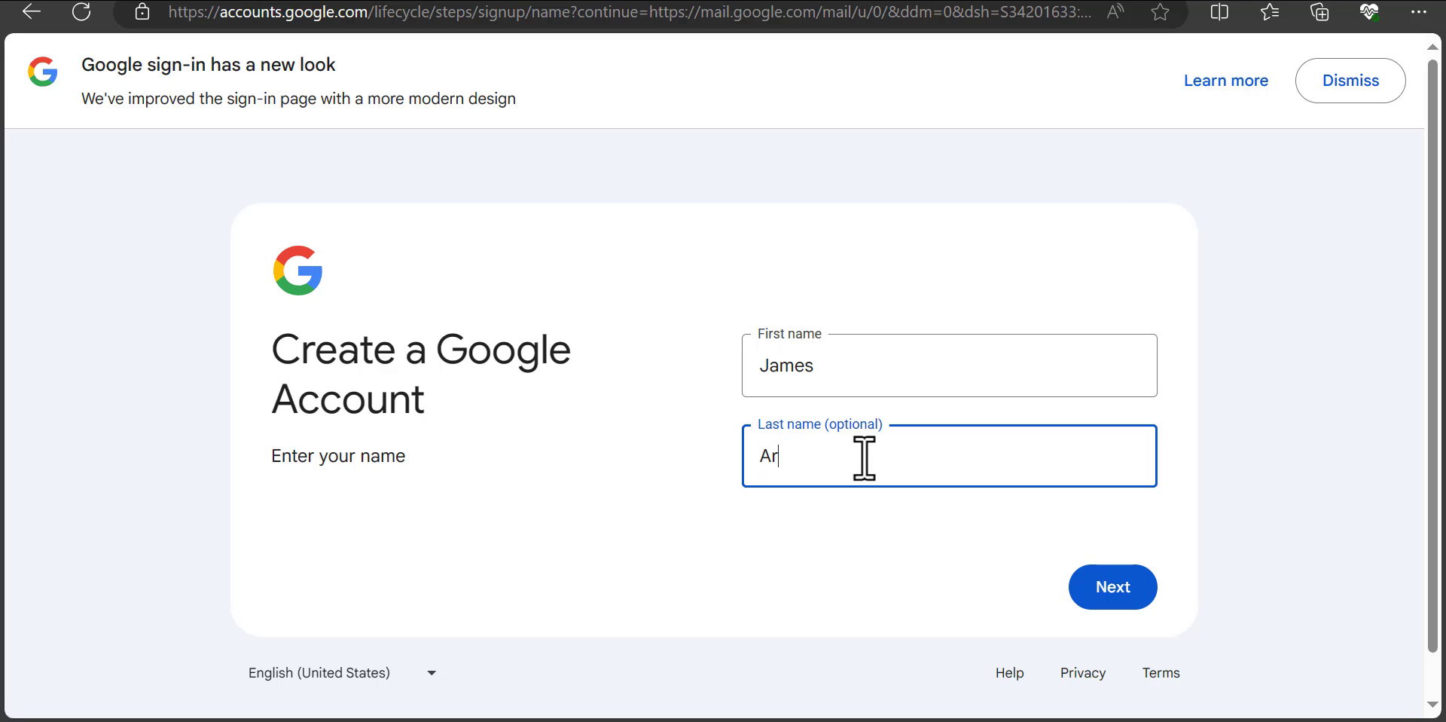
left_click(985, 349)
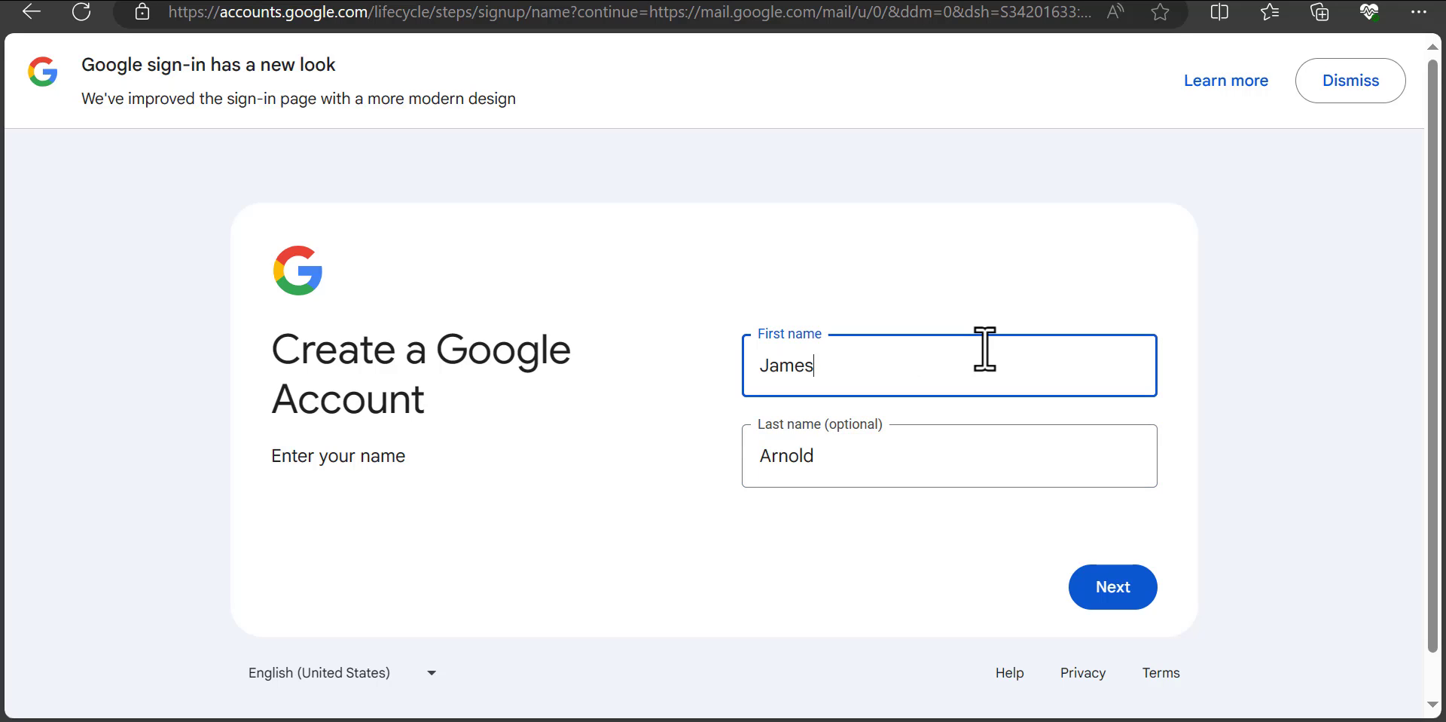
left_click(1124, 592)
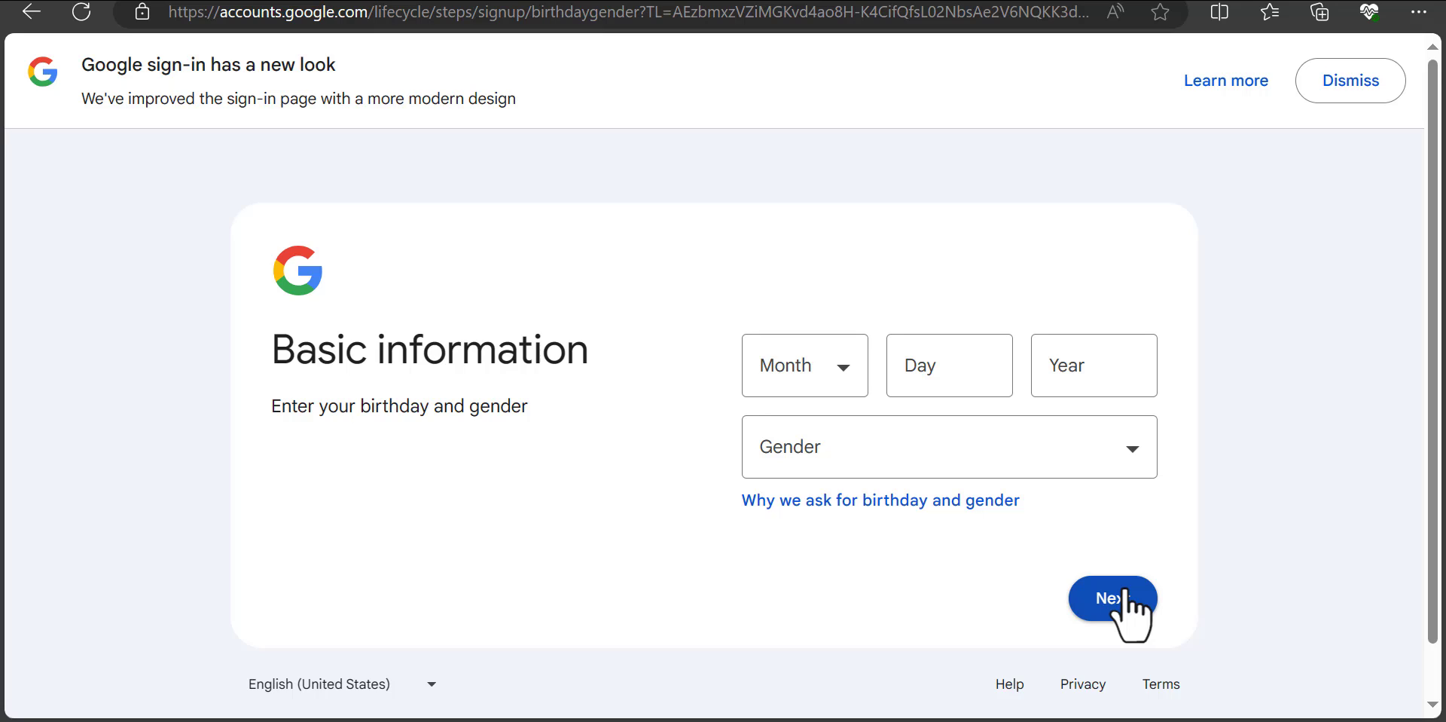
left_click(848, 377)
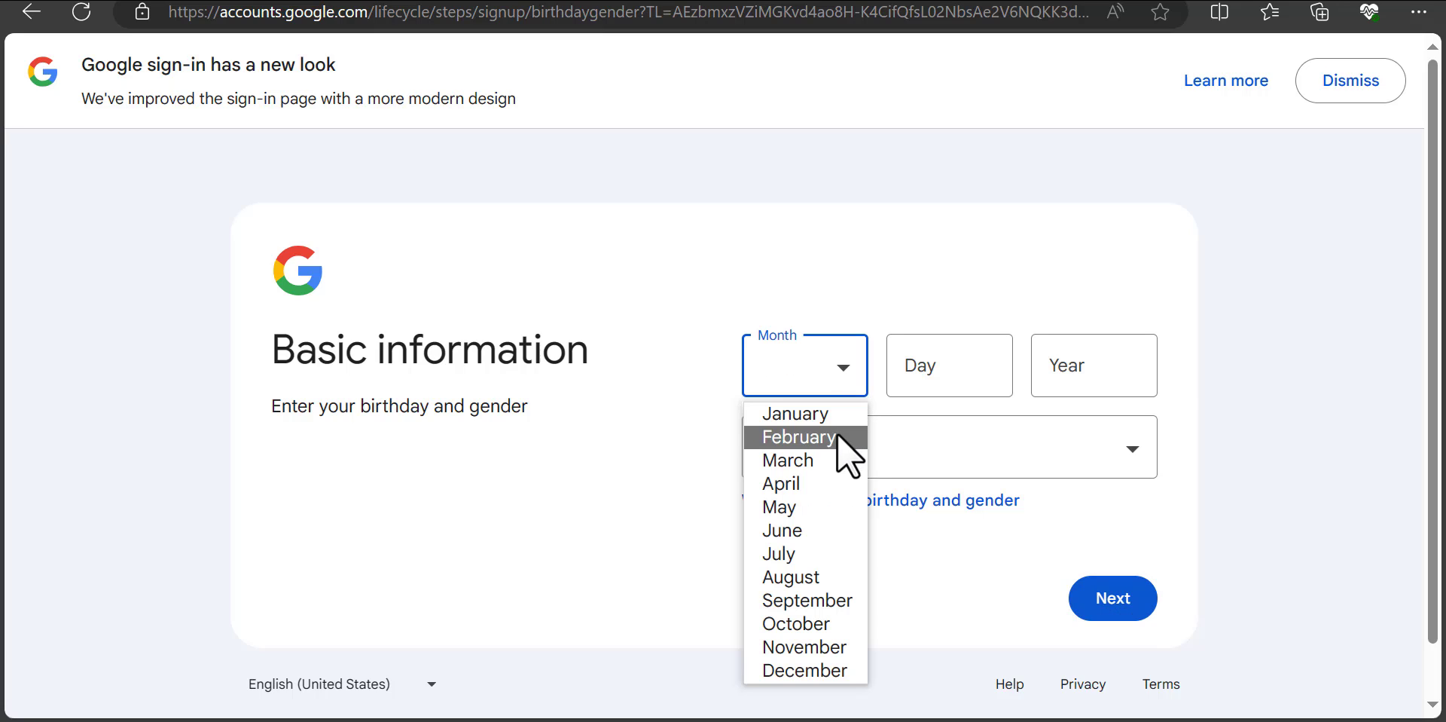
left_click(816, 622)
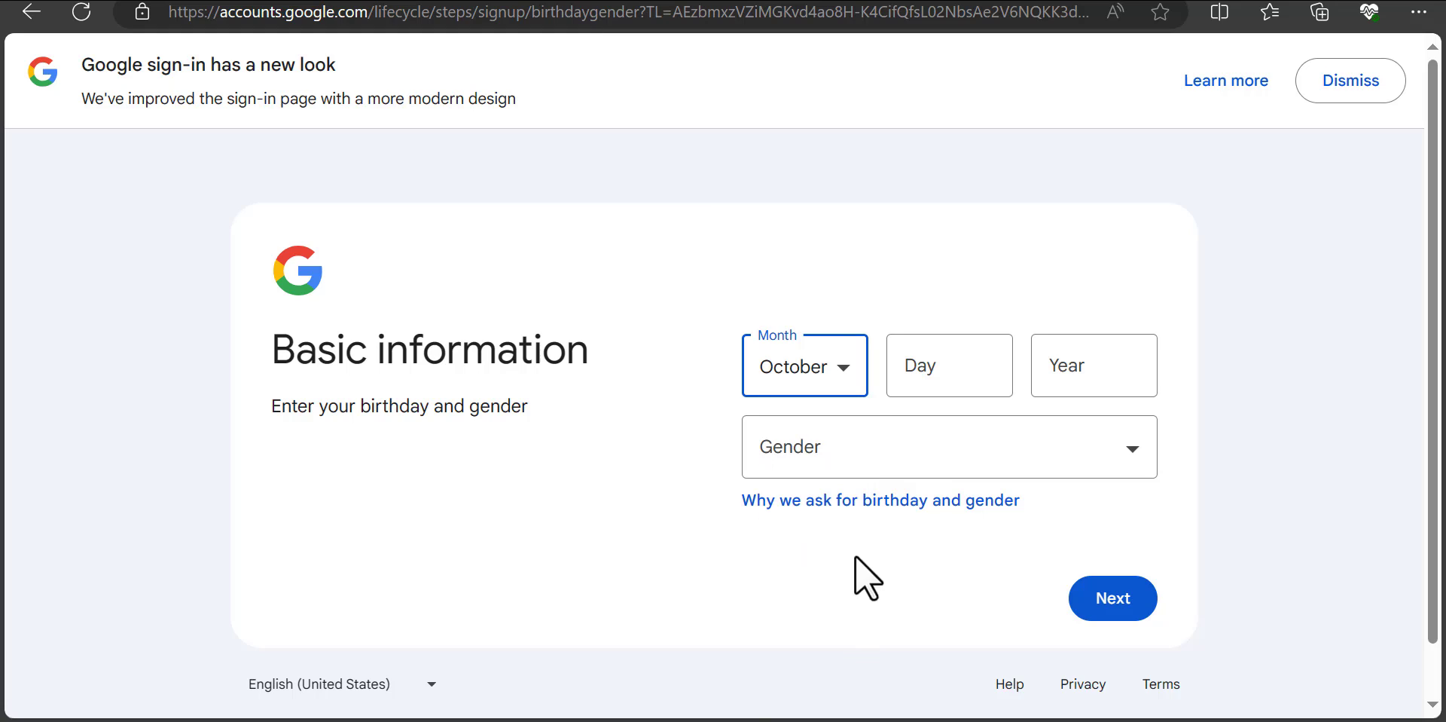
left_click(938, 368)
type("20")
left_click(1066, 363)
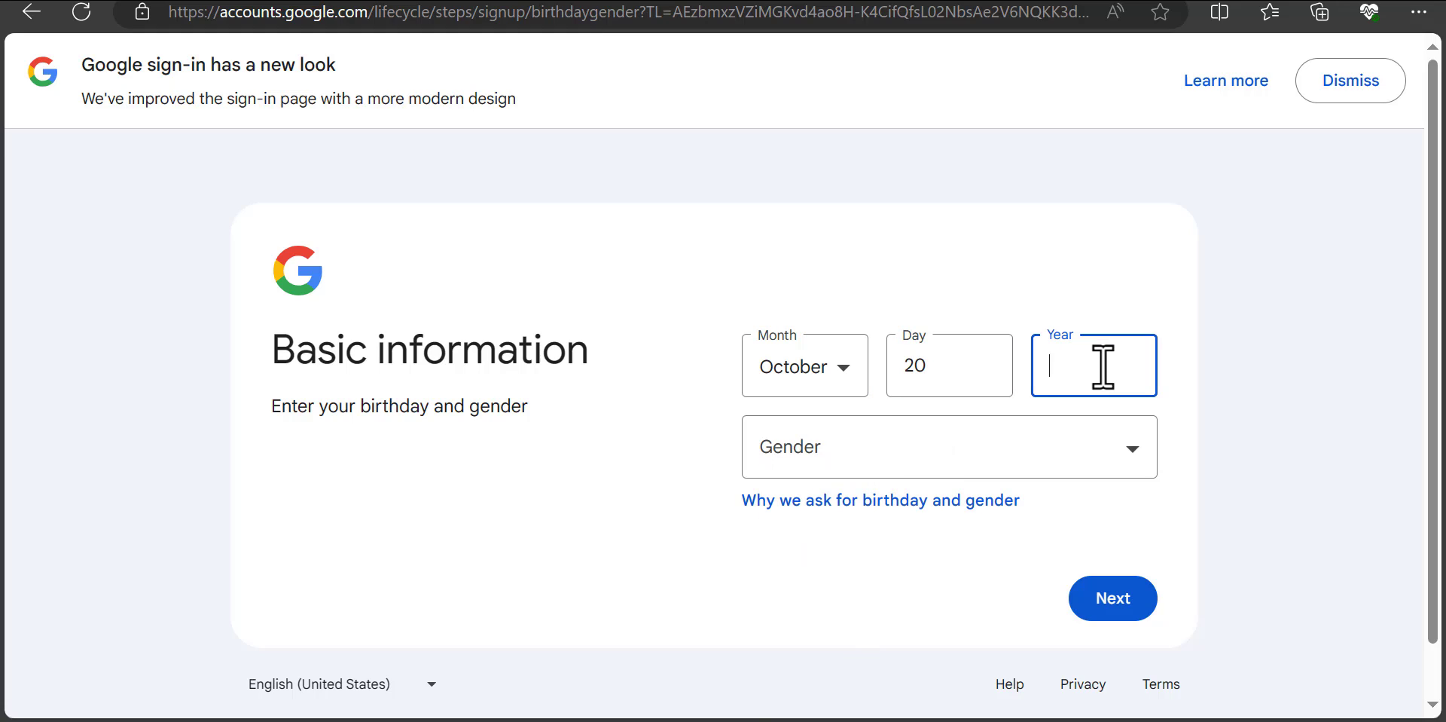
type("1997")
left_click(1122, 450)
left_click(1117, 448)
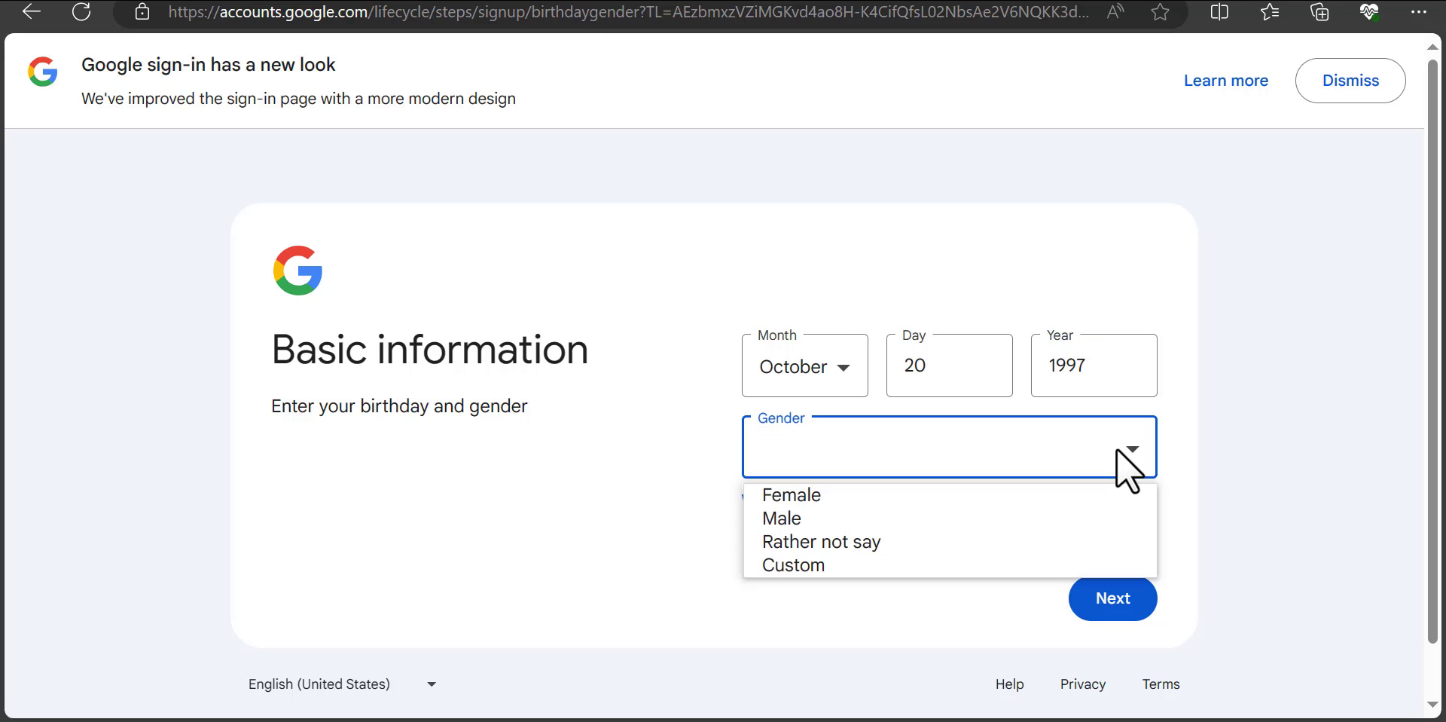
key("Down")
key("Down")
key("Return")
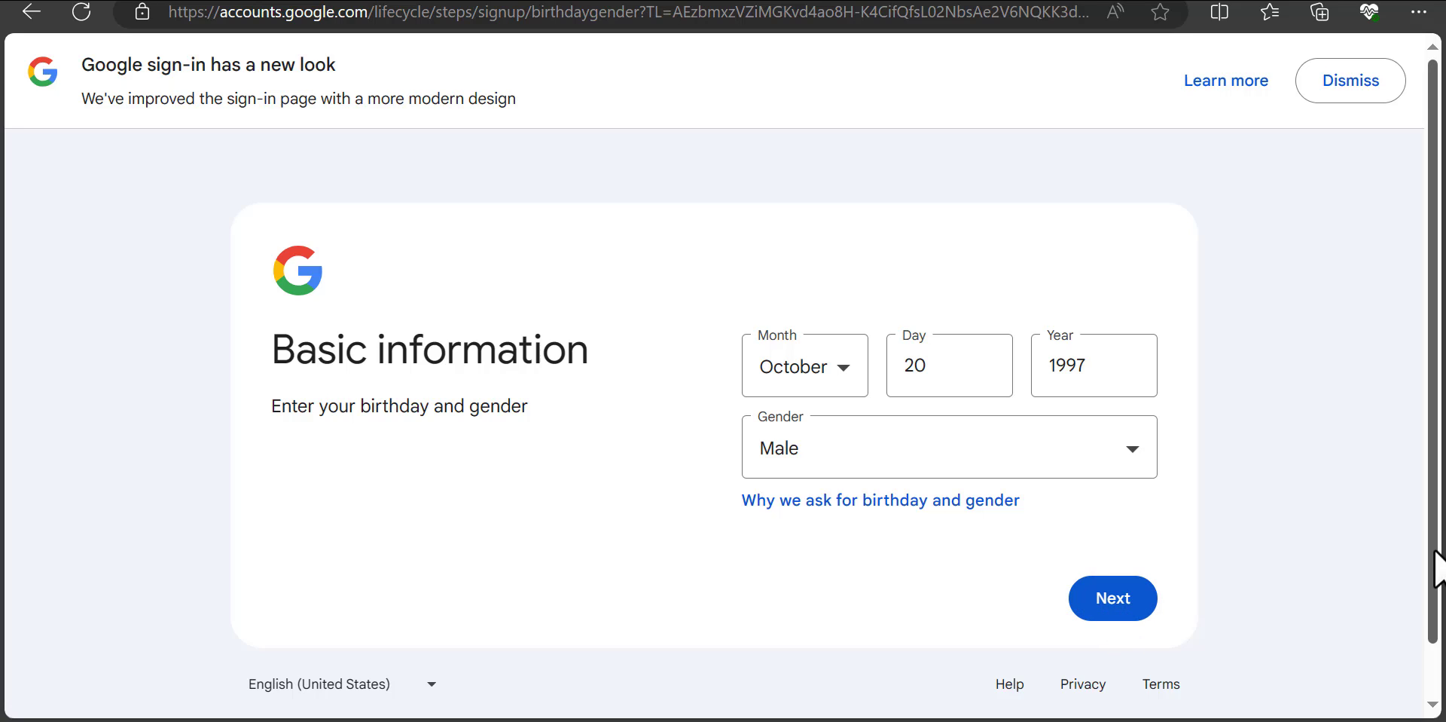
scroll(1442, 595, "down", 1)
scroll(1442, 595, "down", 1)
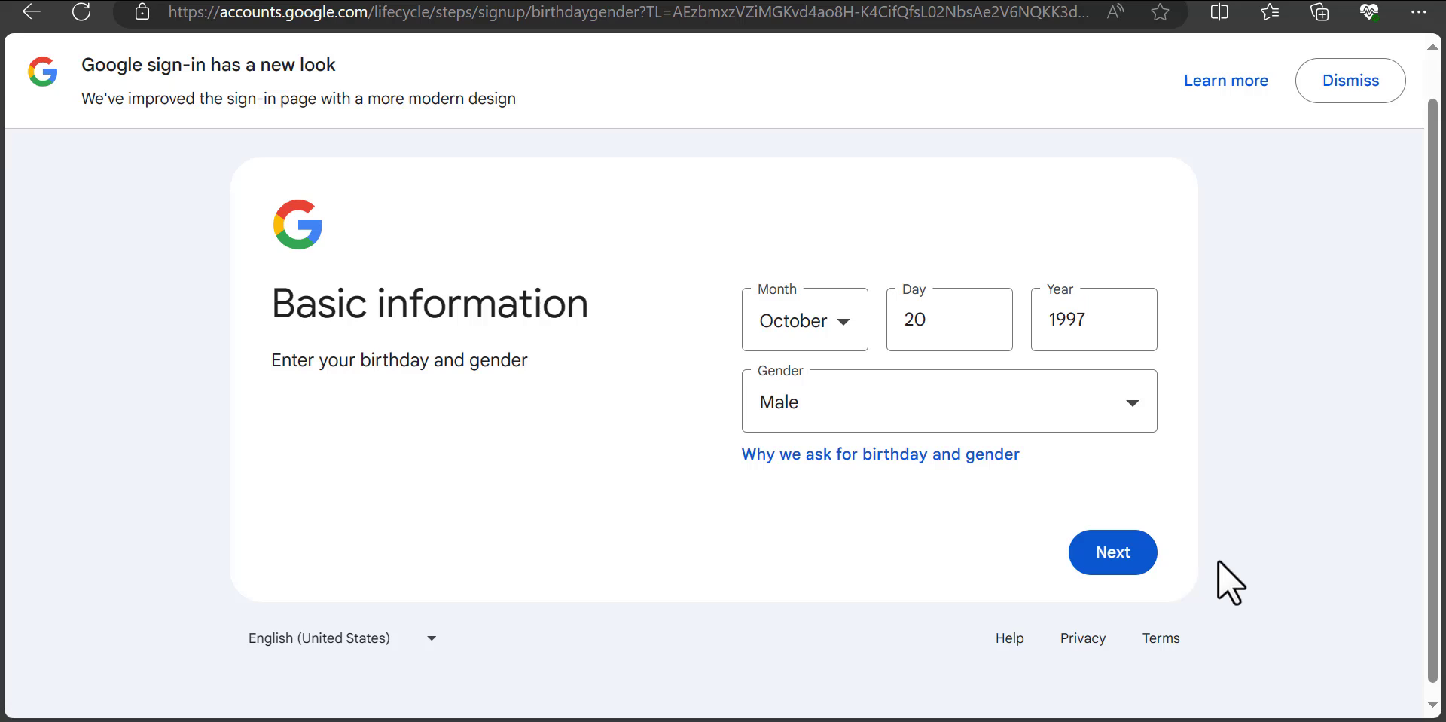
left_click(1122, 576)
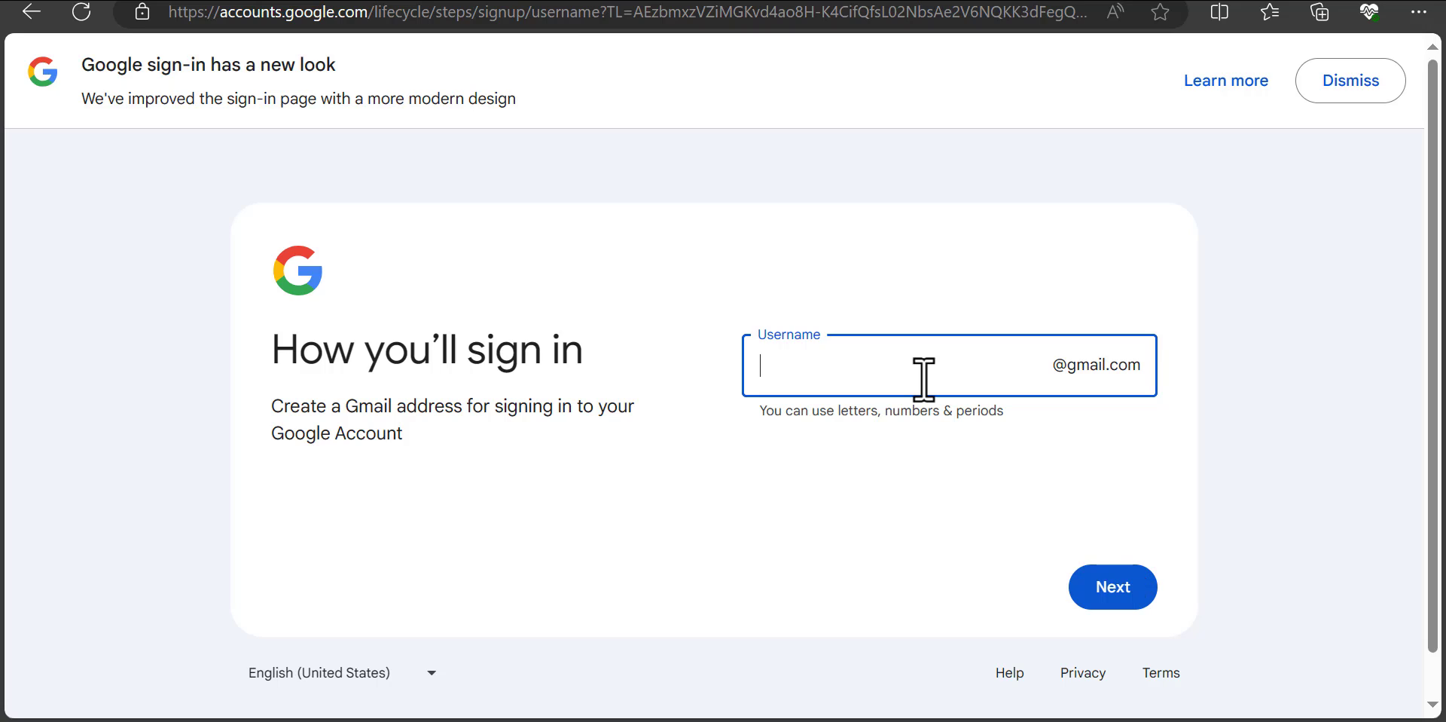
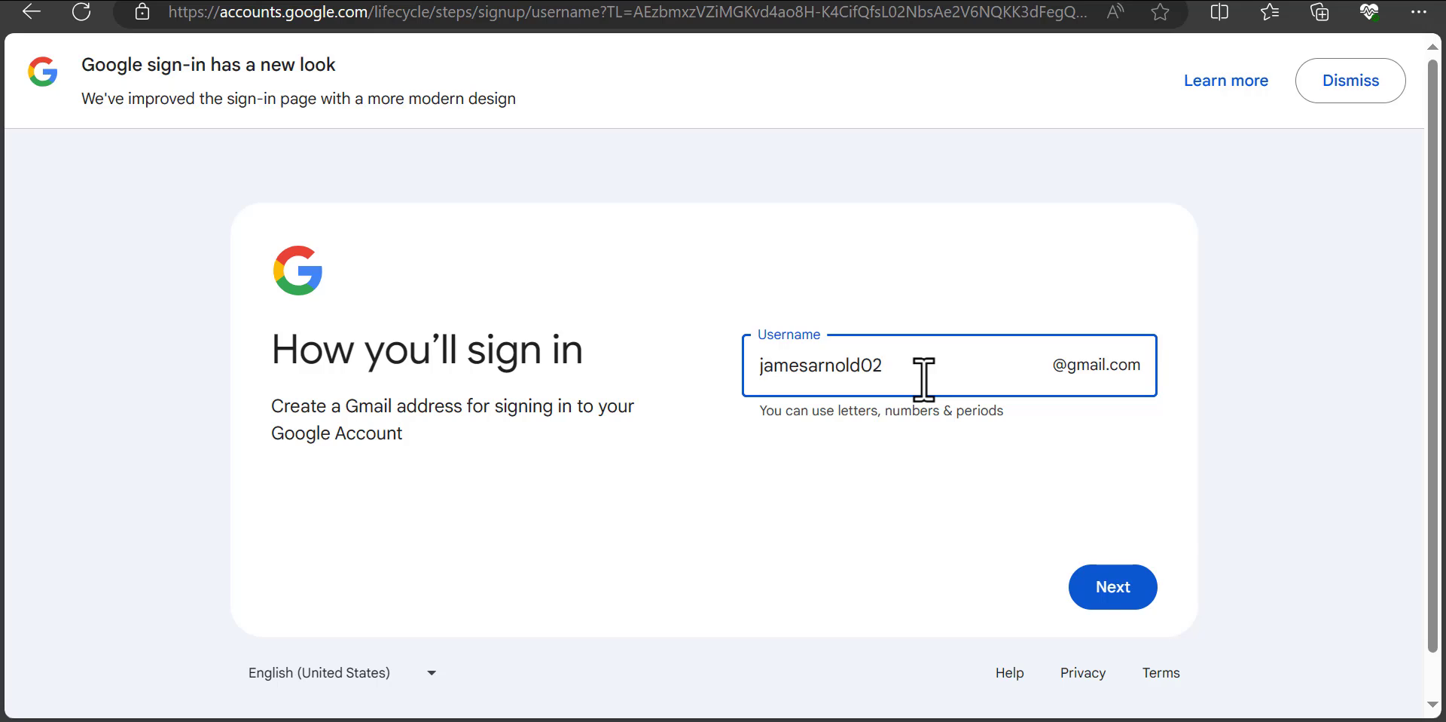
Step: Try a username, then revise it with new digits and an 'iam' prefix until accepted
left_click(1115, 588)
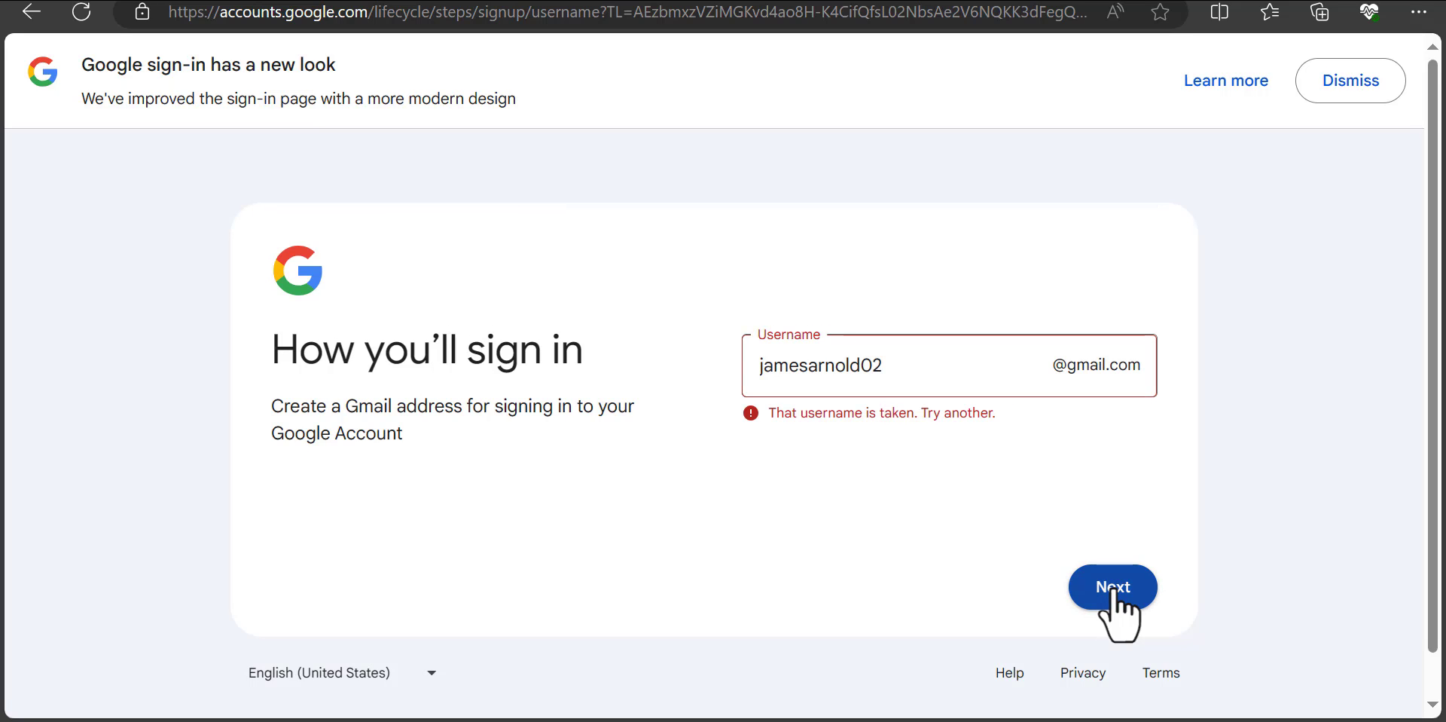
left_click(895, 365)
key("BackSpace")
key("BackSpace")
type("905")
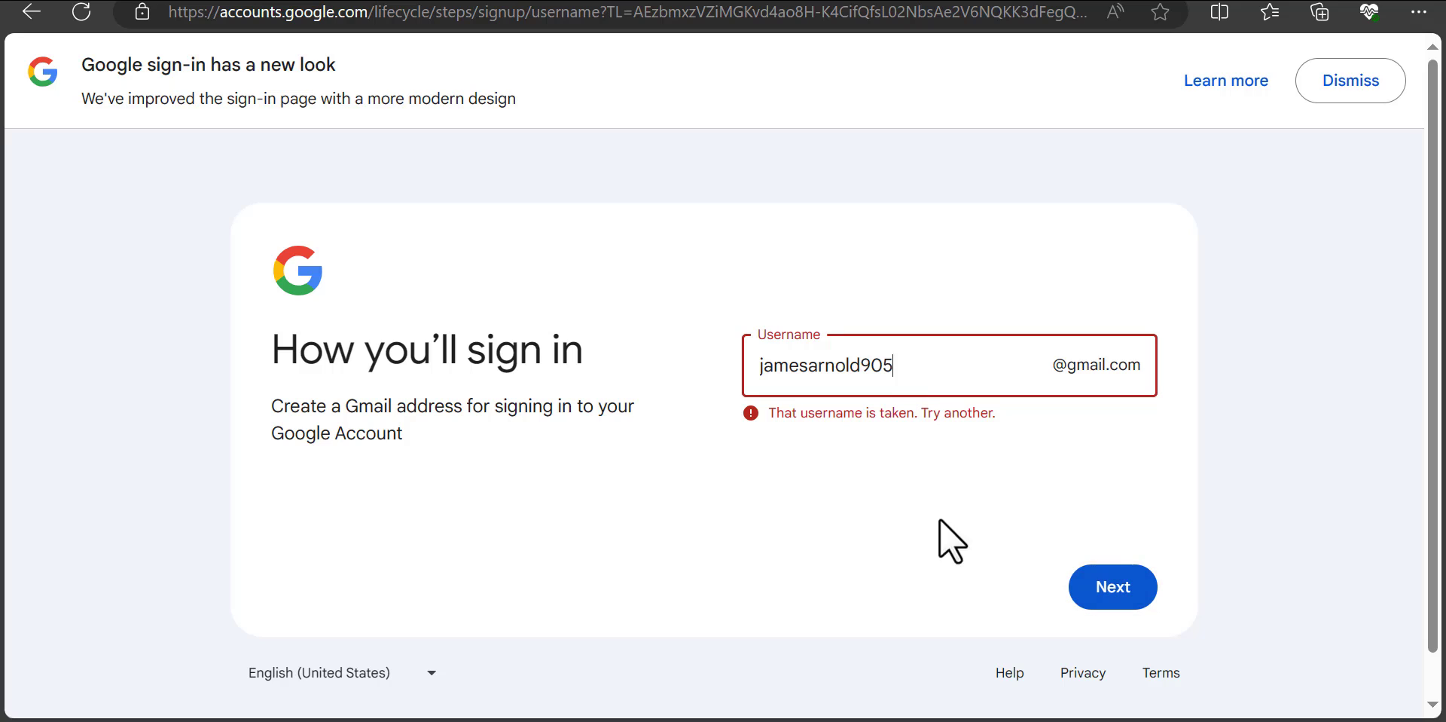
left_click(1105, 599)
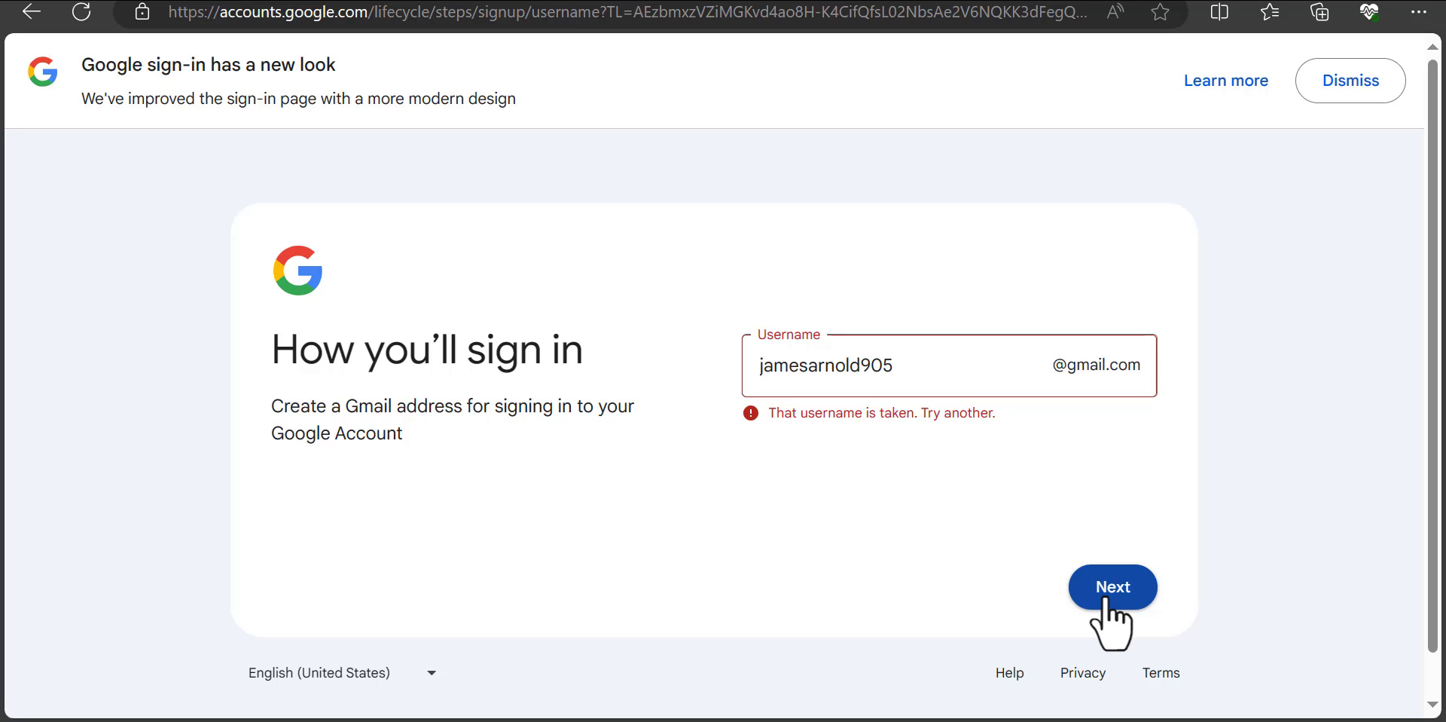
left_click(759, 364)
type("iam")
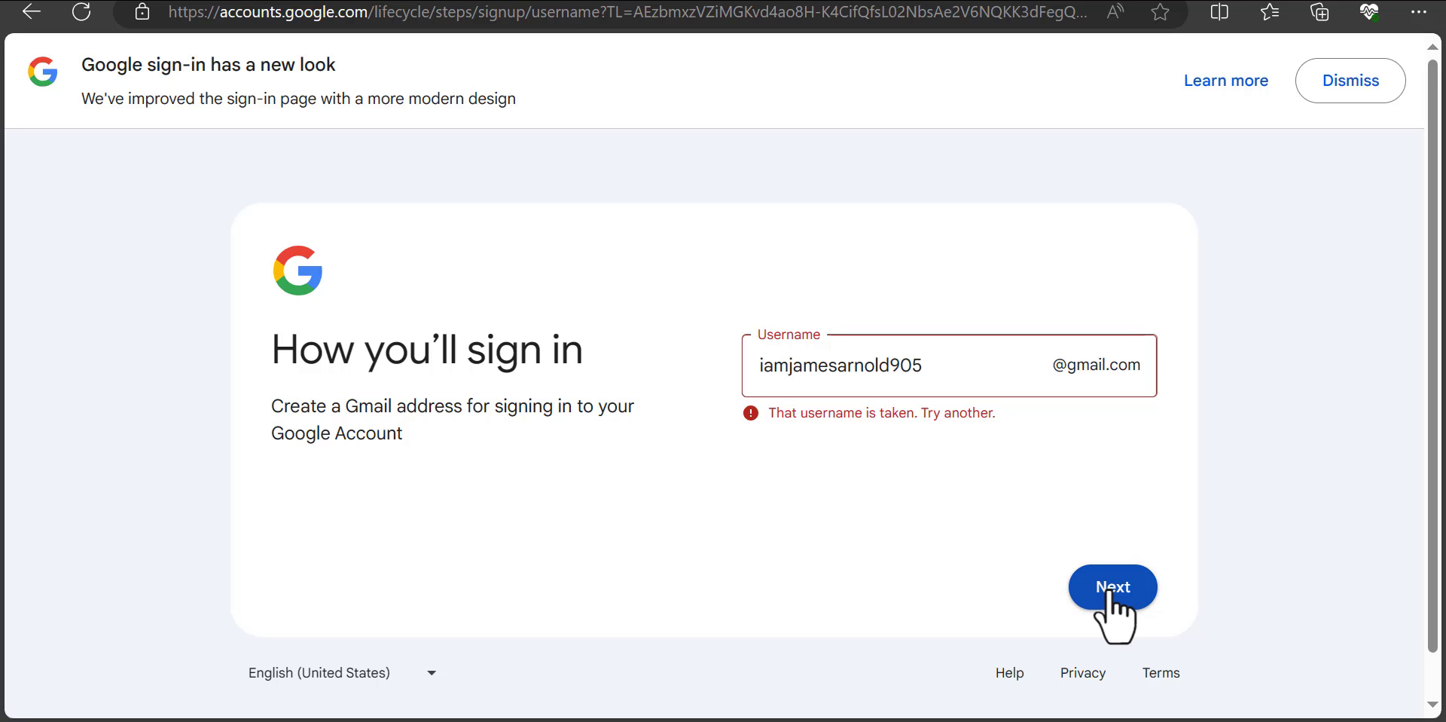
left_click(1119, 592)
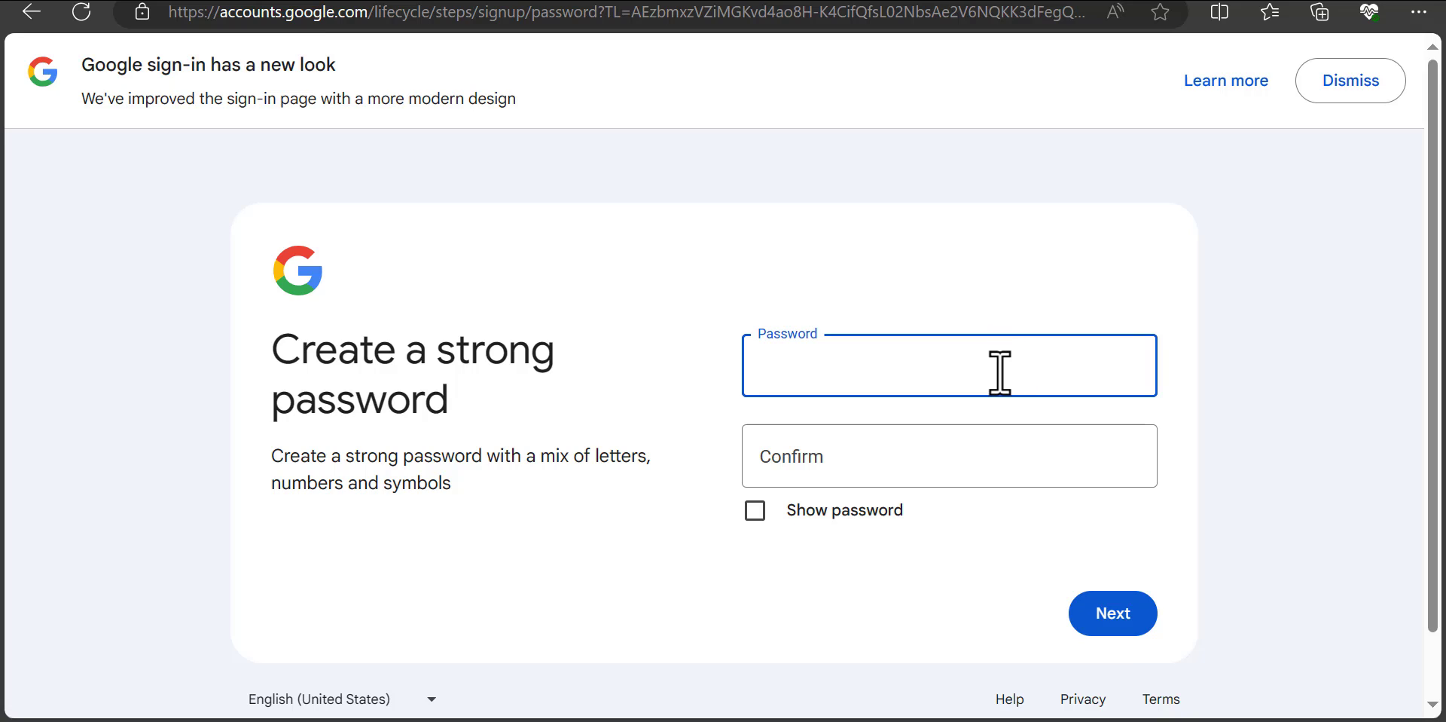
Step: Type the new account's password, confirm it, and submit
type("aaaaaaaaaaaaaaaaa")
left_click(957, 463)
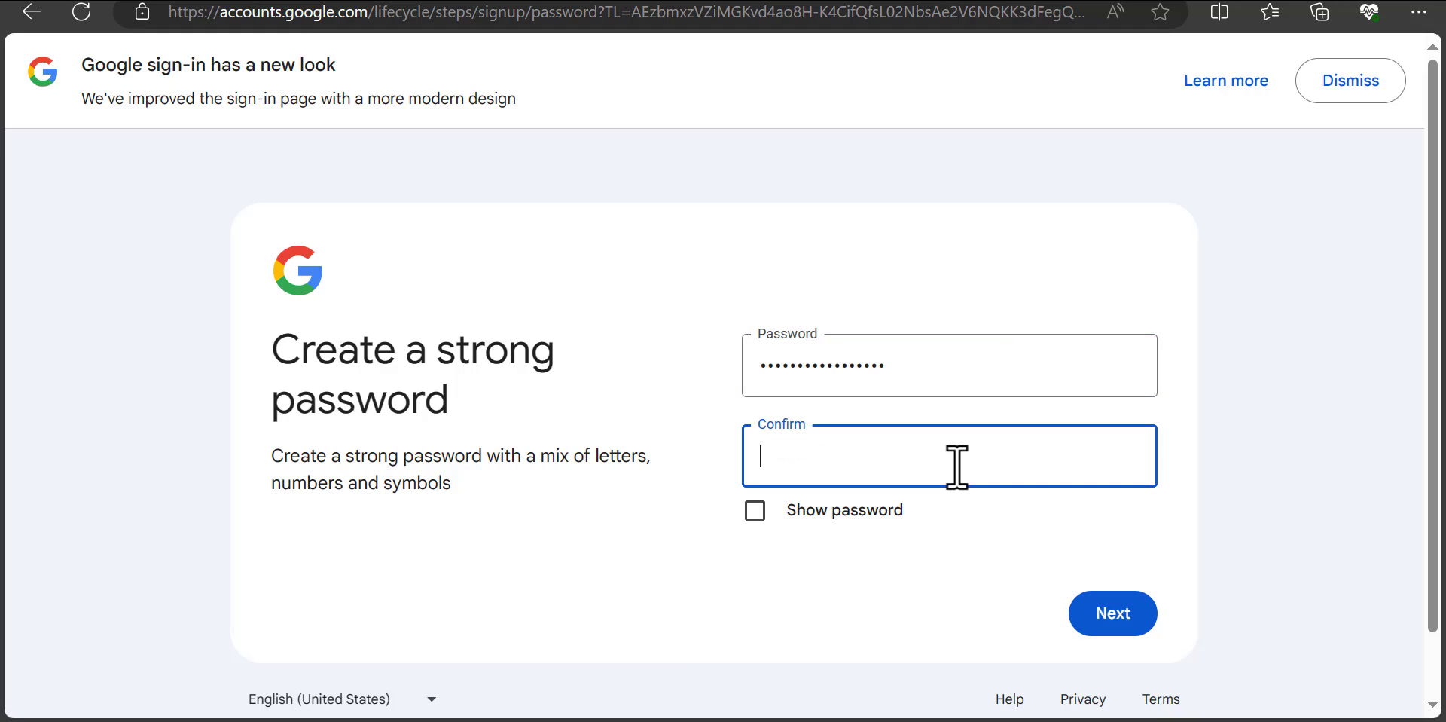
type("•••••••••••")
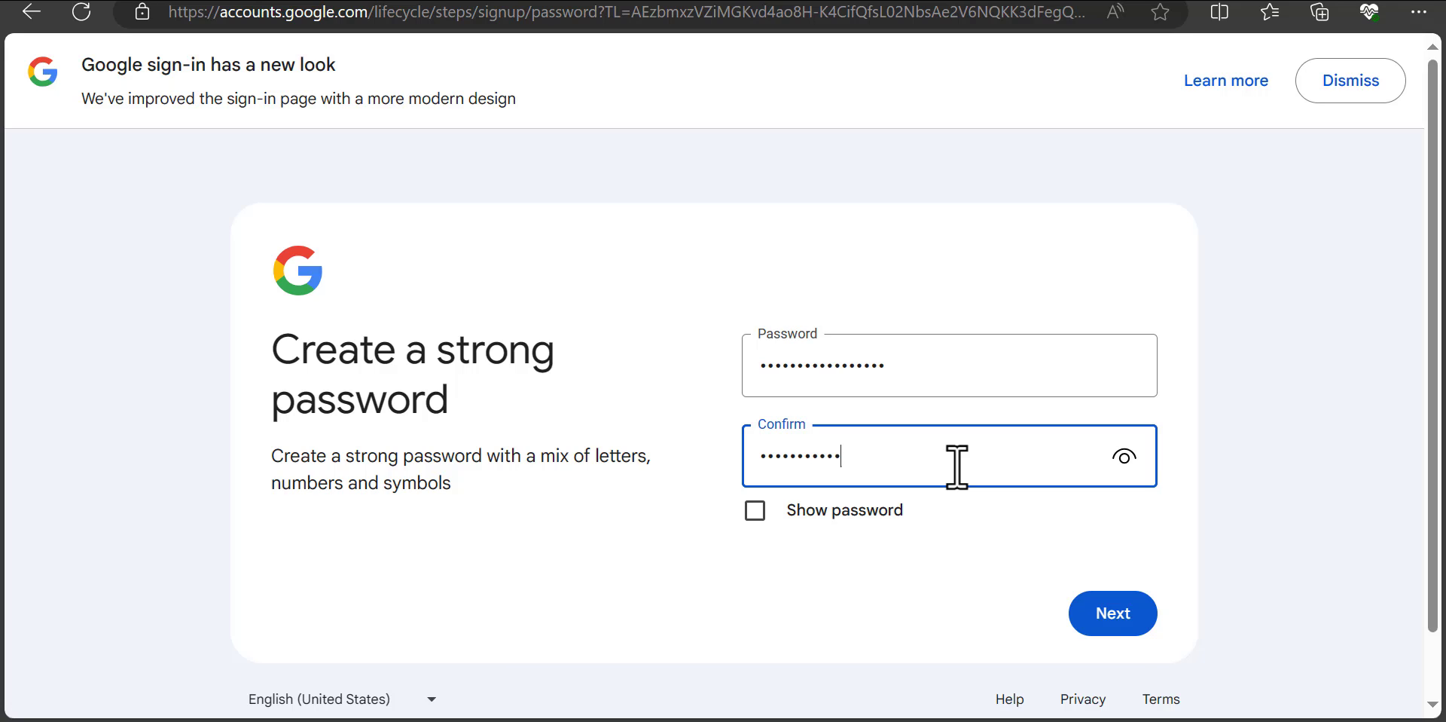
type("••••••")
left_click(1117, 612)
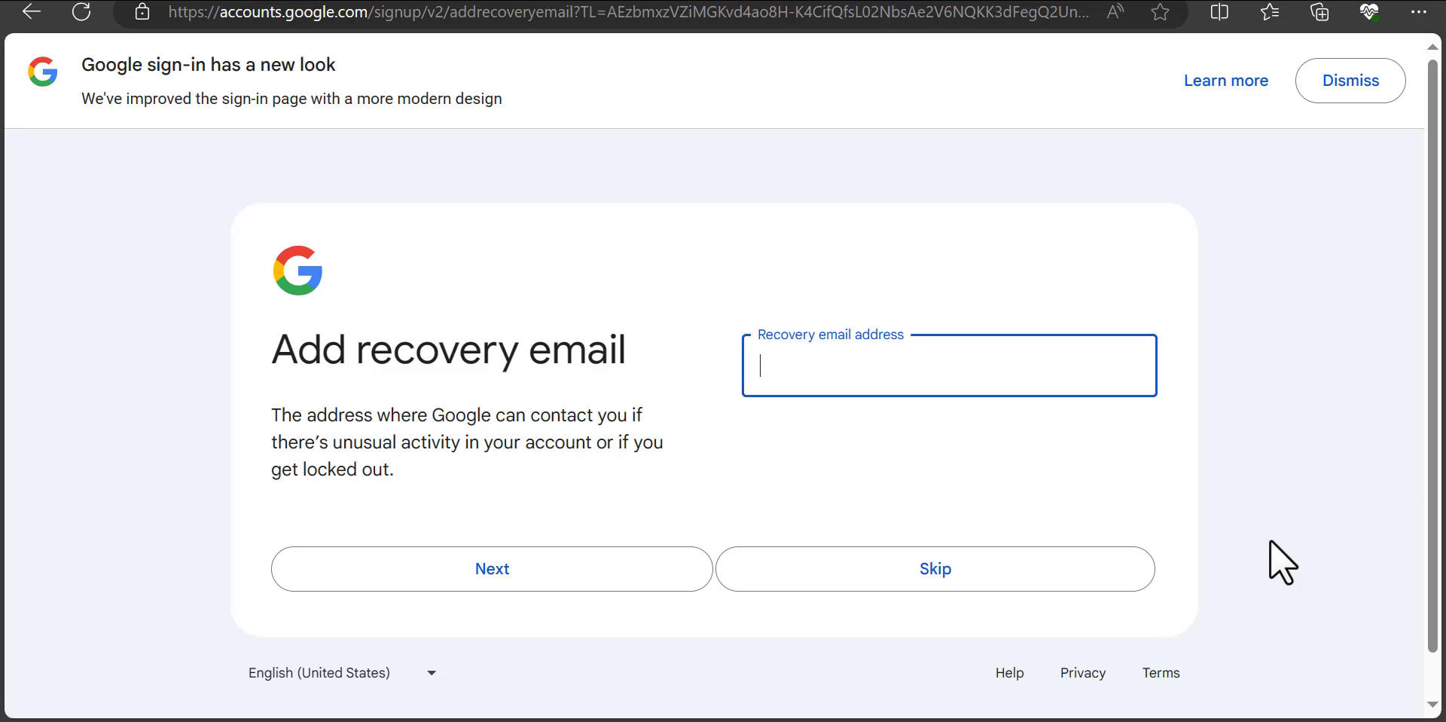
Step: Skip the recovery email, leaving its field empty, to reach the Review your account info page
scroll(1438, 499, "down", 1)
scroll(1439, 518, "down", 1)
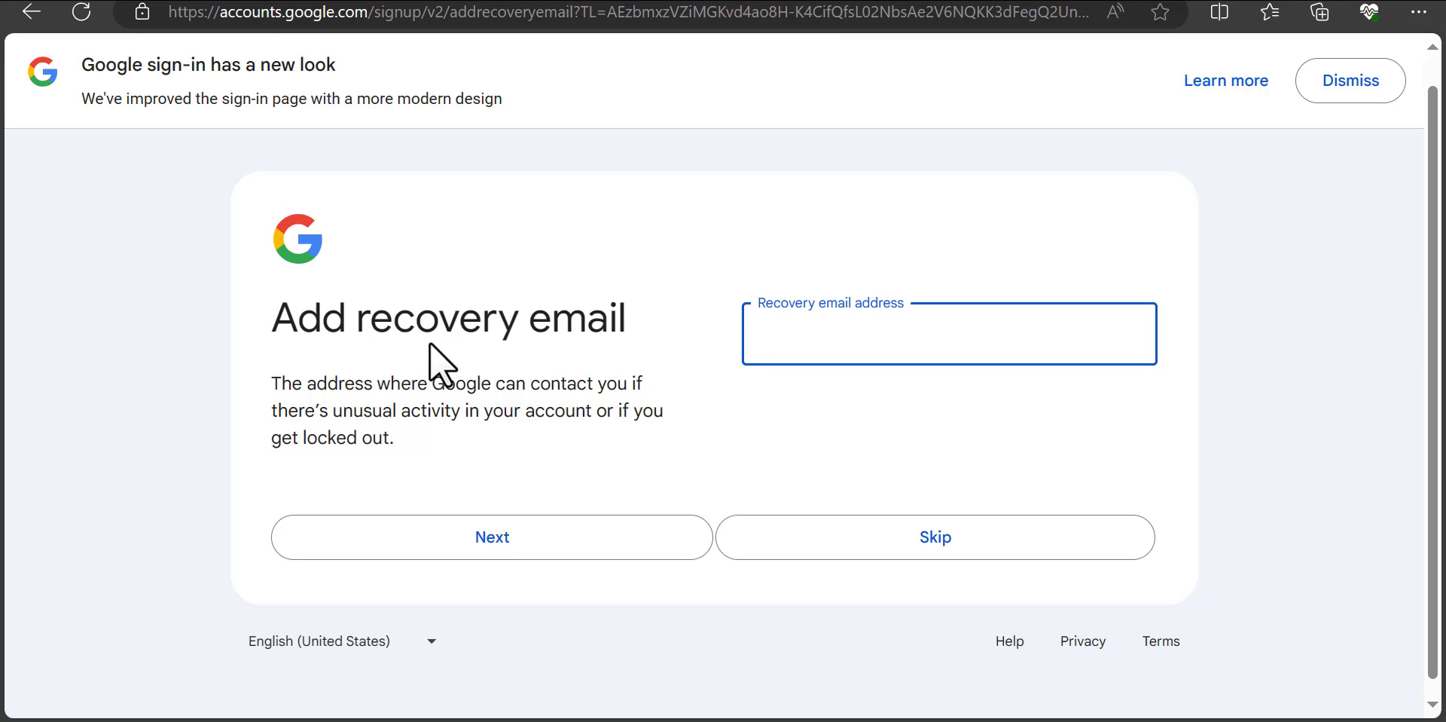
left_click(794, 422)
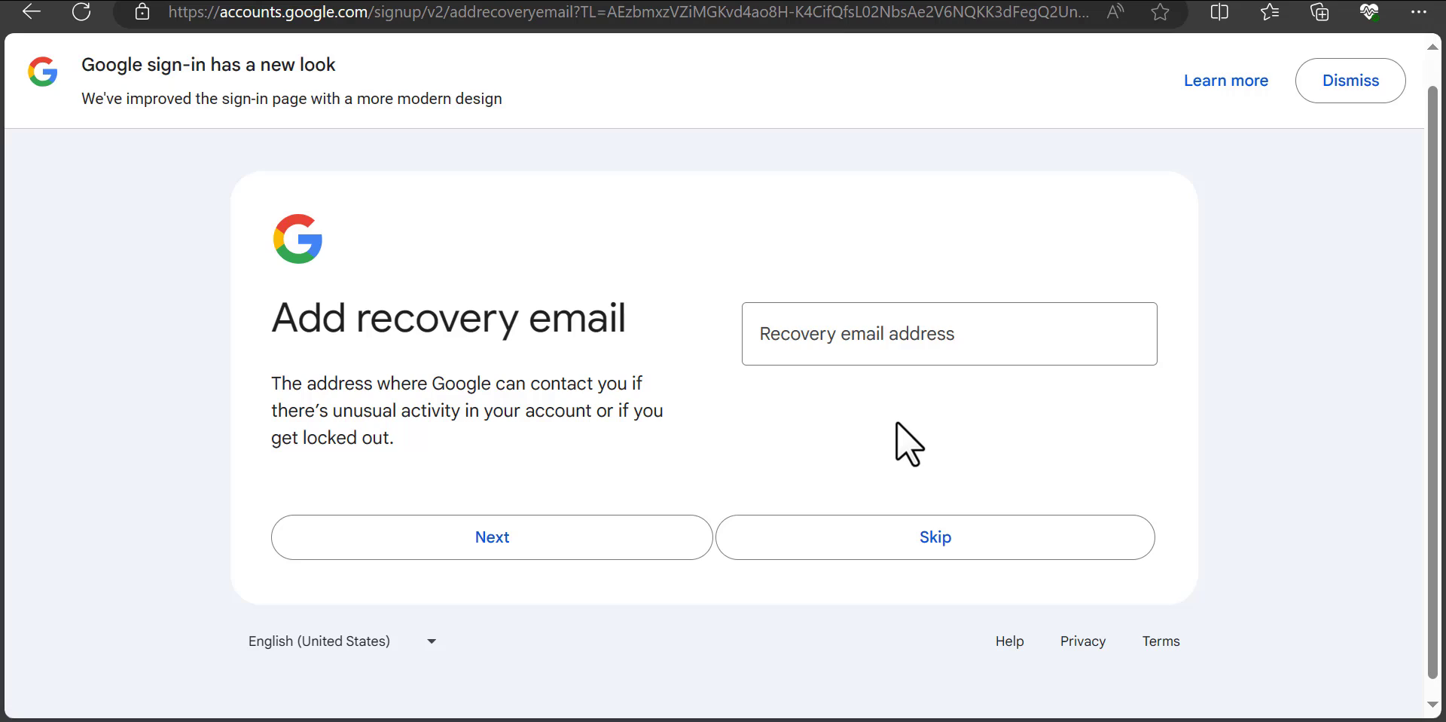
left_click(896, 334)
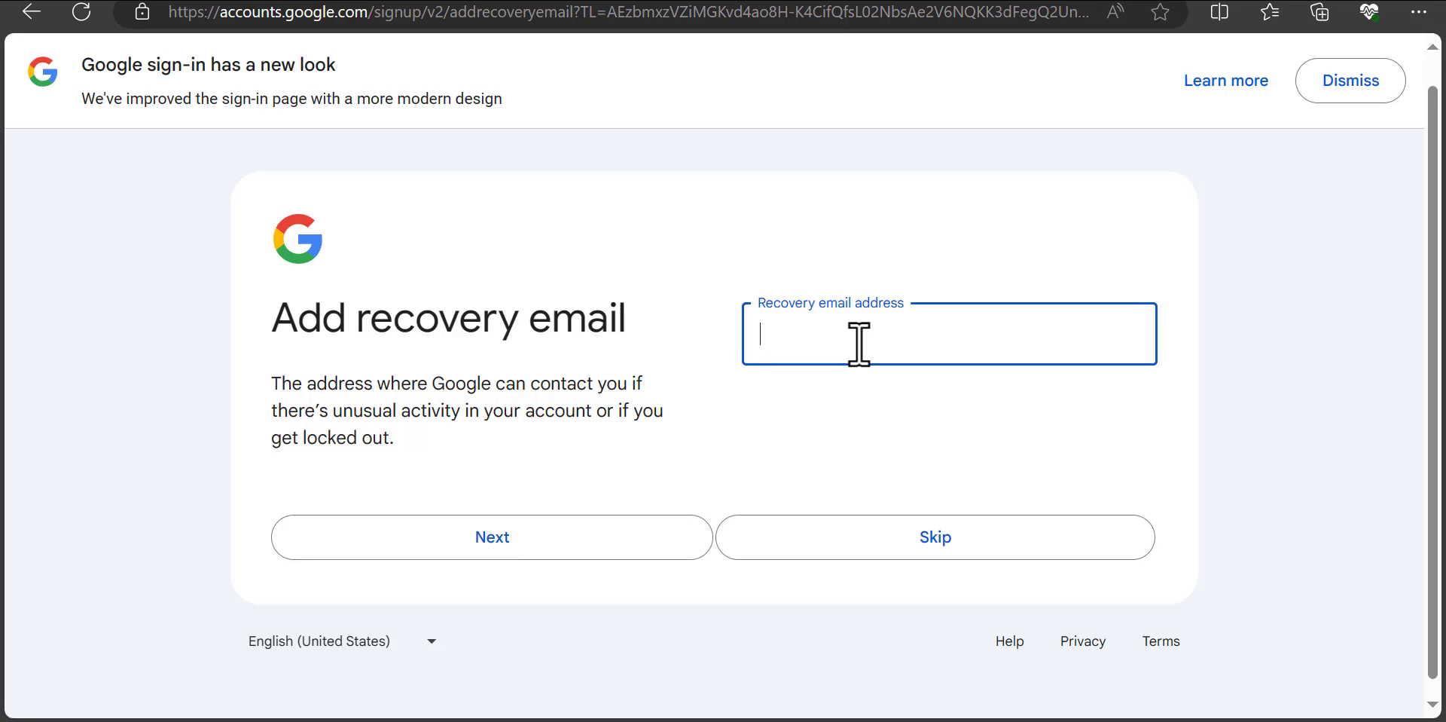
left_click(944, 549)
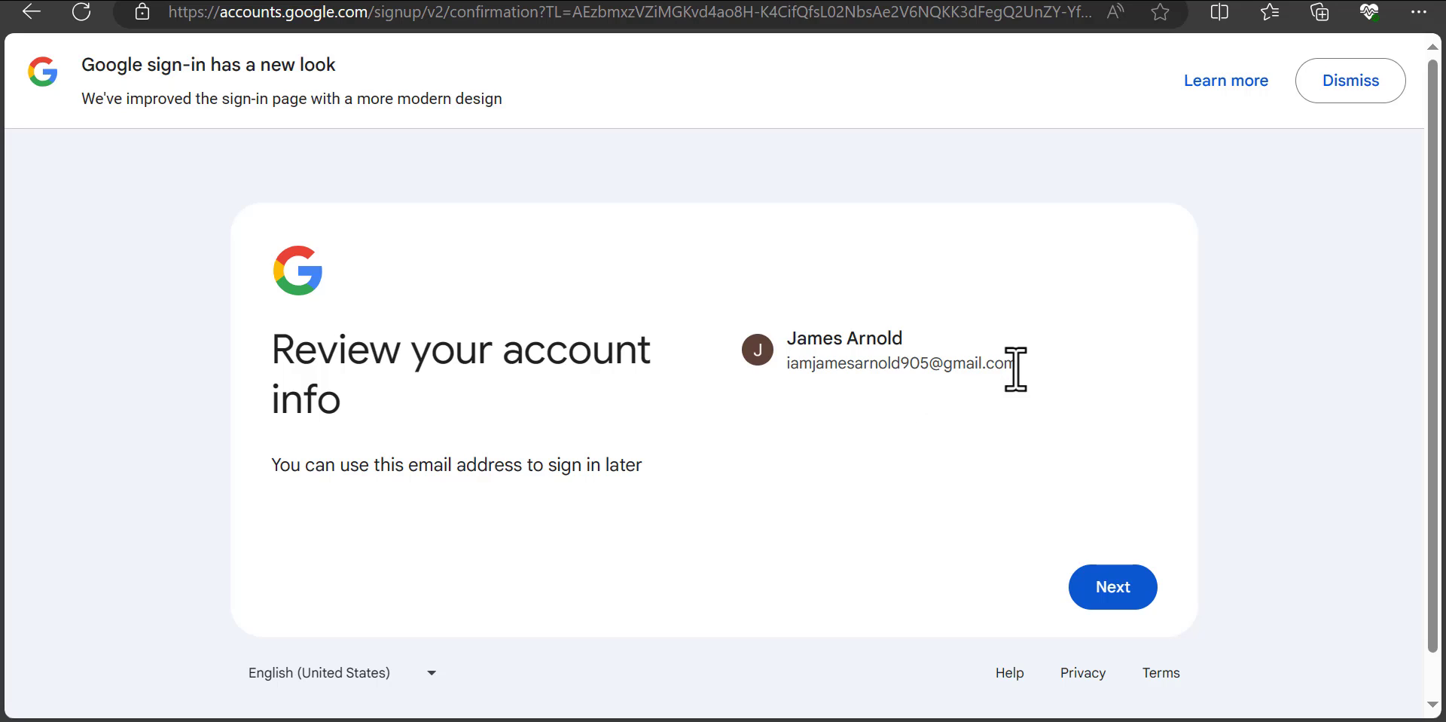
Step: Select the new Gmail address on the review page and copy it to the clipboard
left_click_drag(1013, 364, 781, 370)
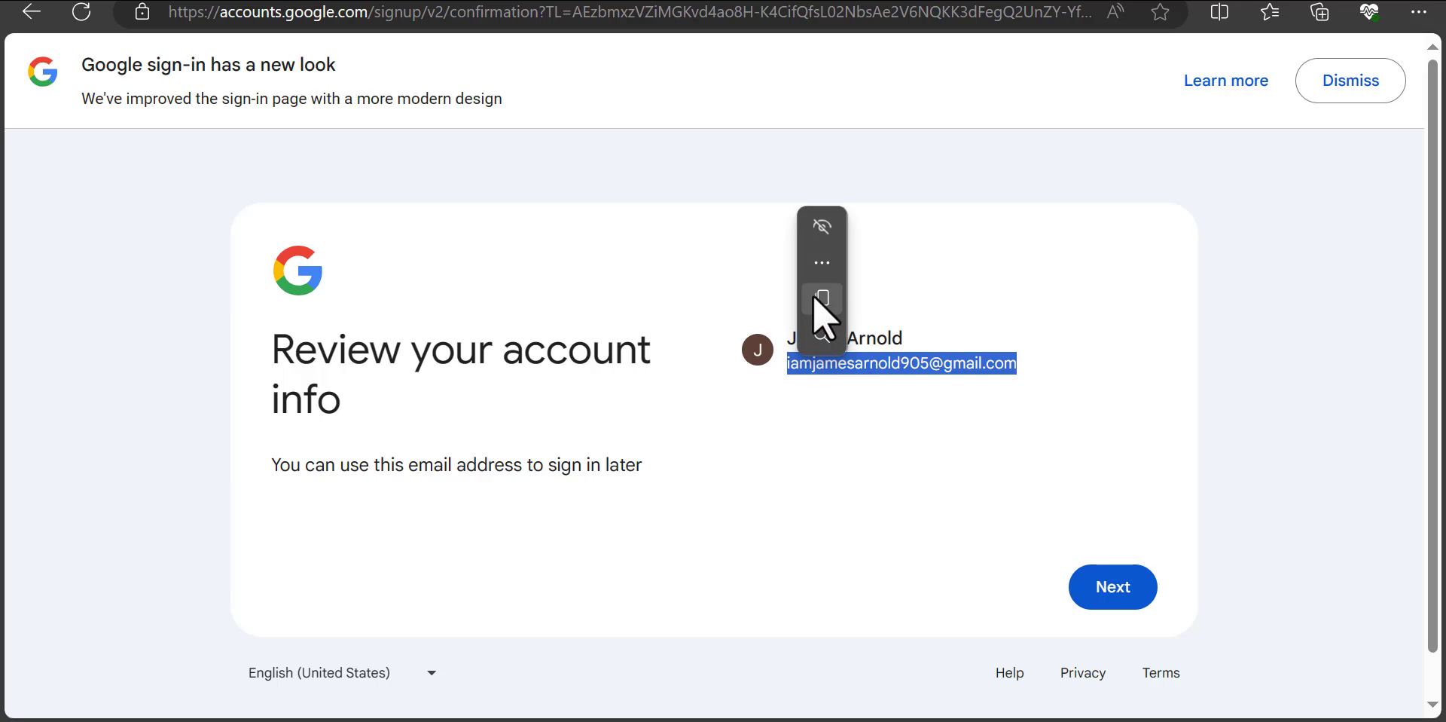
left_click(881, 290)
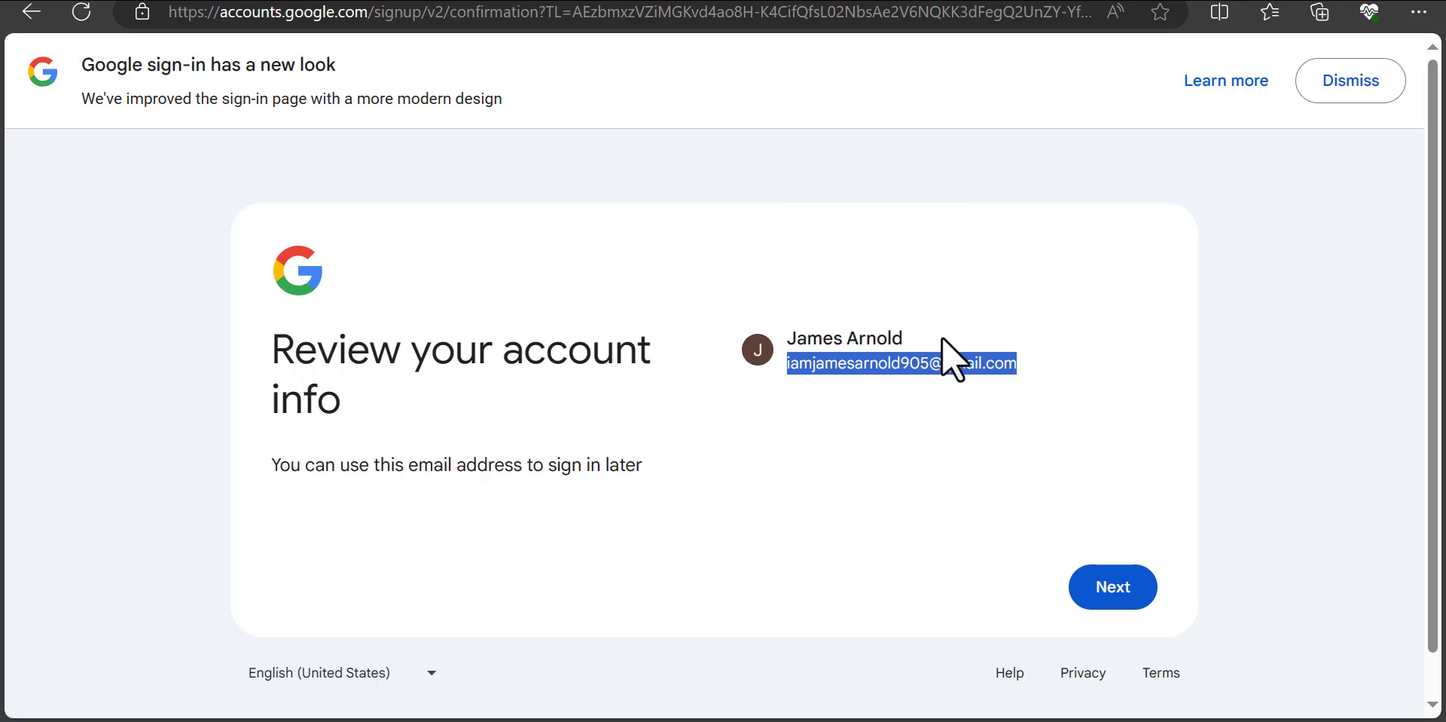
left_click(973, 394)
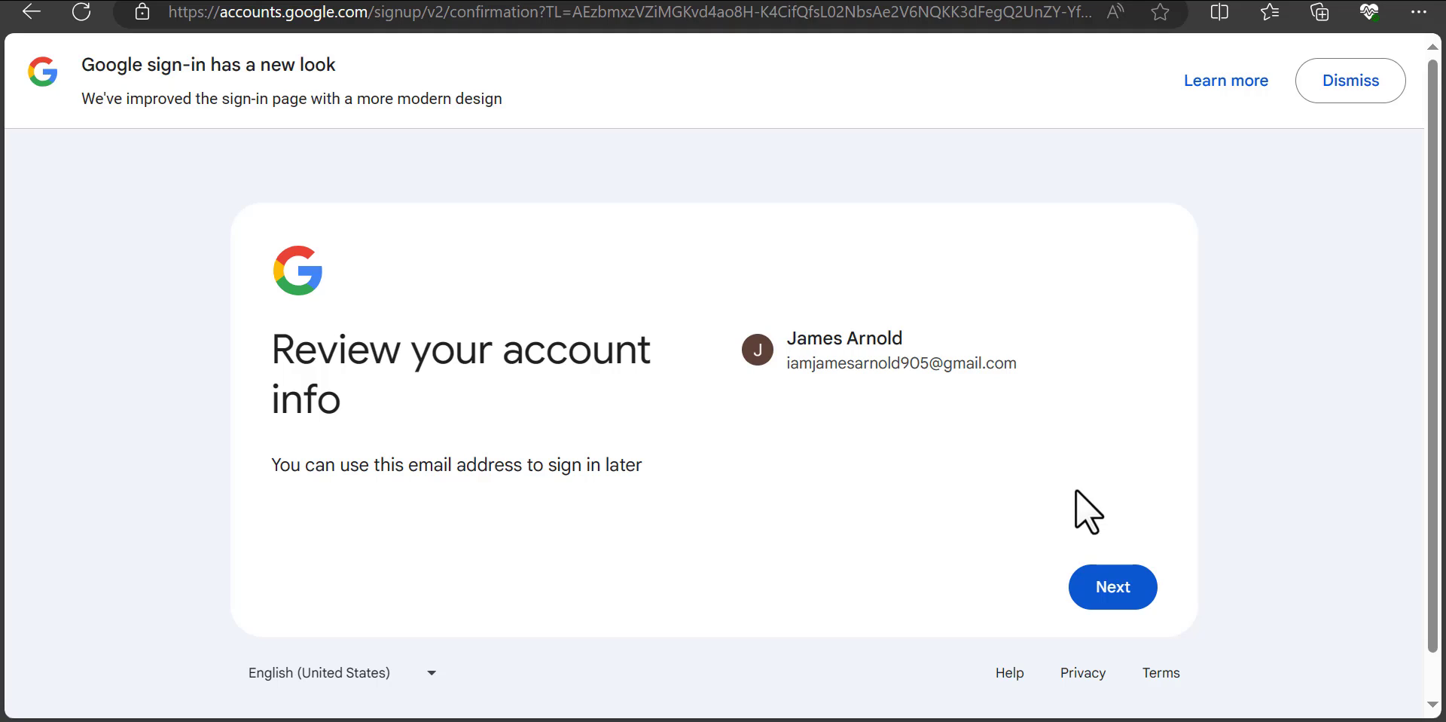
Step: Confirm the account info and expand the personalization options on Privacy and Terms
left_click(1112, 592)
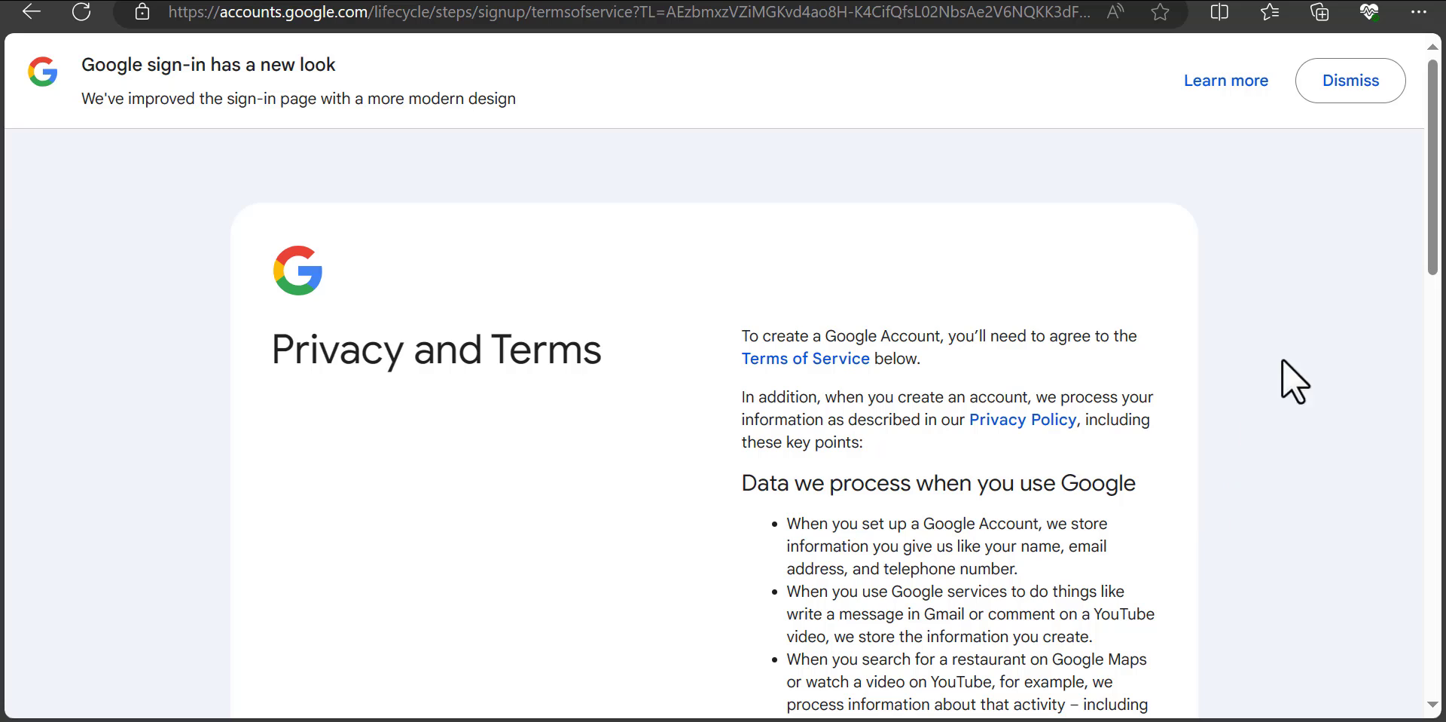
left_click_drag(1431, 252, 1431, 663)
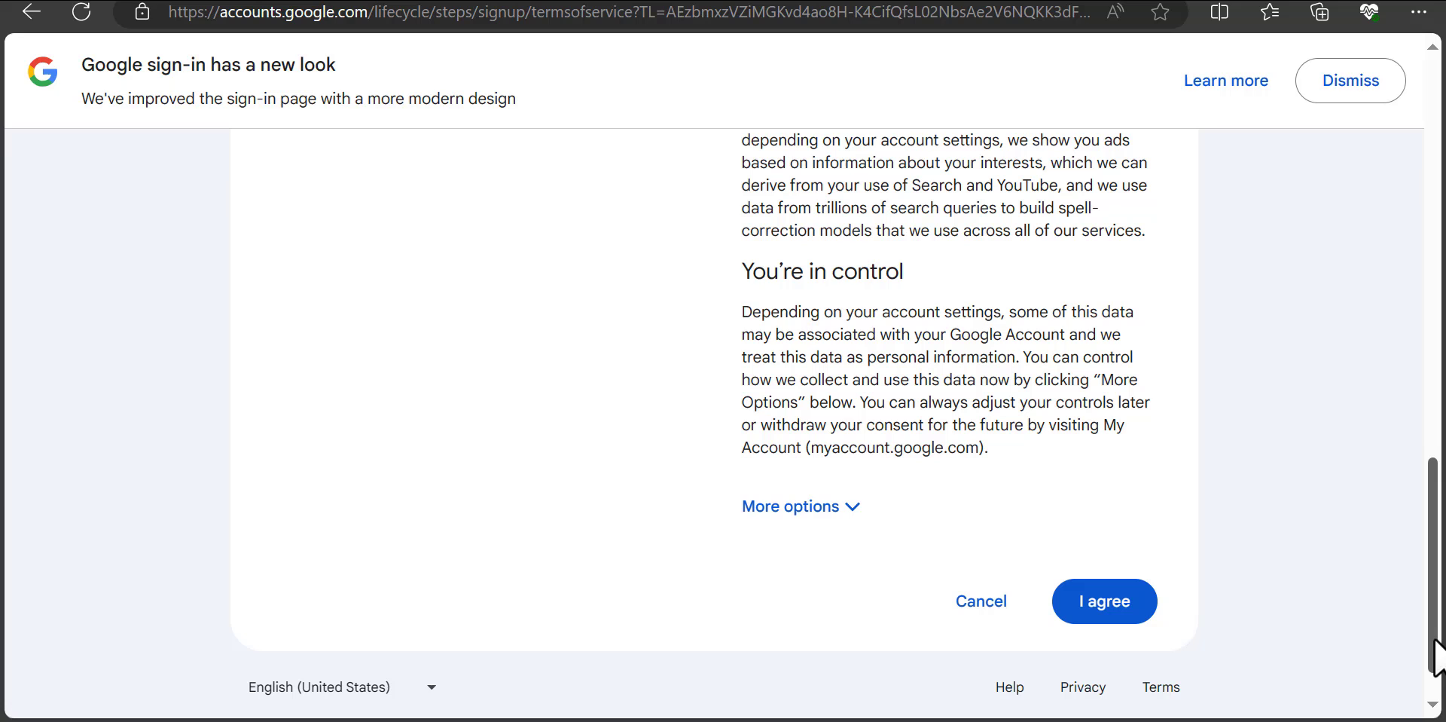
left_click(854, 508)
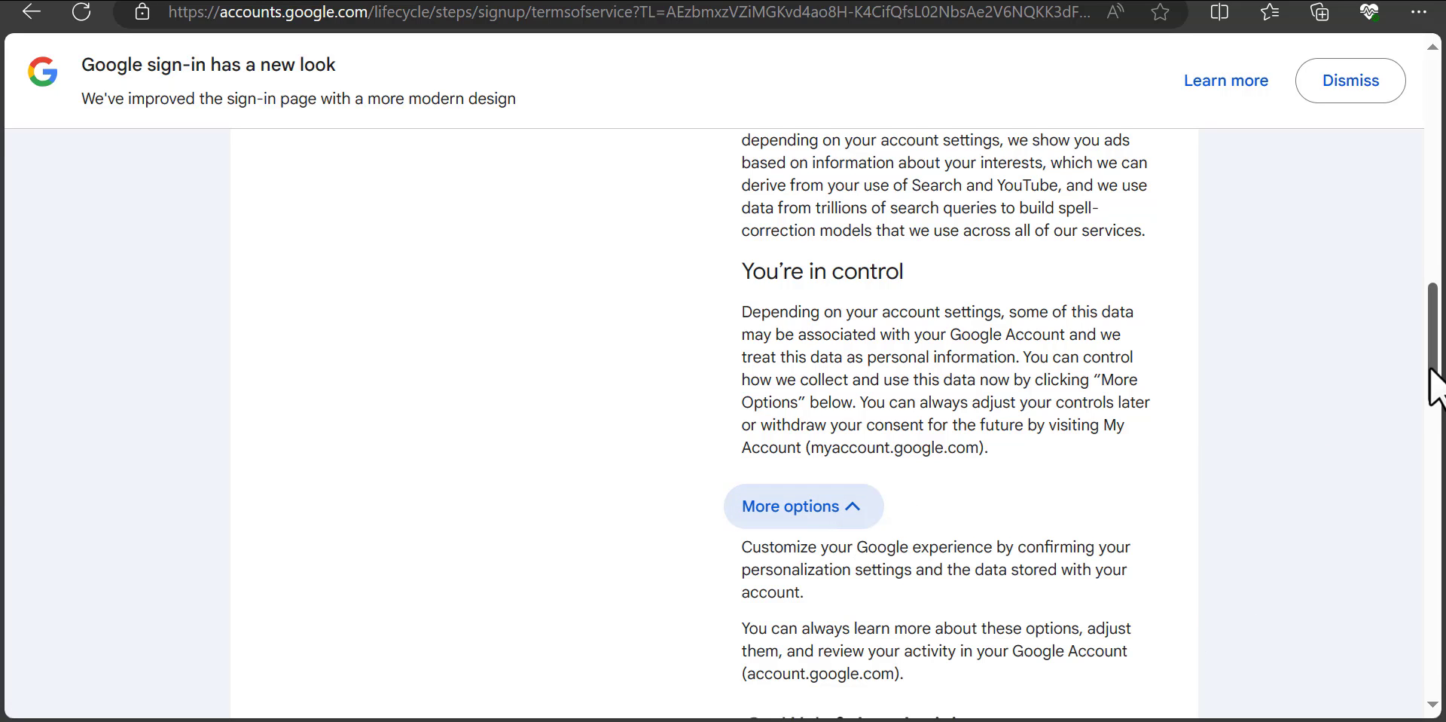
Step: Opt in to occasional reminders about these settings while reading through the terms
left_click_drag(1435, 368, 1433, 515)
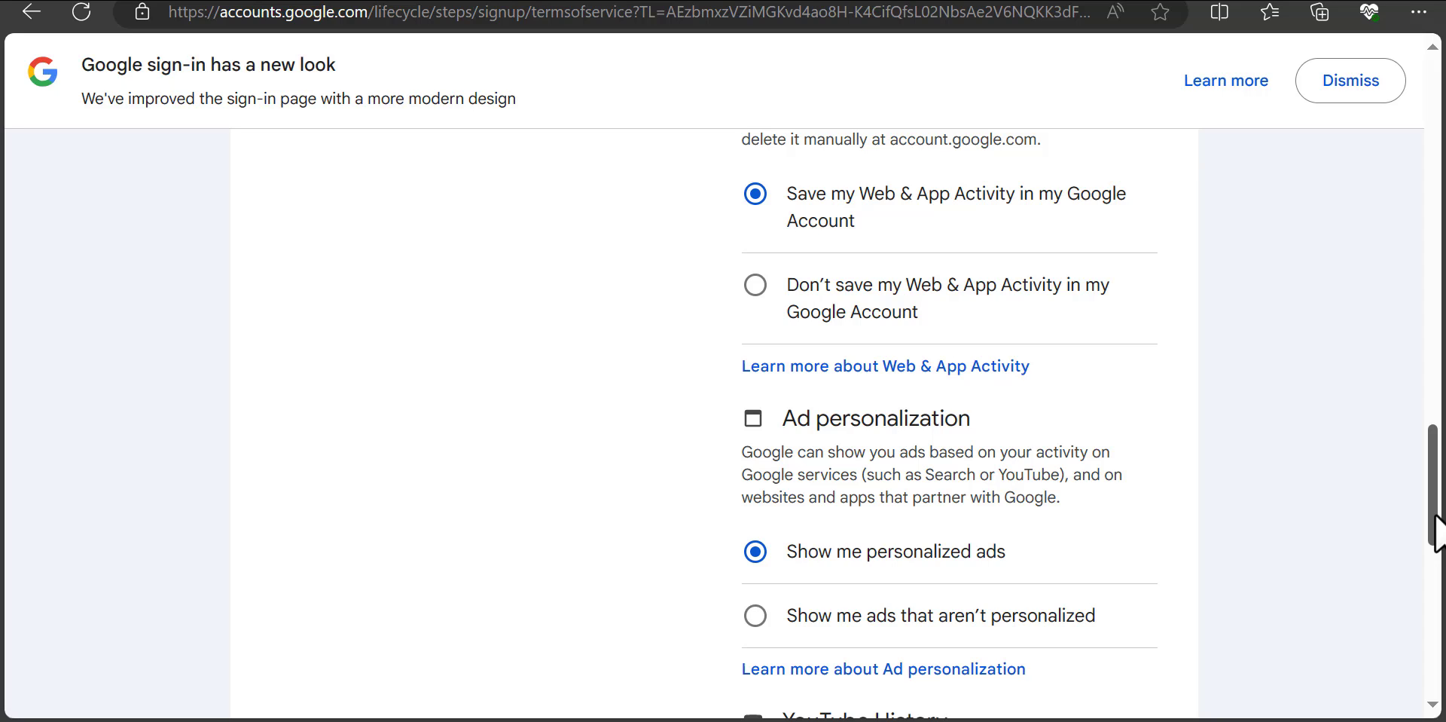
left_click_drag(1434, 515, 1434, 651)
left_click(754, 480)
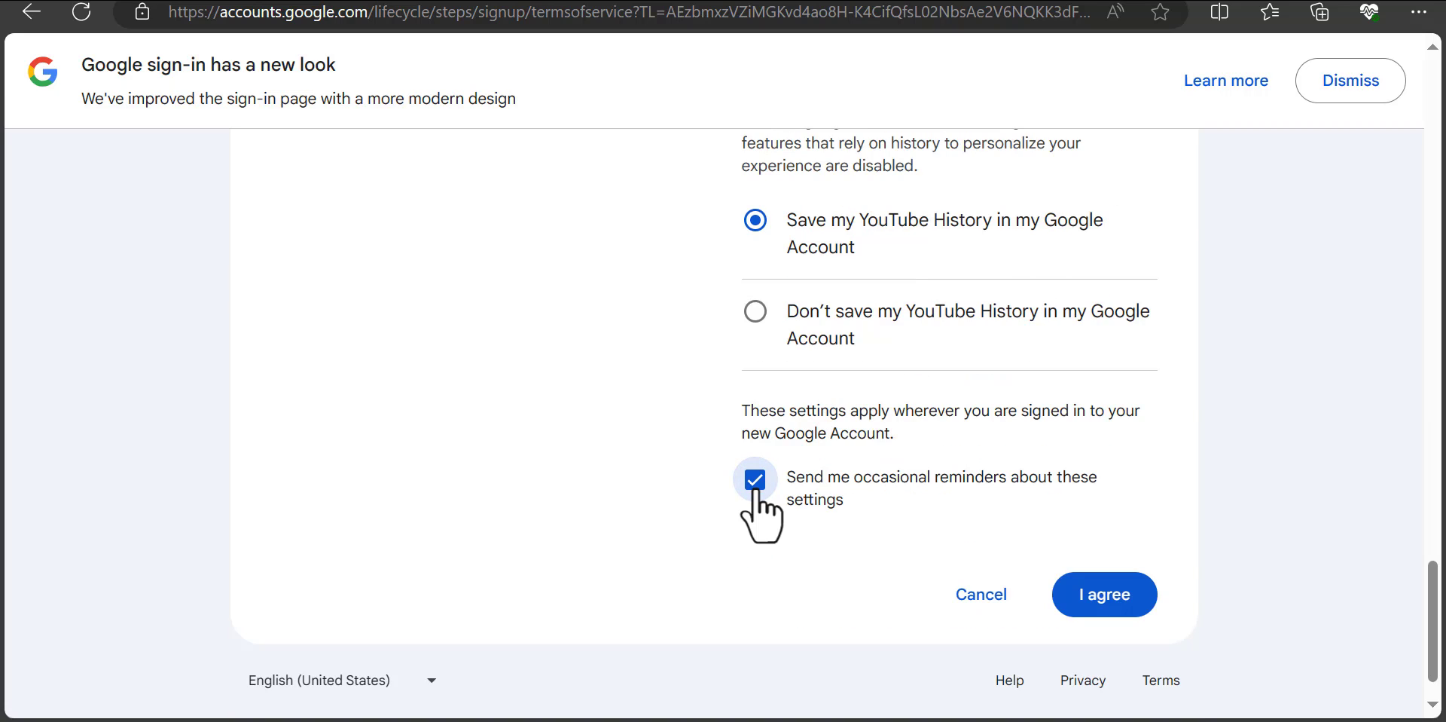
left_click_drag(788, 501, 838, 504)
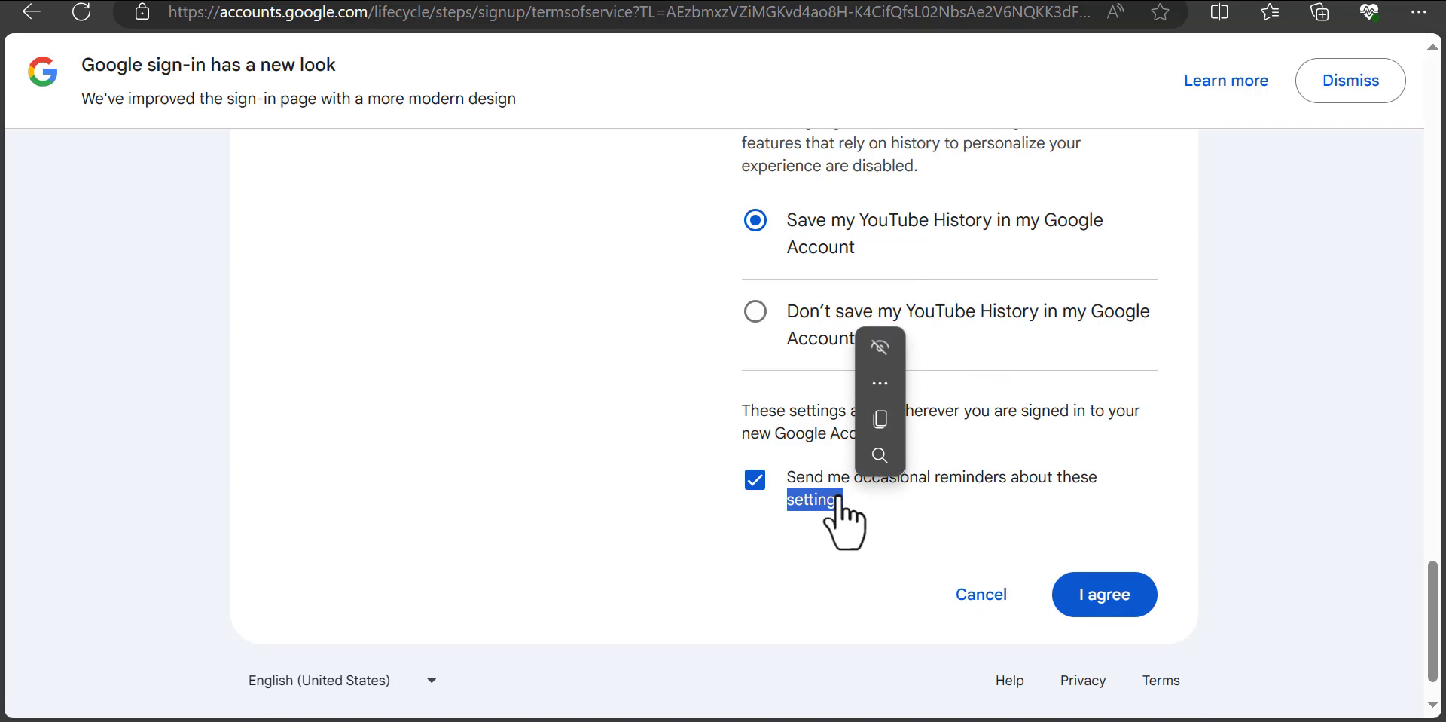
left_click(879, 520)
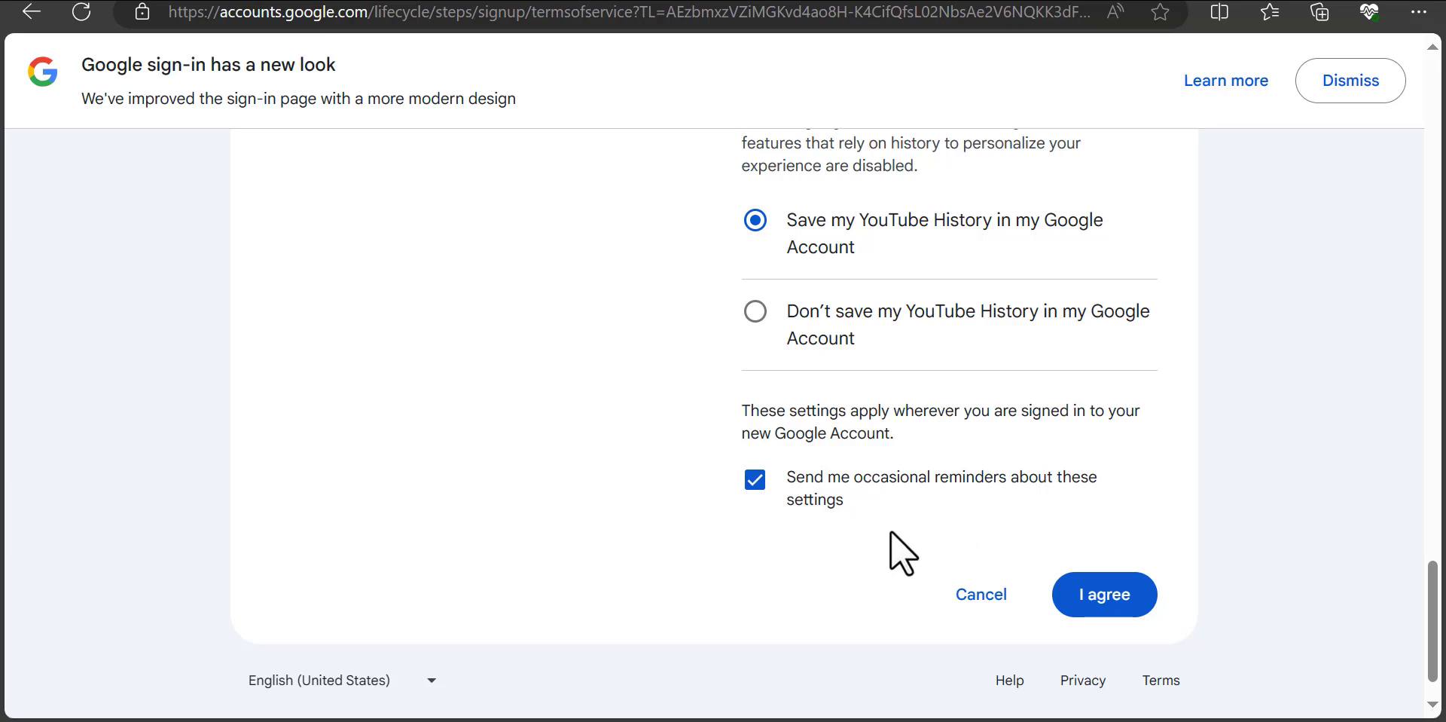
left_click_drag(1432, 625, 1430, 647)
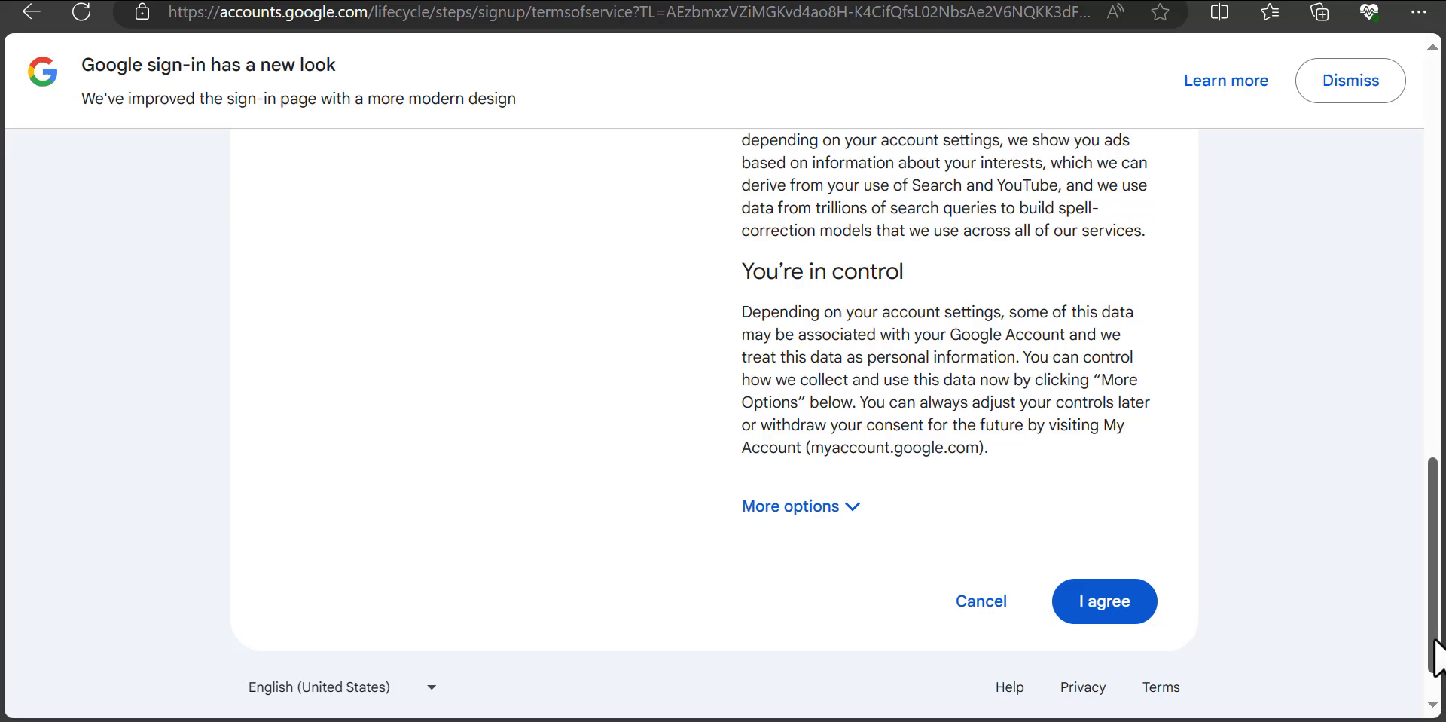
Step: Review More options' activity and ad settings at their defaults, then accept the terms with I agree
left_click(851, 506)
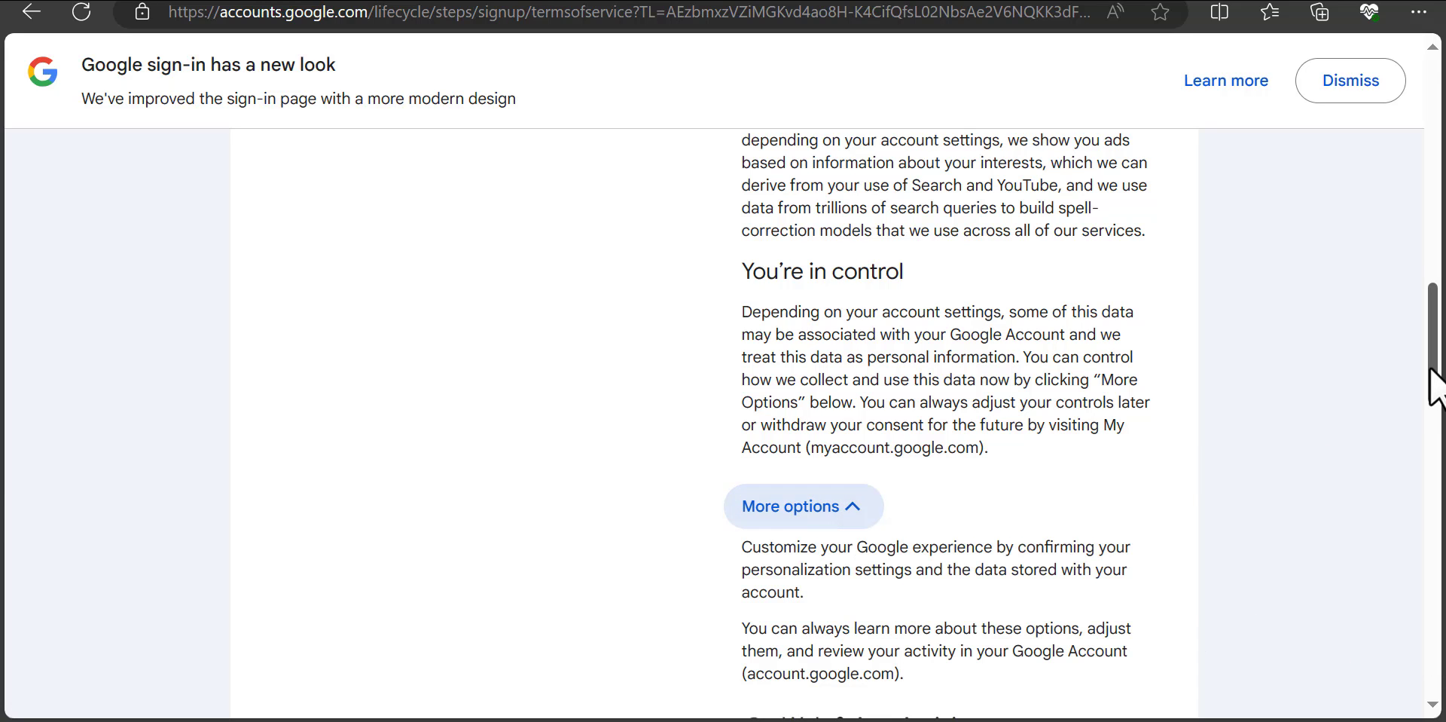
left_click_drag(1436, 380, 1434, 516)
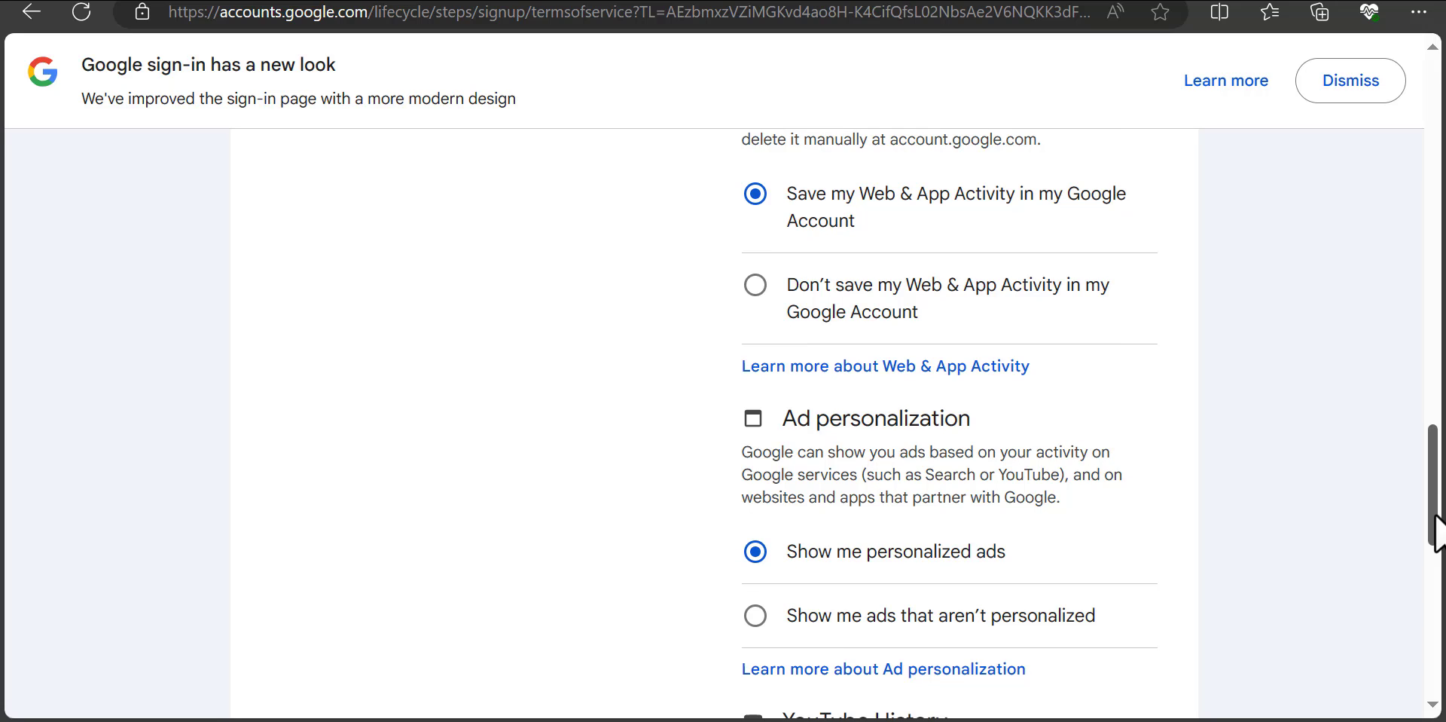
scroll(1125, 633, "down", 10)
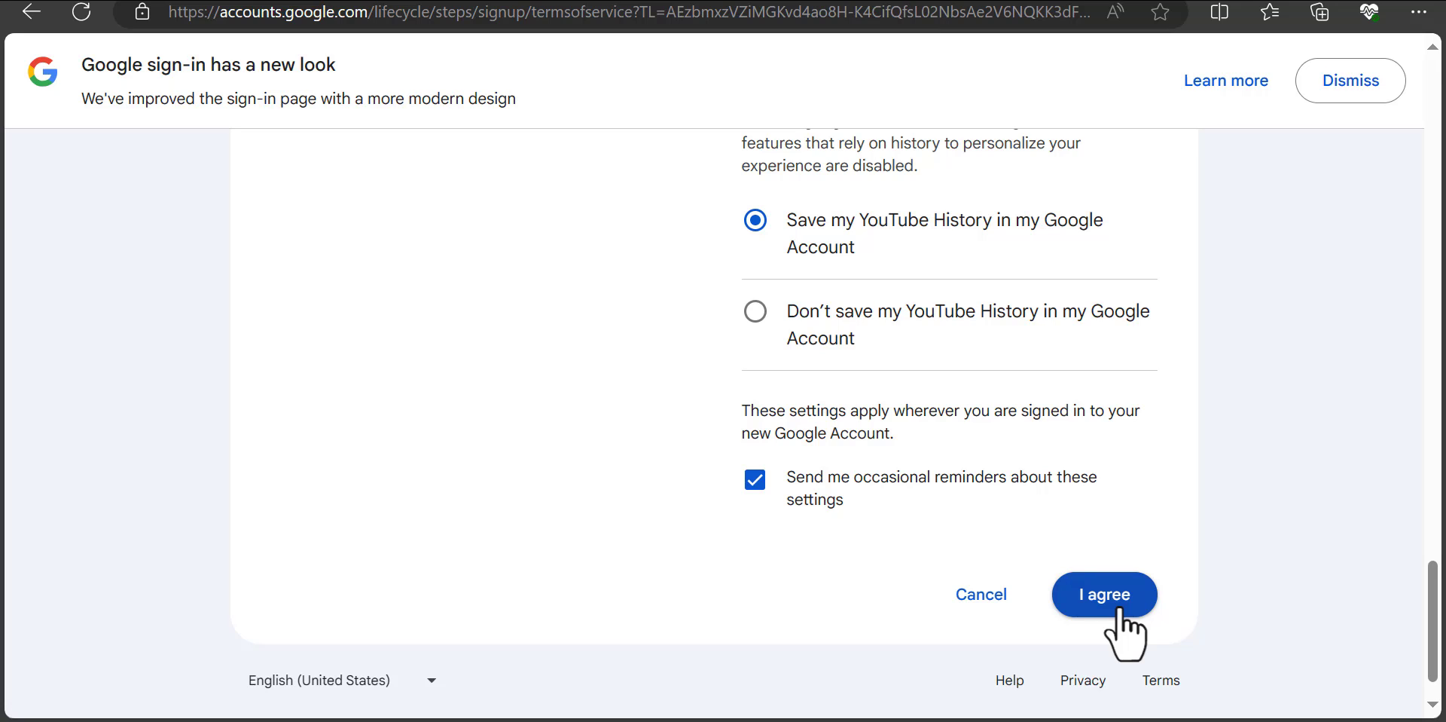
left_click(1124, 632)
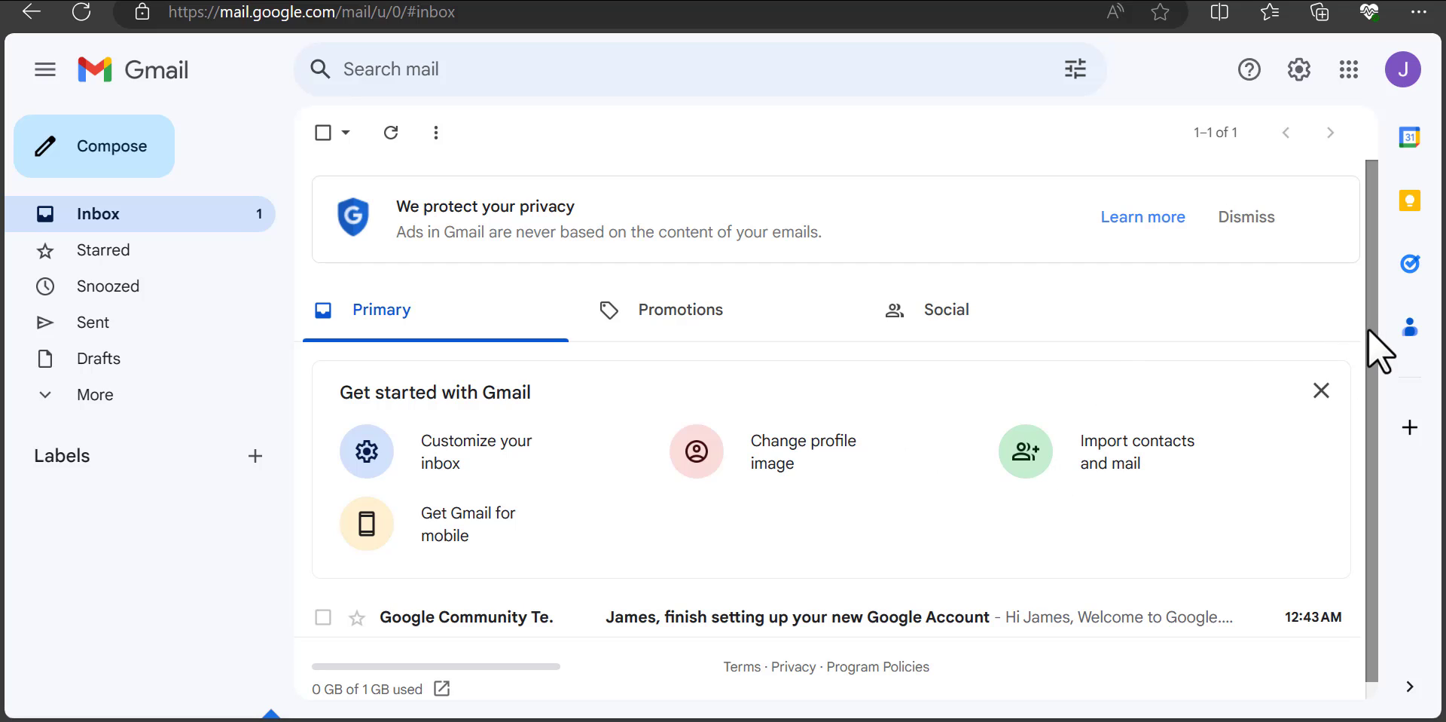
Step: Scroll the new inbox showing the Google Community Team welcome email
scroll(1368, 328, "down", 1)
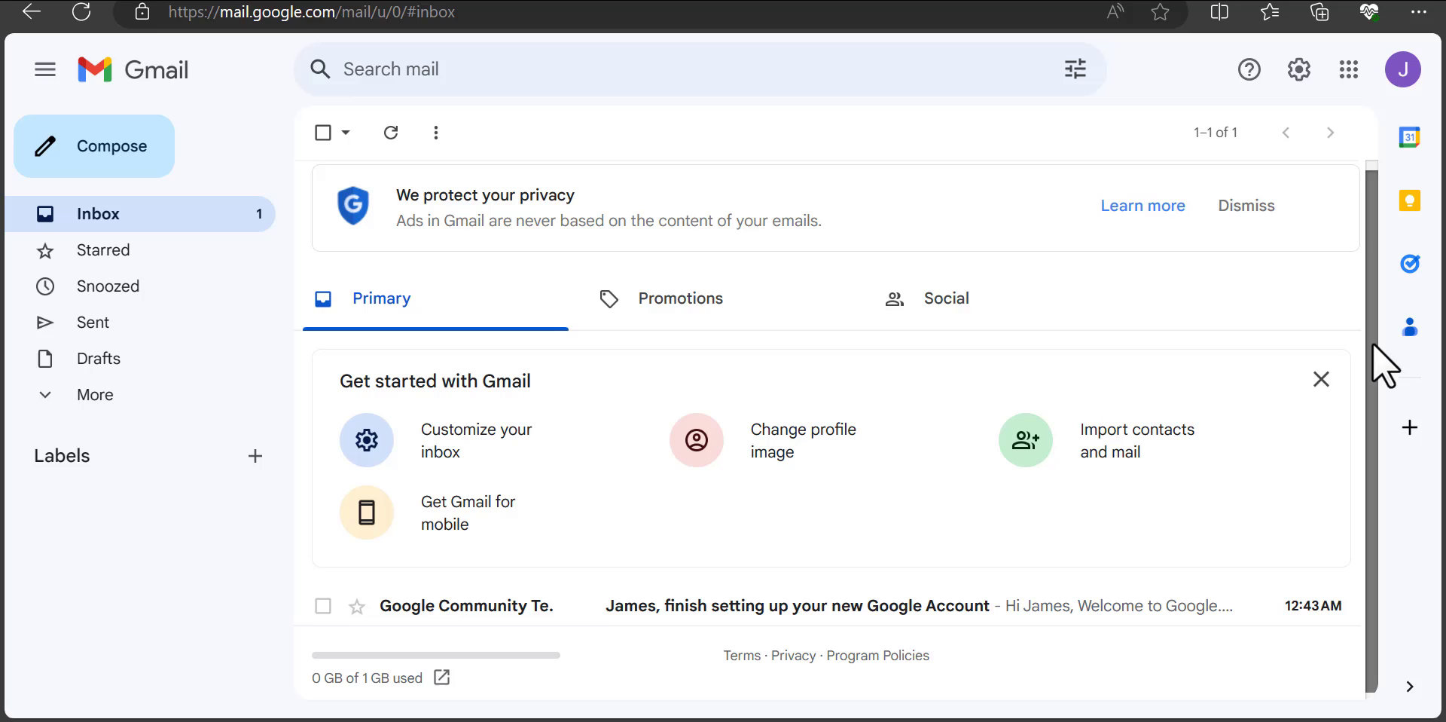
Step: Compose an email to the recipient's address, subject 'Hi There!', with a greeting and 'And we're subscribing right now!'
left_click(88, 150)
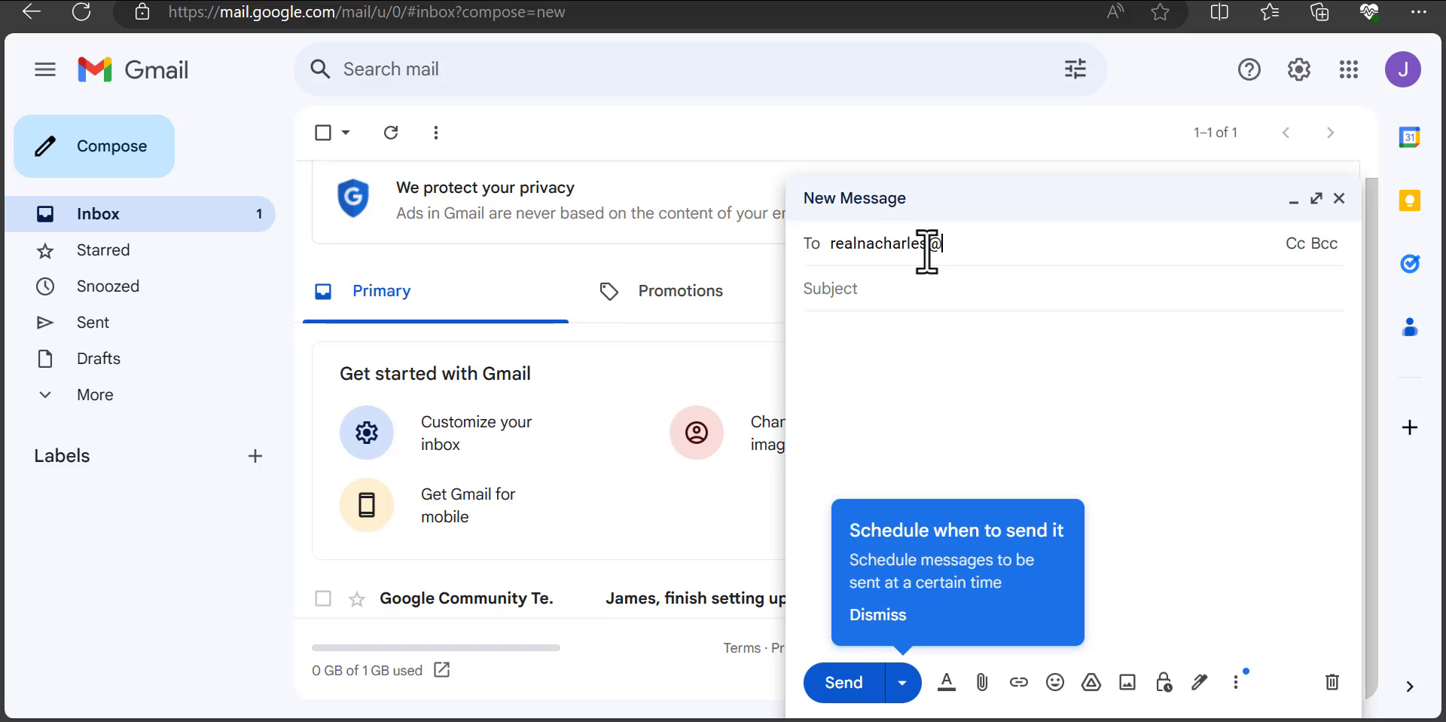
left_click(894, 290)
type("Hi There!")
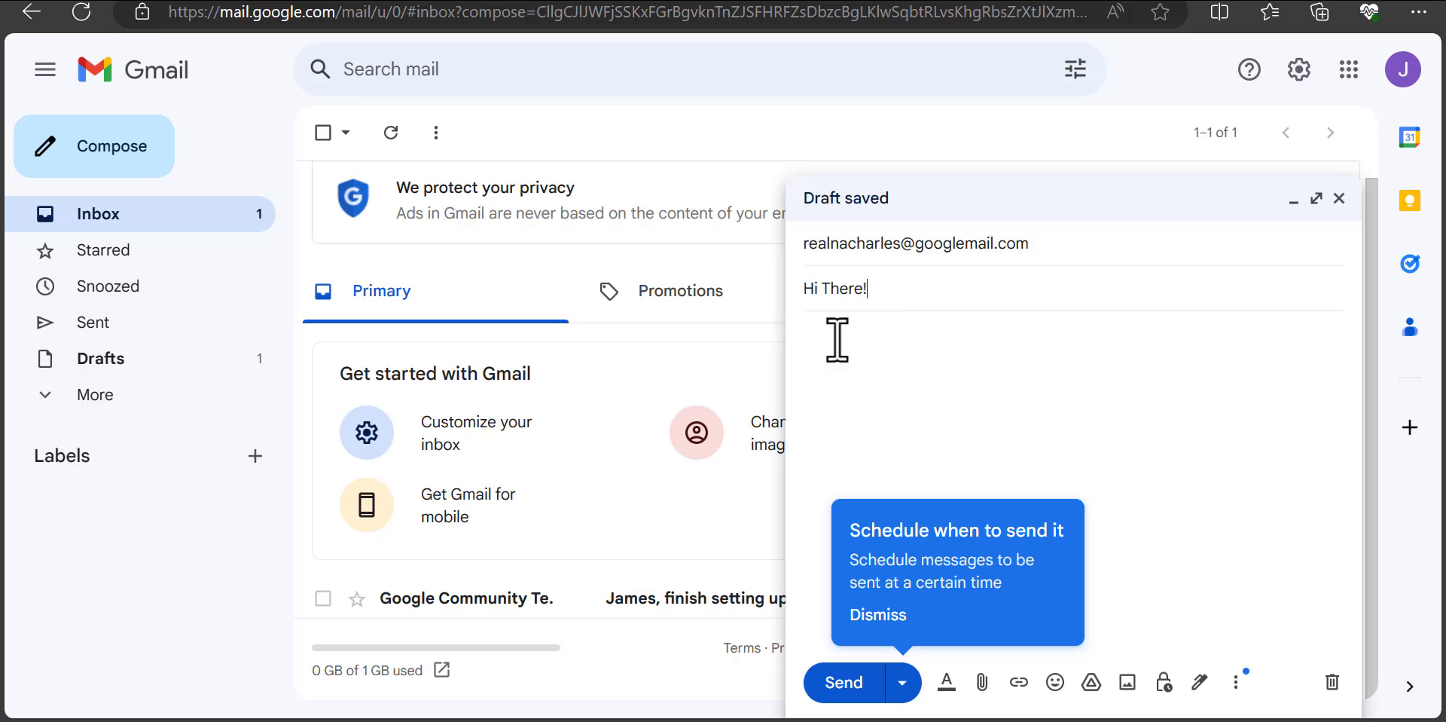
left_click(832, 353)
type("Hello Charles, We Love")
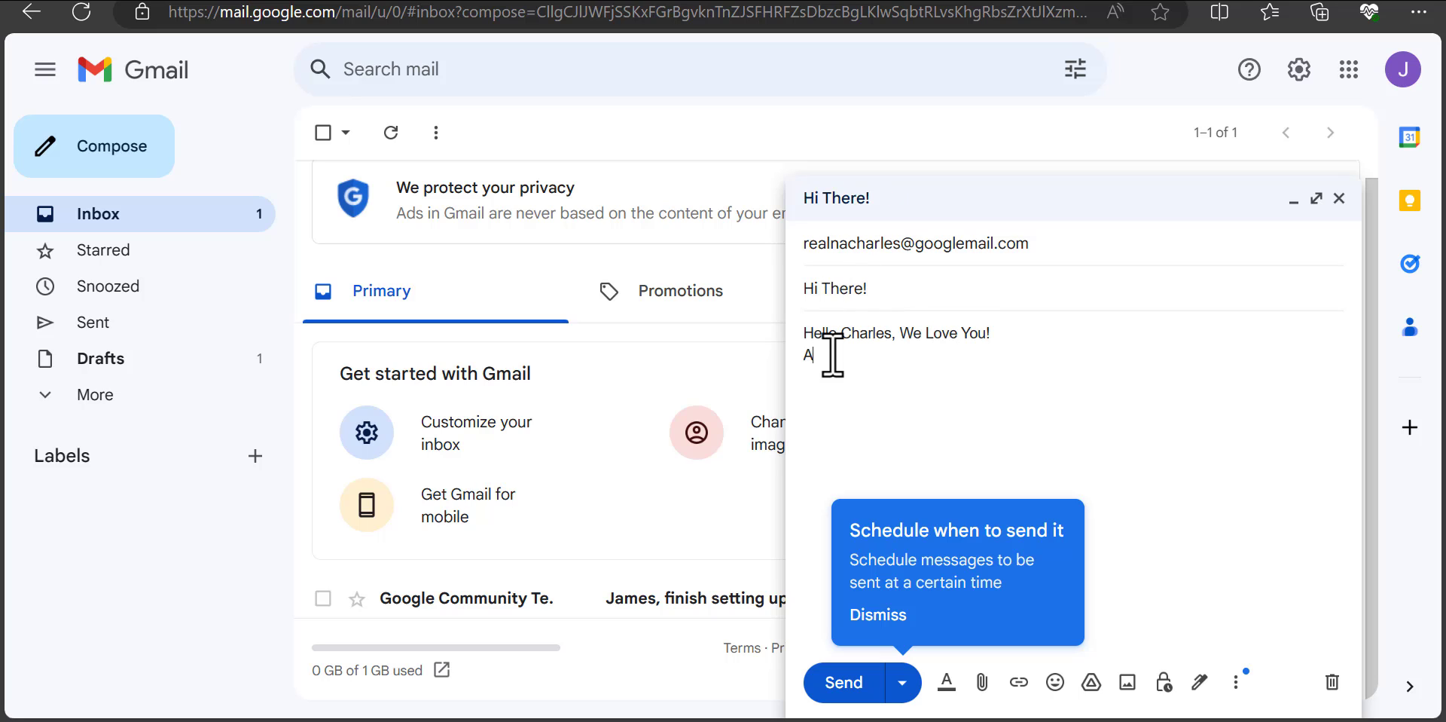
type(" You!")
key("Return")
type("And we're subscribing right now!")
Step: Add two heart emojis, send the email, check Sent, and open the recipient's Gmail in Chrome
key("Return")
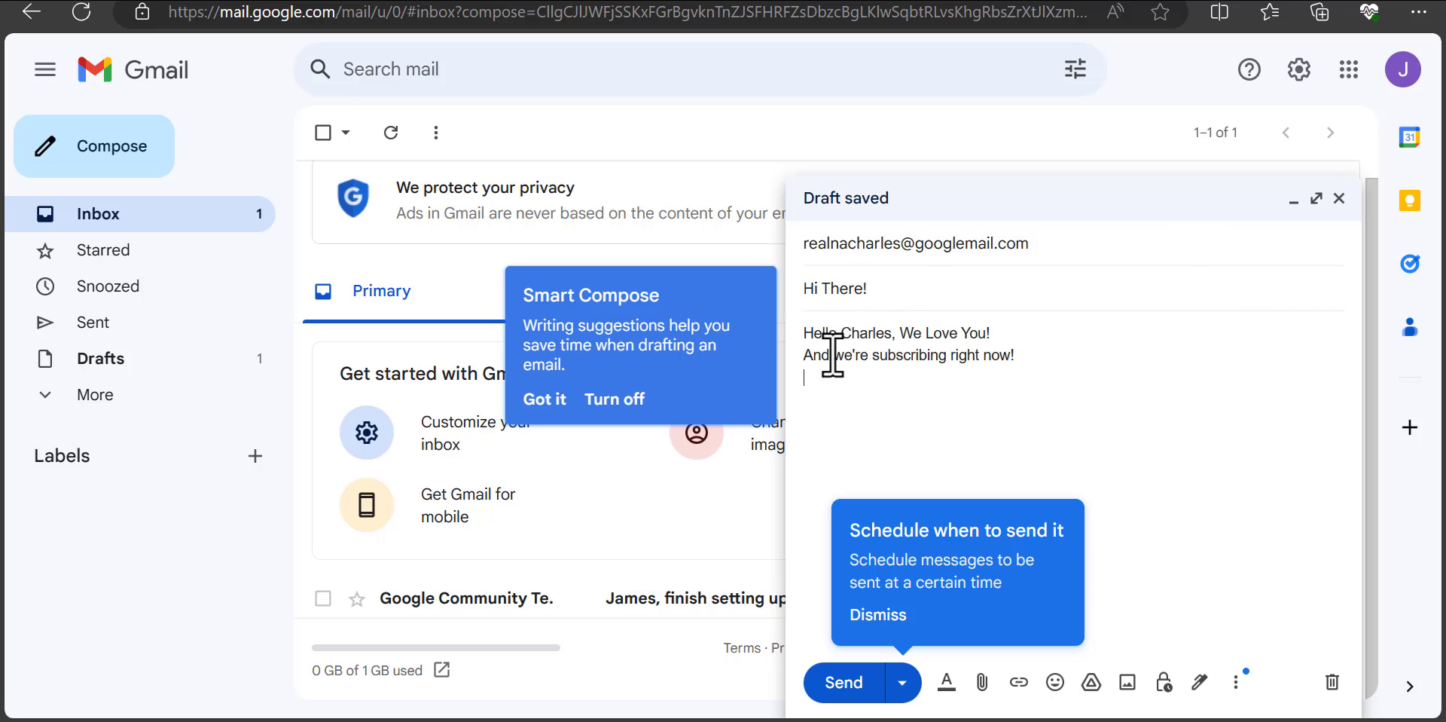
key("super+period")
left_click(836, 332)
left_click(1017, 333)
left_click(1017, 332)
left_click(1017, 332)
key("Escape")
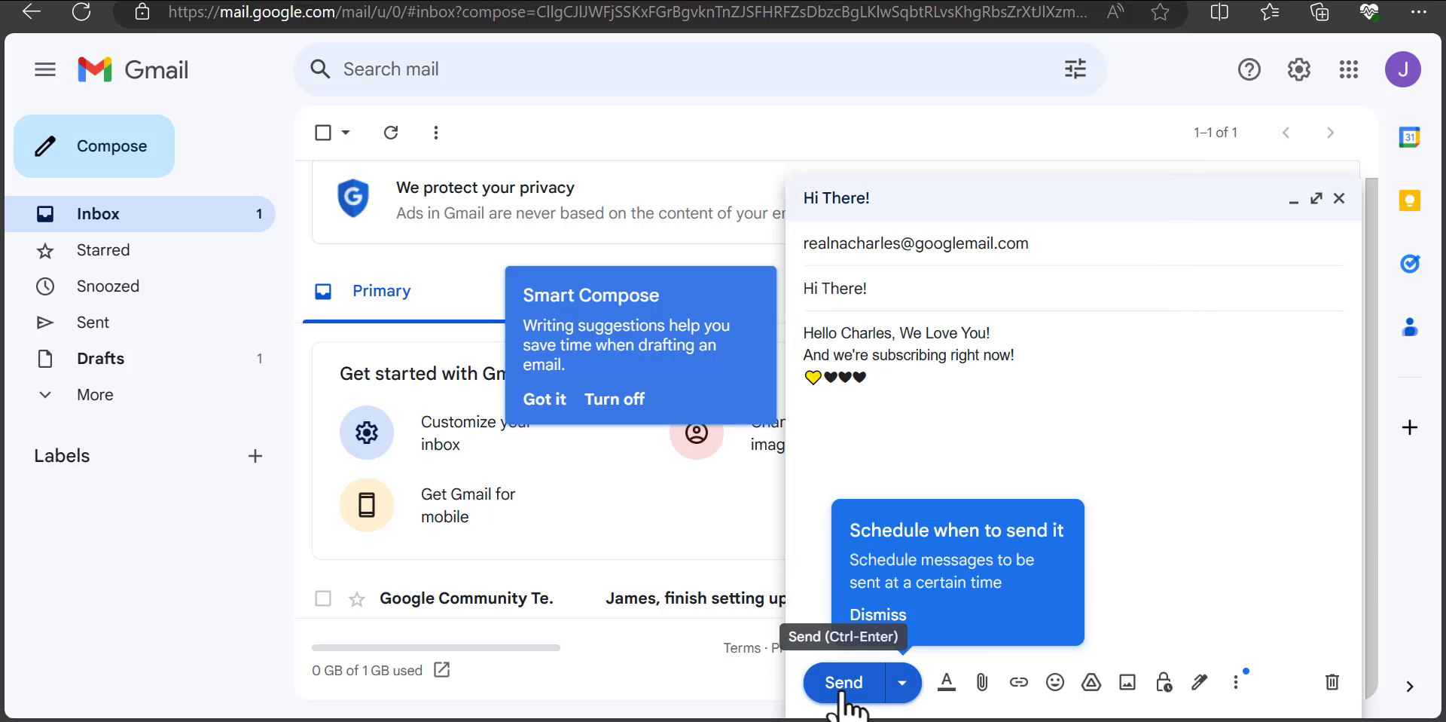
left_click(843, 687)
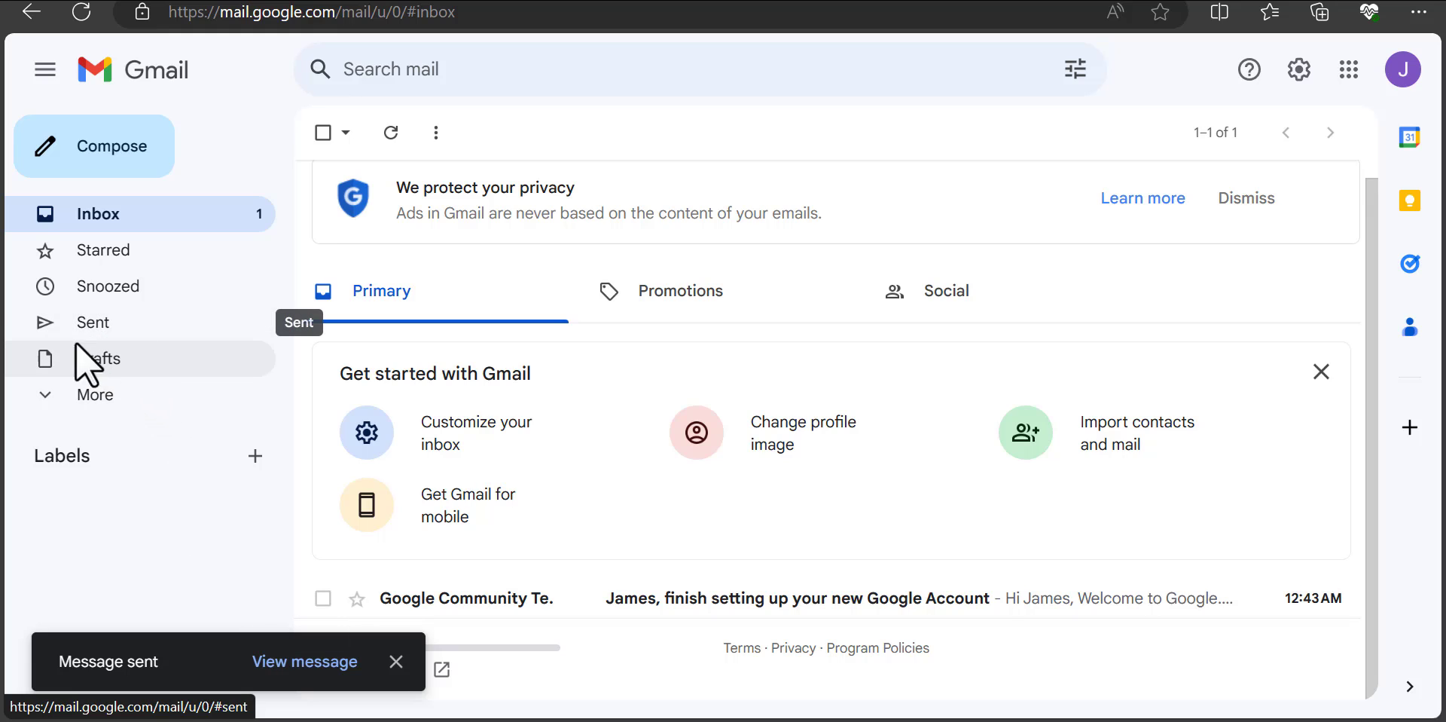
left_click(88, 339)
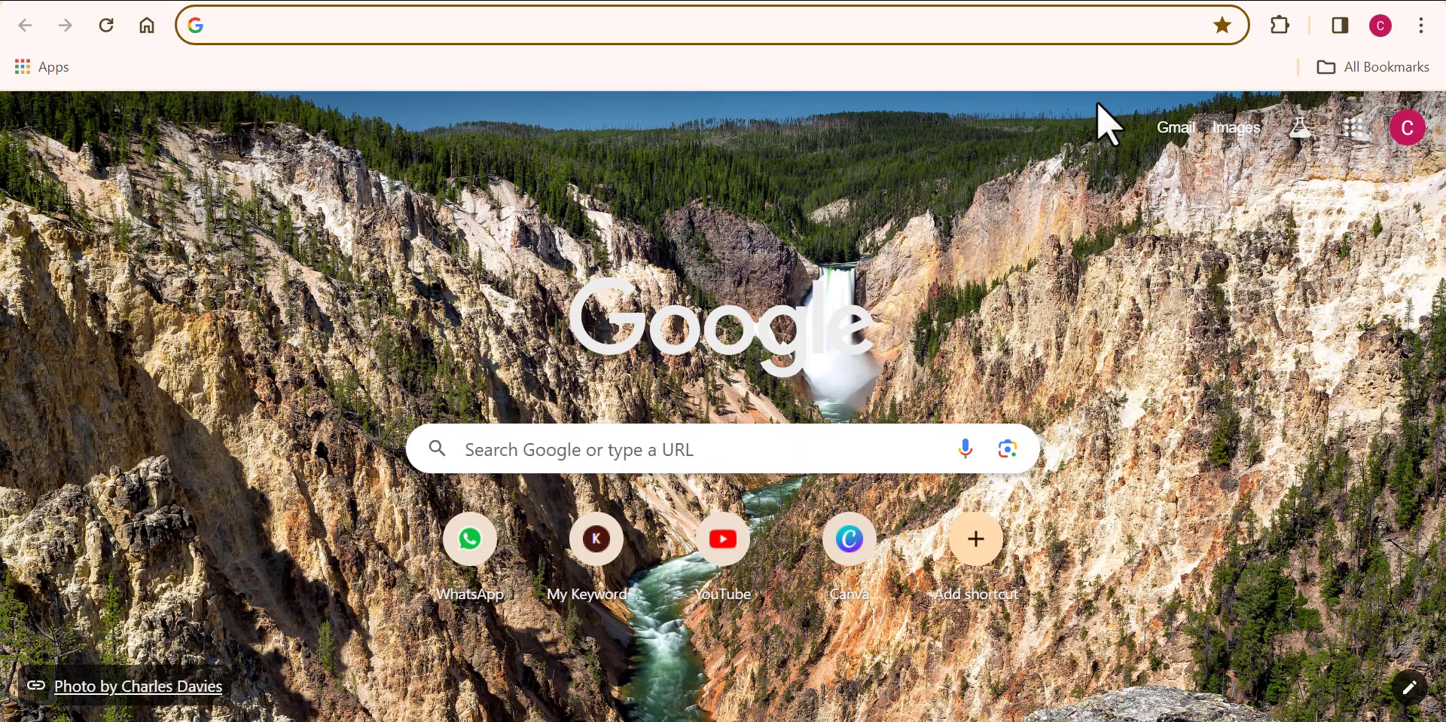
left_click(1174, 131)
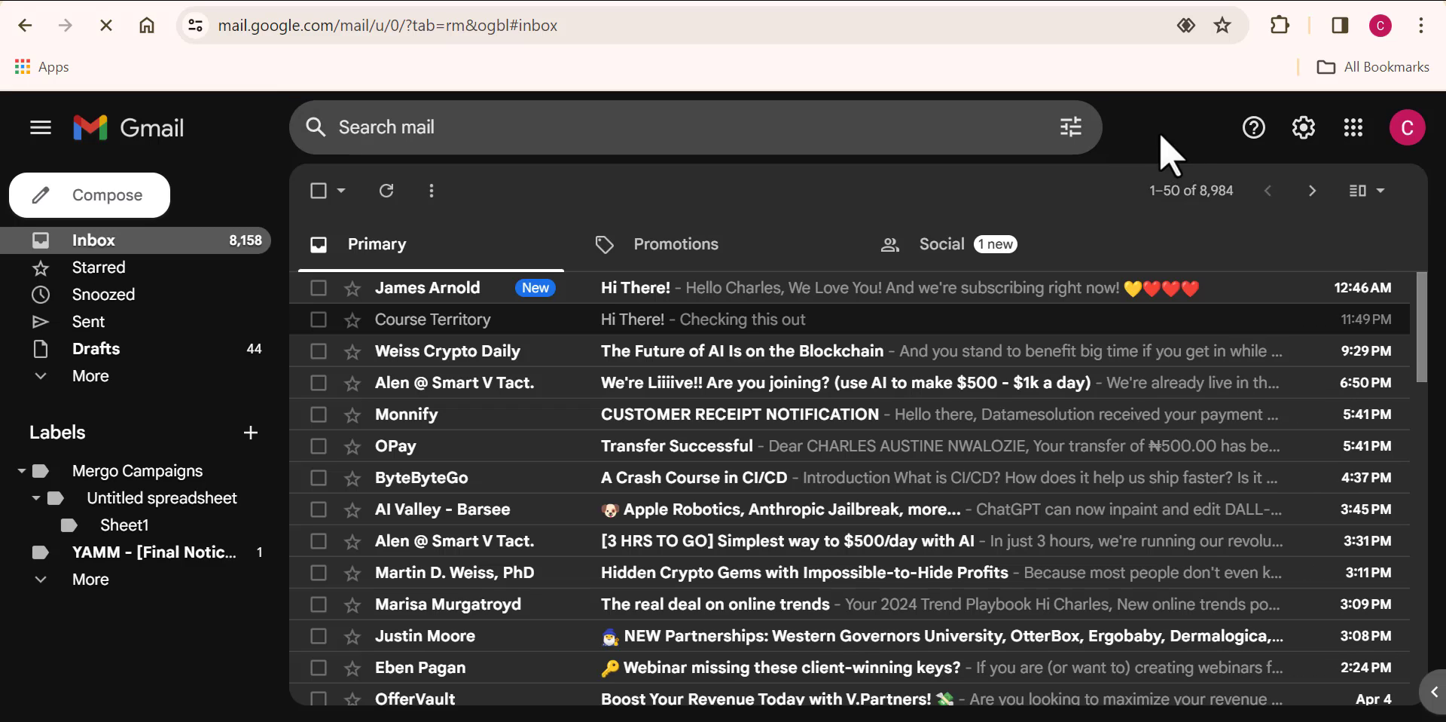
Step: Open the received 'Hi There!' email and expand its details to inspect the sender line
left_click(812, 302)
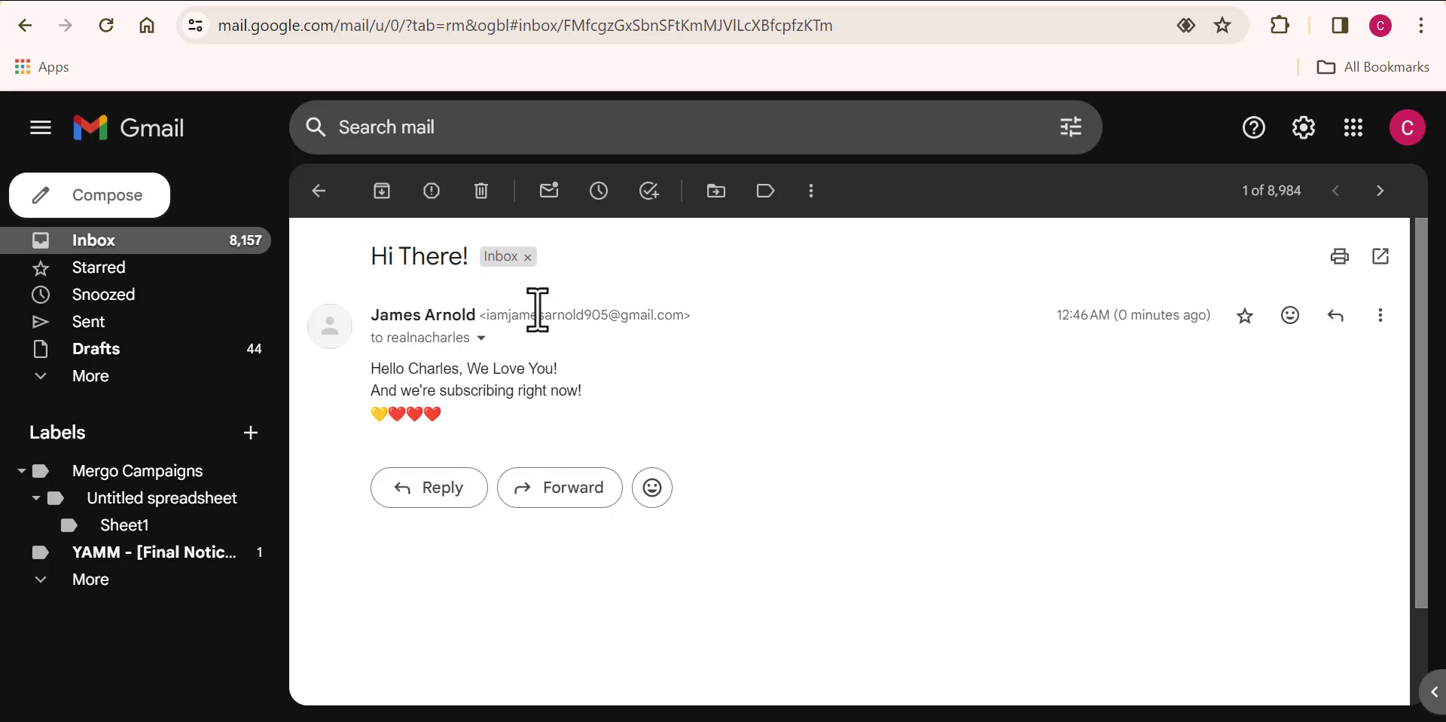
left_click_drag(567, 424, 770, 404)
left_click(479, 341)
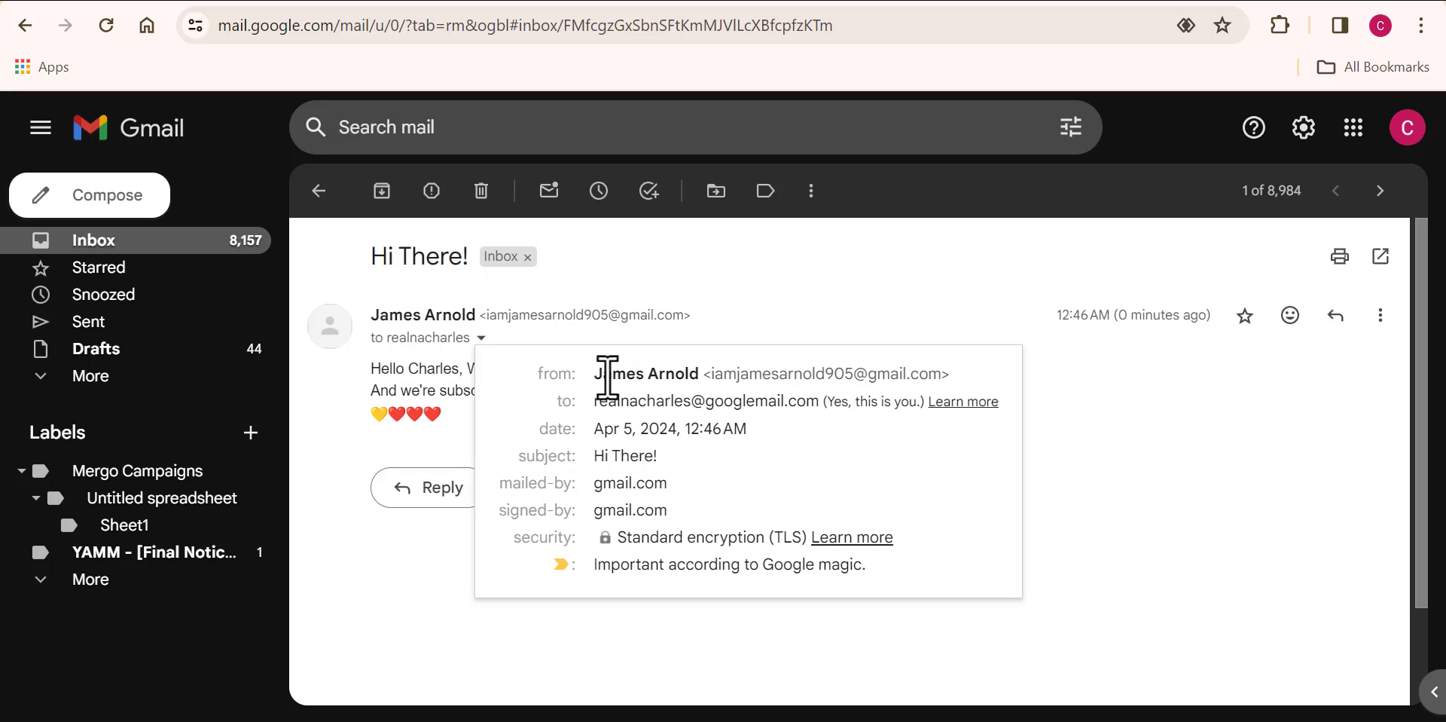
mouse_move(597, 377)
left_click_drag(598, 377, 957, 372)
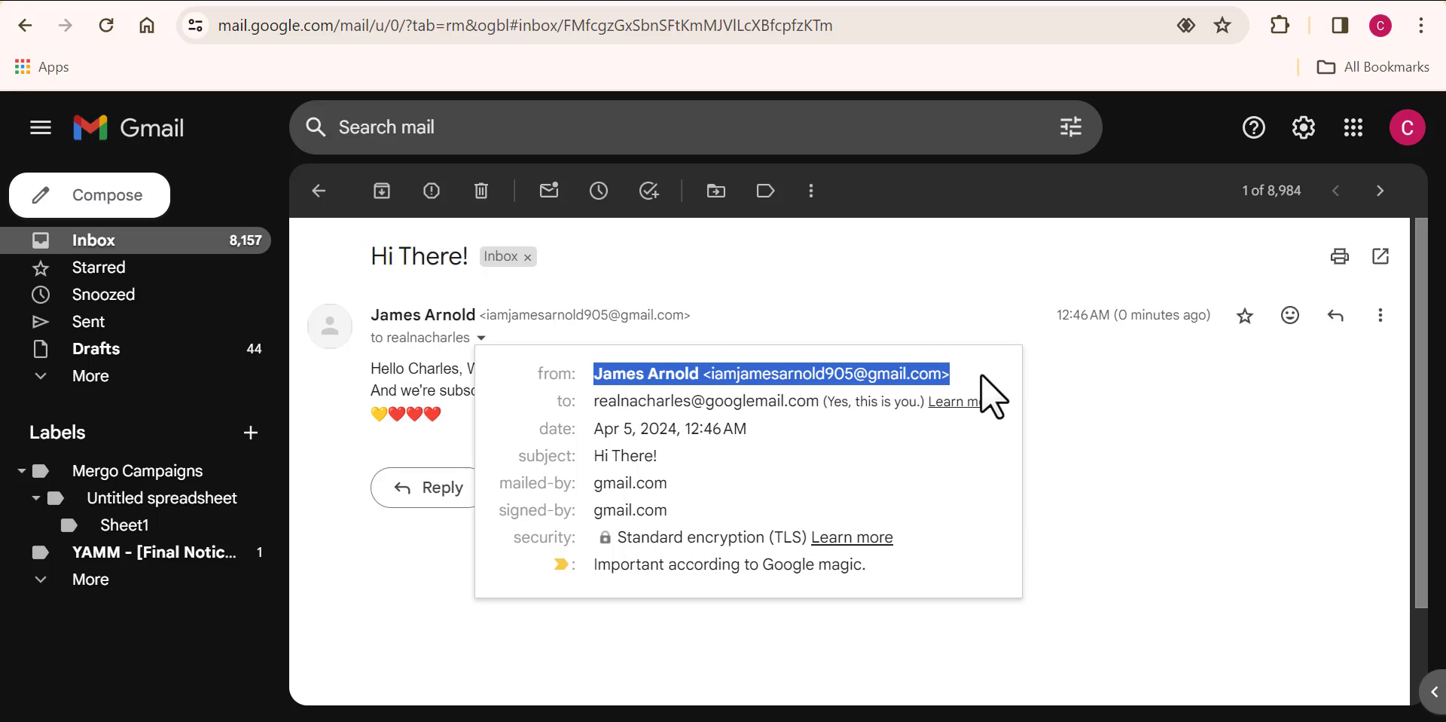
left_click(981, 374)
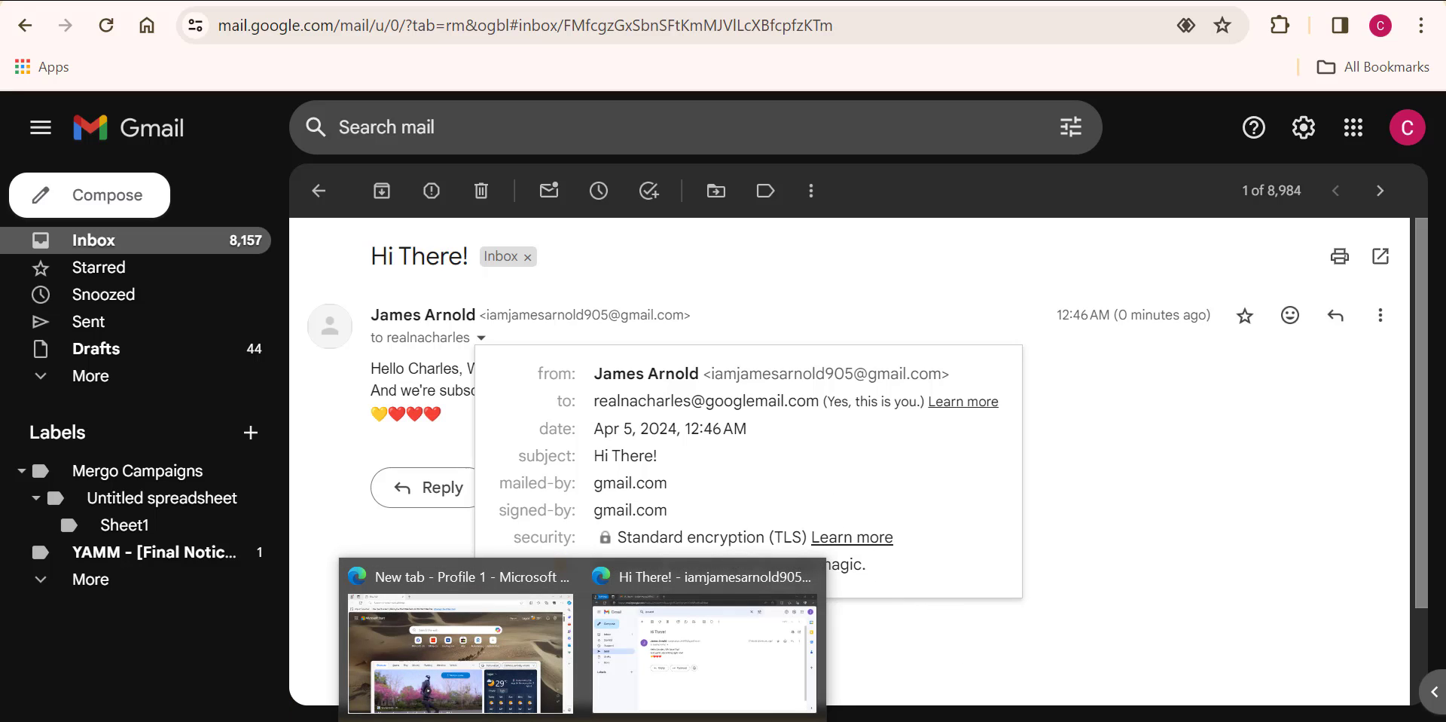
Step: Back in Edge, return to the new account's inbox and show its profile panel
left_click(678, 693)
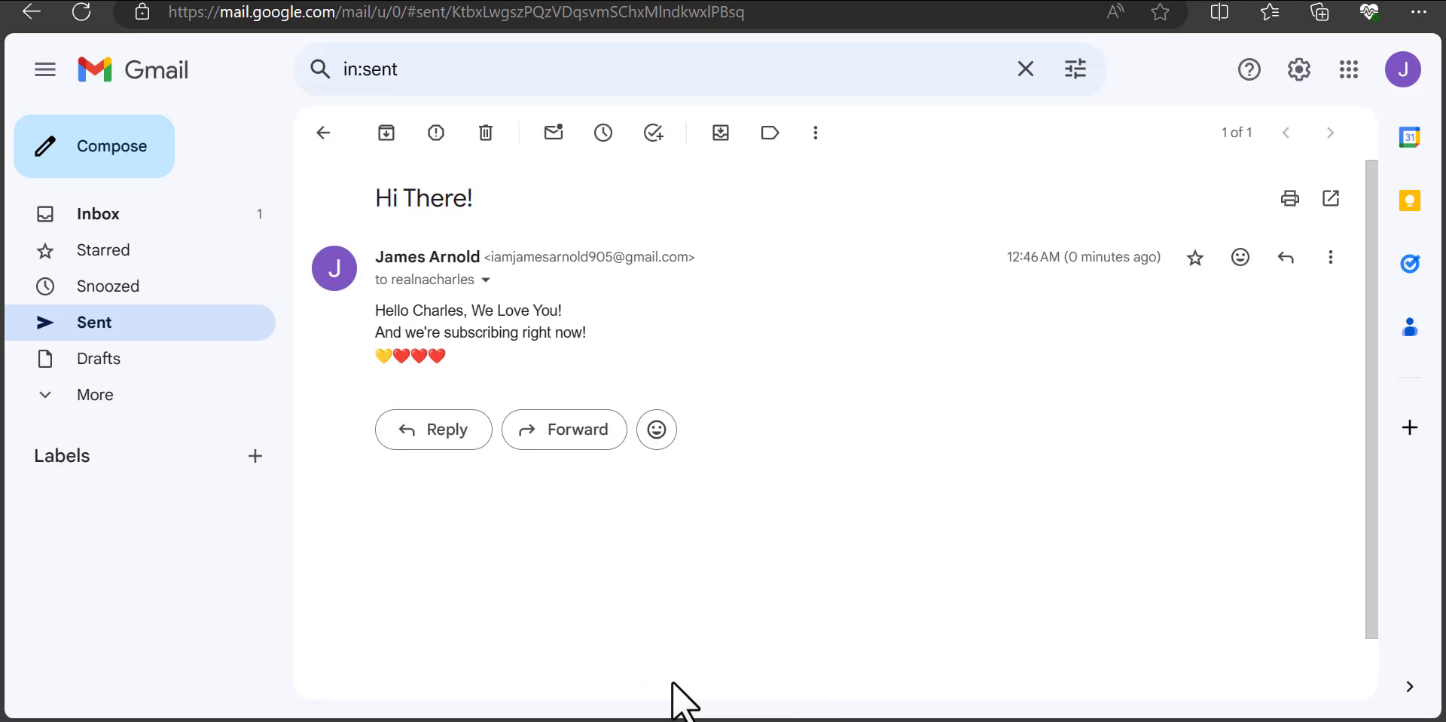
left_click(324, 136)
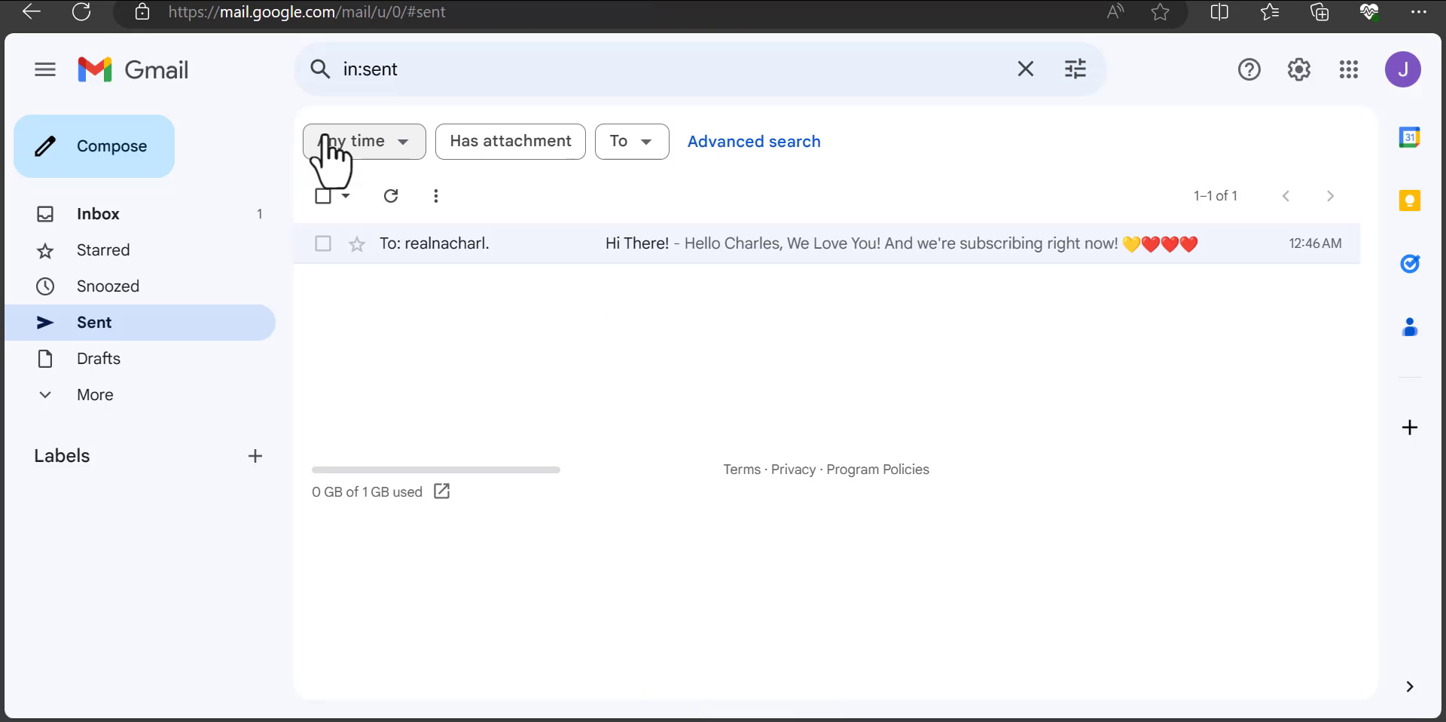
left_click(173, 210)
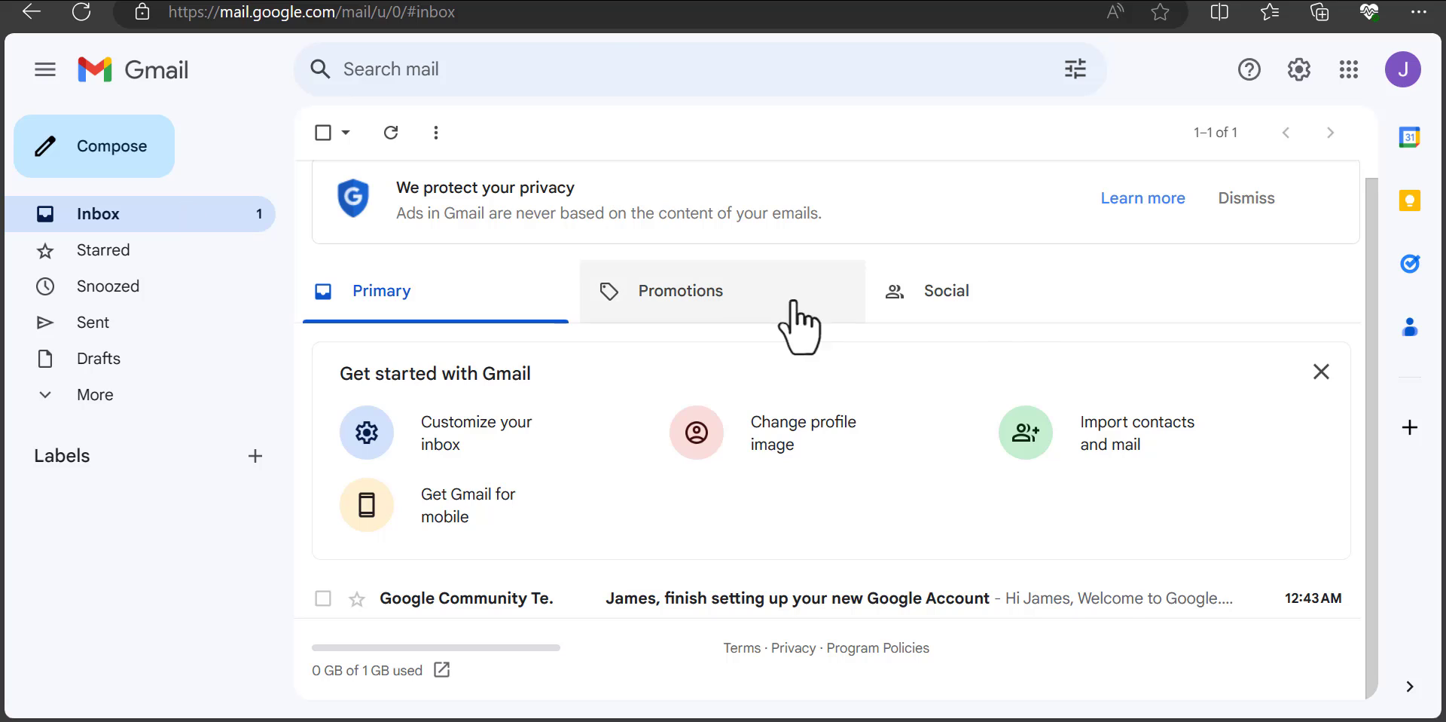
left_click(1402, 69)
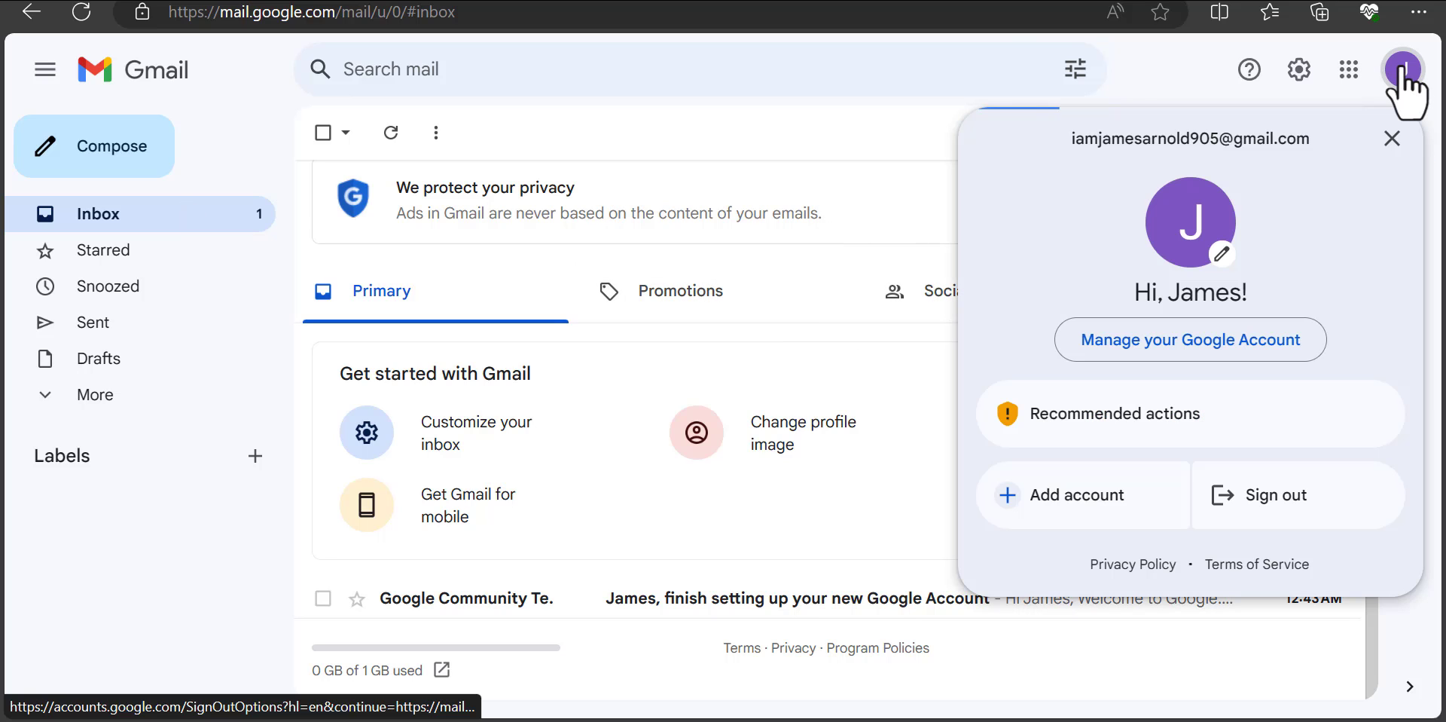